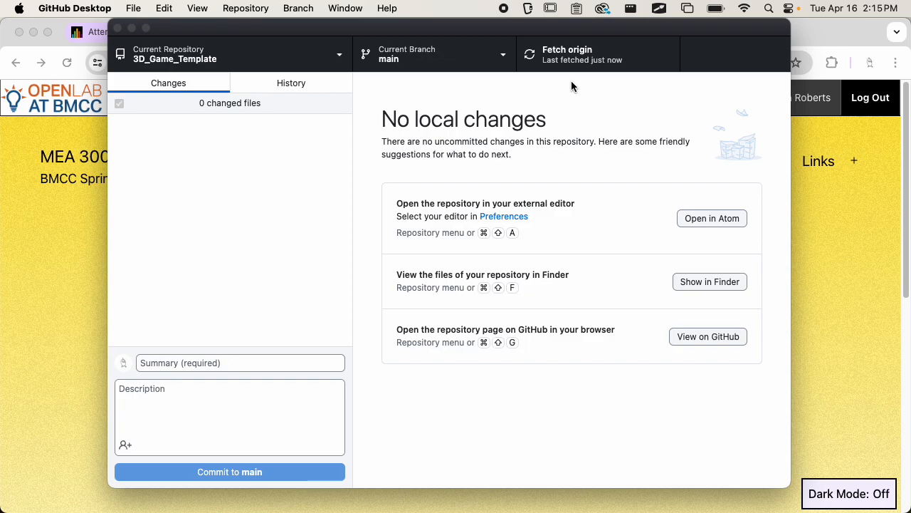
Switch from GitHub Desktop to Finder, showing the 3D_Game_Template folder.
key(super+Tab)
key(super+Tab)
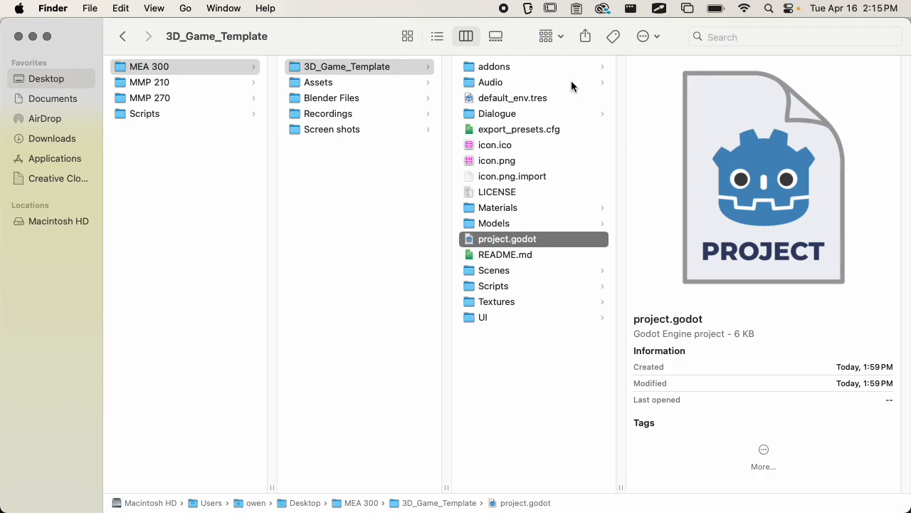
Launch project.godot from the 3D_Game_Template folder in Godot.
click(364, 189)
click(389, 71)
double_click(517, 241)
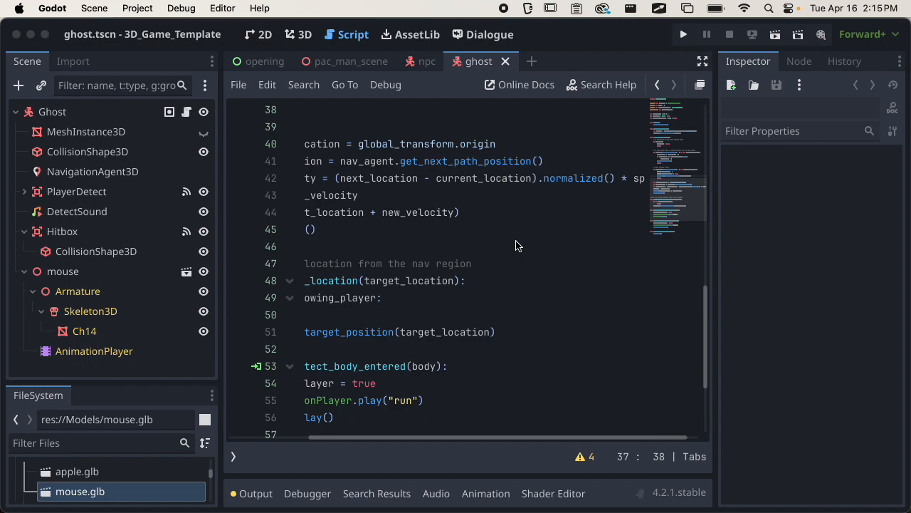
Close the ghost, npc and opening script tabs, then collapse the Enemies node.
click(506, 62)
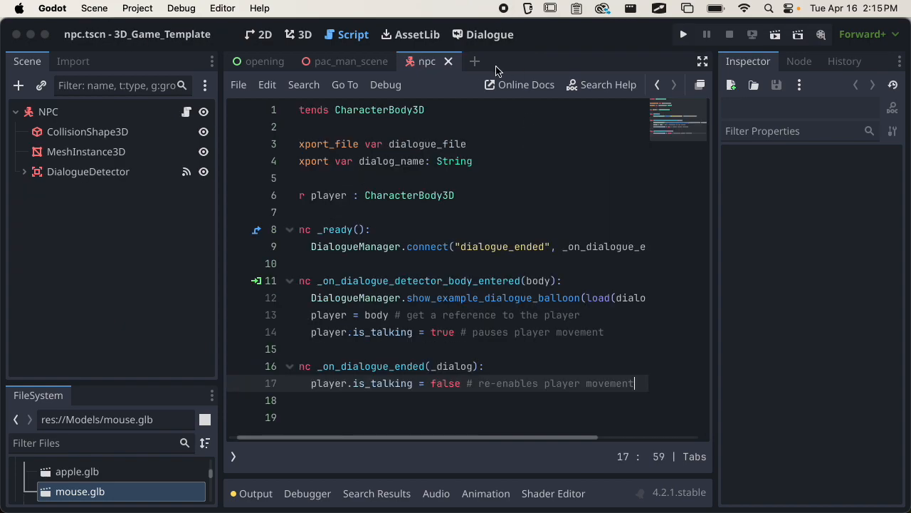
click(448, 63)
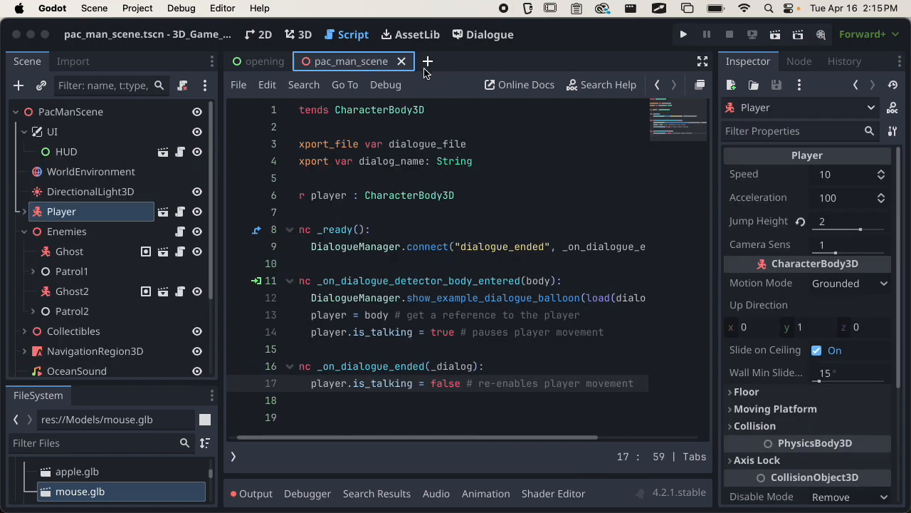
click(285, 63)
click(298, 62)
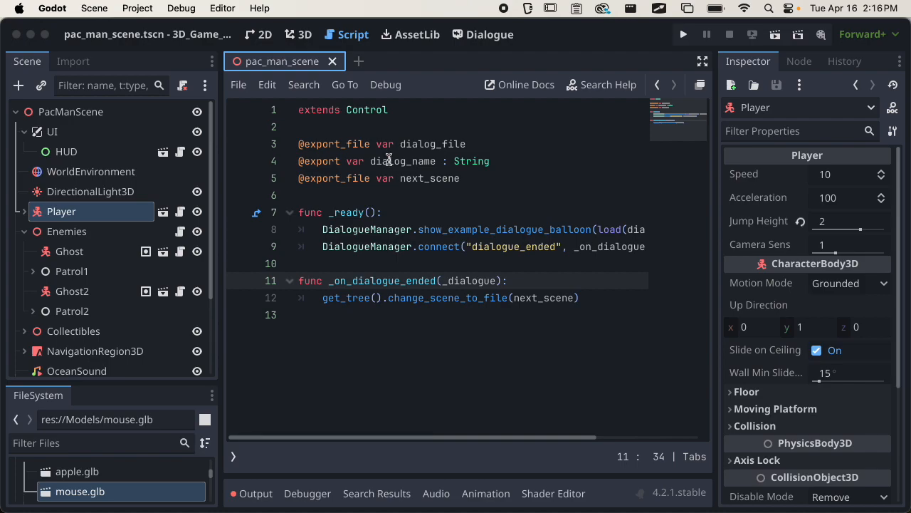
click(25, 232)
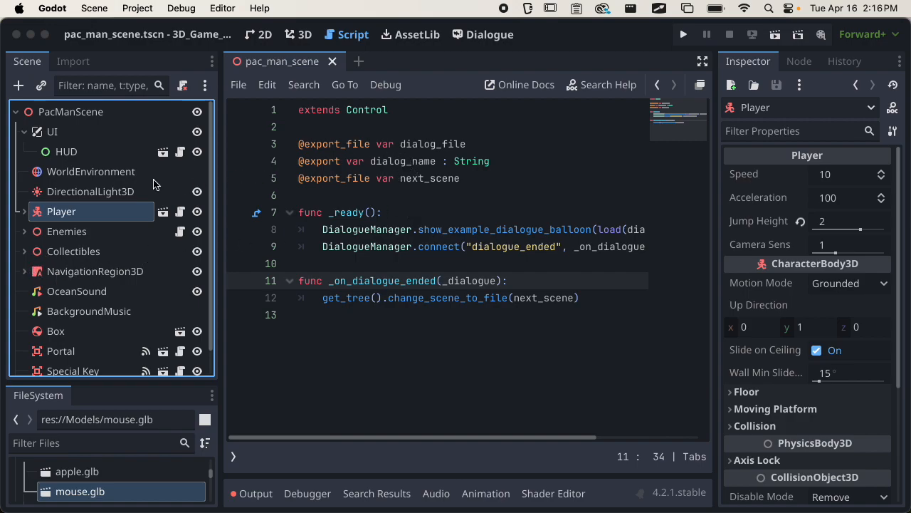
Enlarge the FileSystem dock and open level_1.tscn from Scenes > Levels.
drag(110, 383, 111, 196)
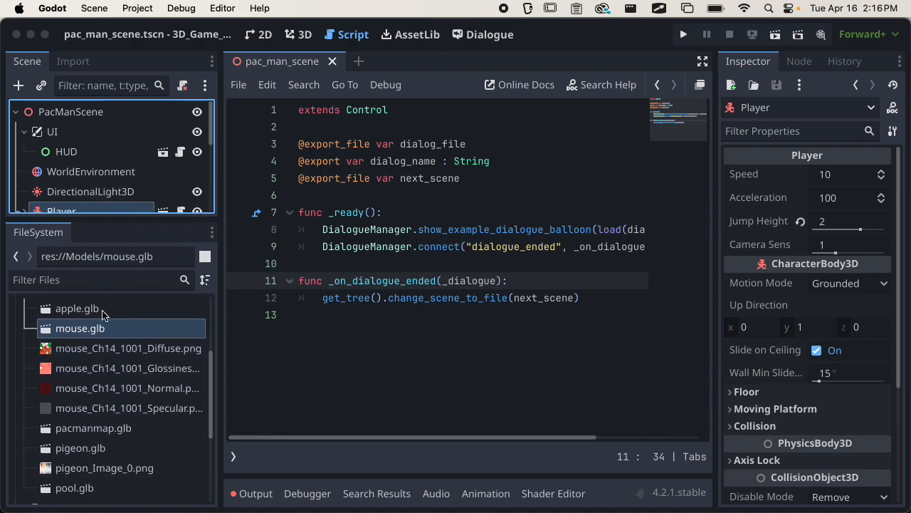
scroll(107, 346, up, 3)
click(32, 407)
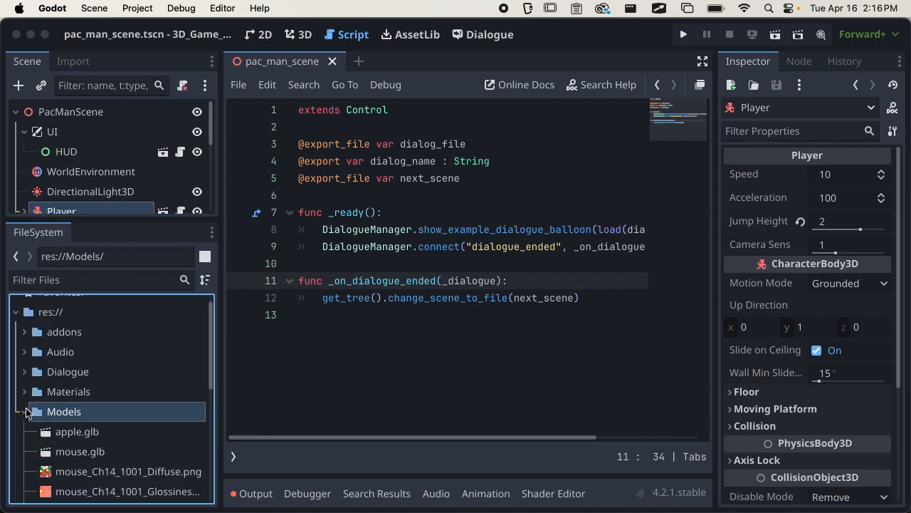
click(25, 412)
scroll(30, 385, down, 3)
click(26, 365)
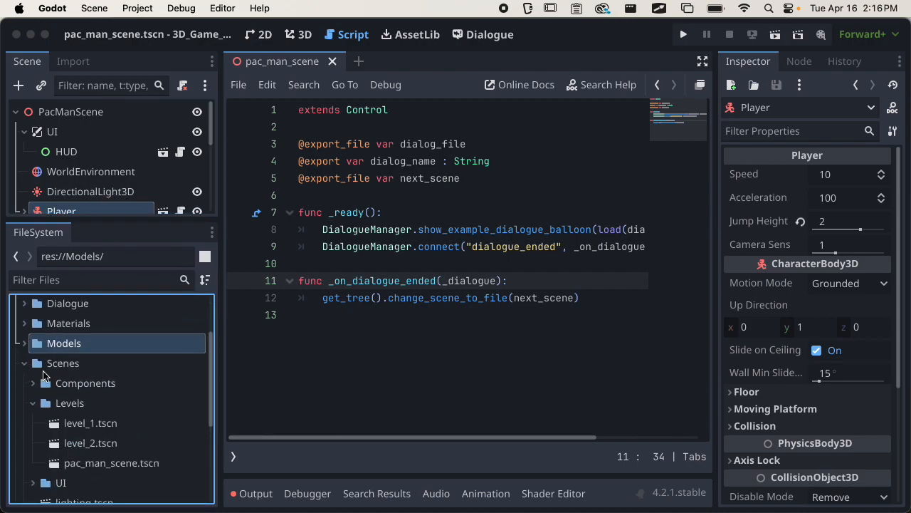
double_click(60, 423)
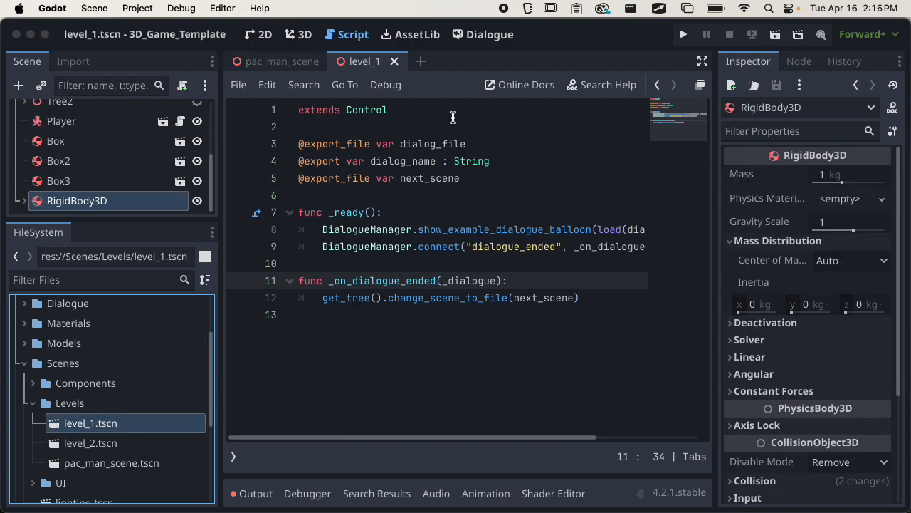
Switch to the 3D workspace and open level_2.tscn alongside level_1.
click(314, 35)
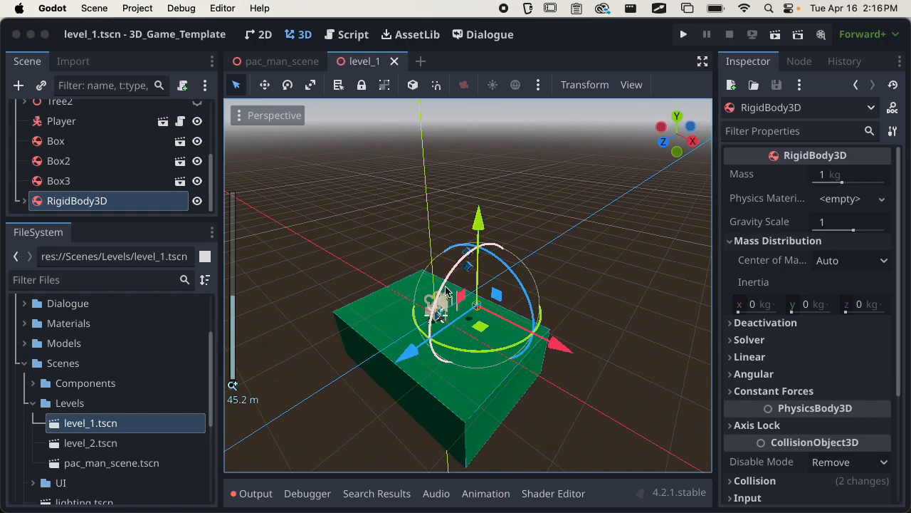
middle_drag(447, 292, 439, 256)
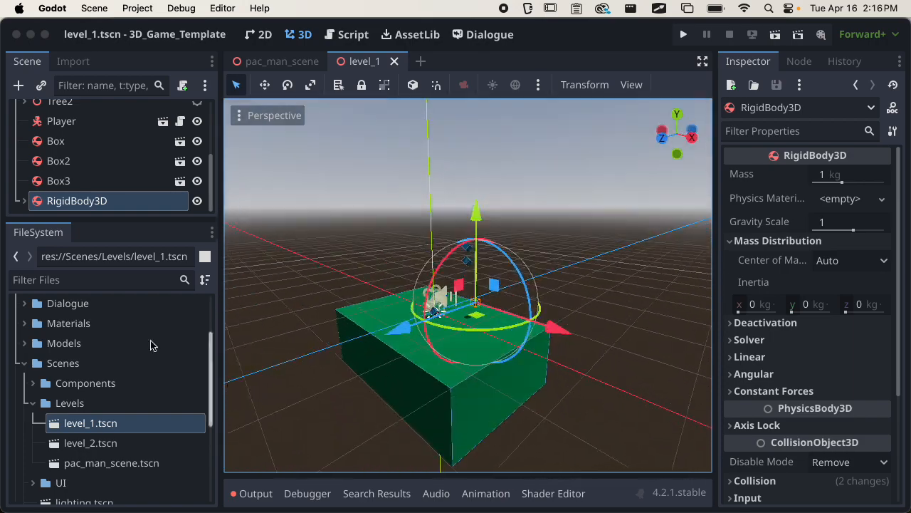
click(92, 443)
double_click(77, 436)
scroll(421, 337, down, 10)
middle_drag(422, 337, 659, 234)
scroll(428, 314, down, 6)
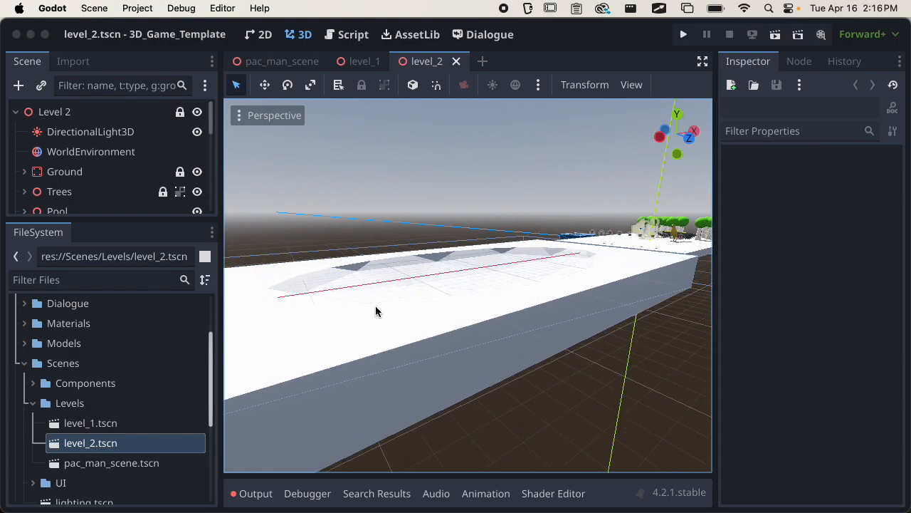
Close the level_1 and pac_man_scene tabs, leaving only level_2 open.
scroll(375, 306, down, 6)
shift+middle_drag(577, 284, 396, 311)
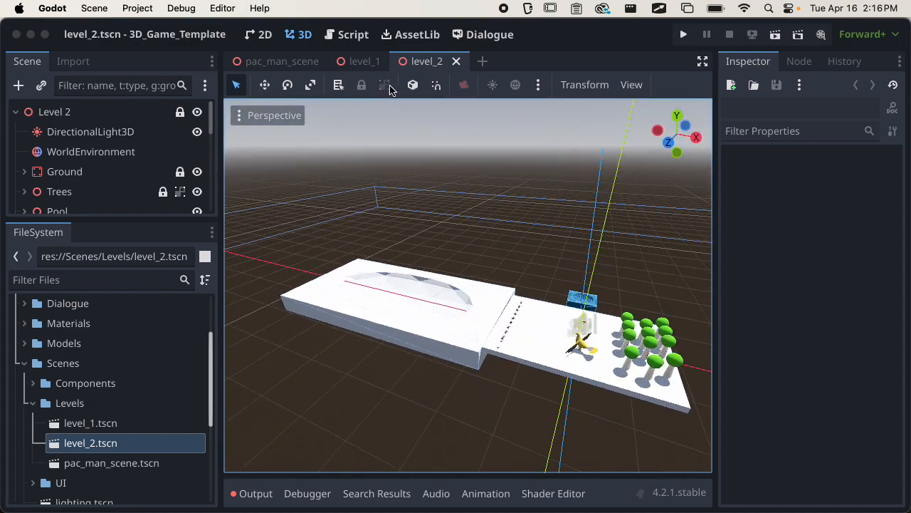
click(374, 63)
click(392, 61)
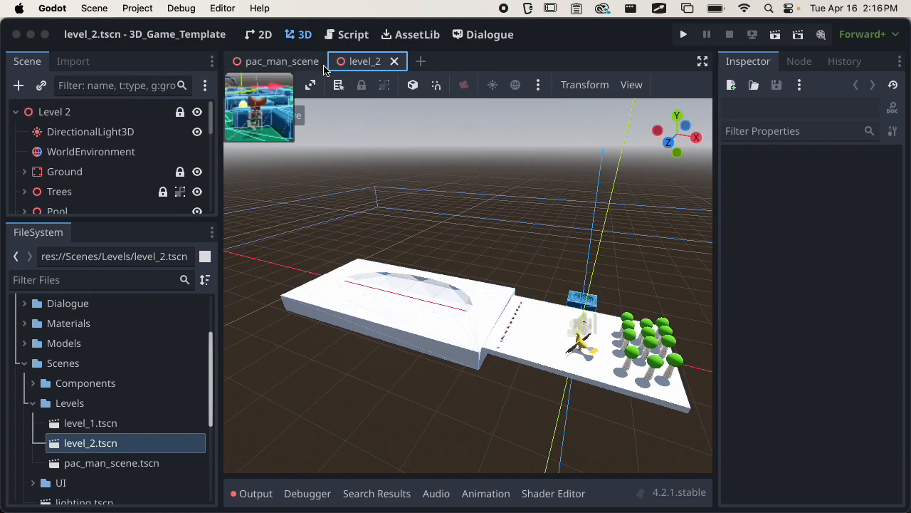
click(322, 65)
click(331, 62)
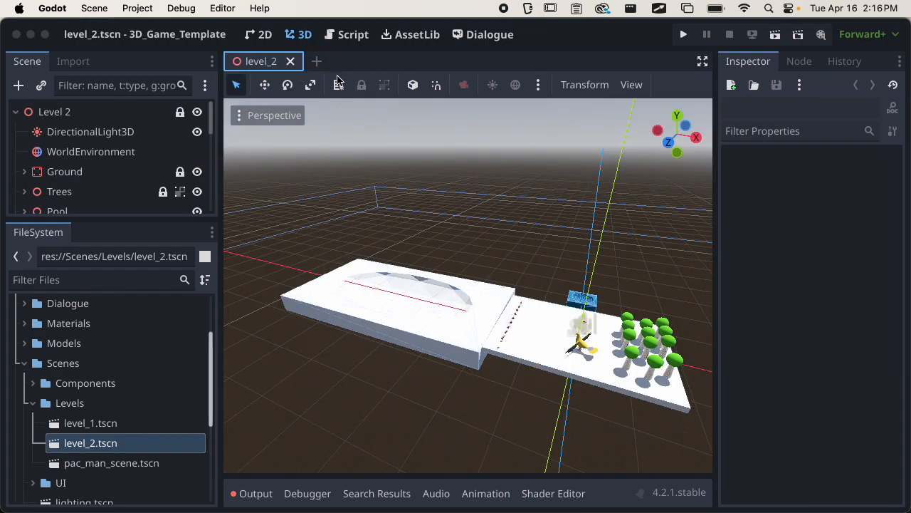
Orbit around level_2 and enlarge the Scene dock to list all its nodes.
middle_drag(362, 309, 382, 323)
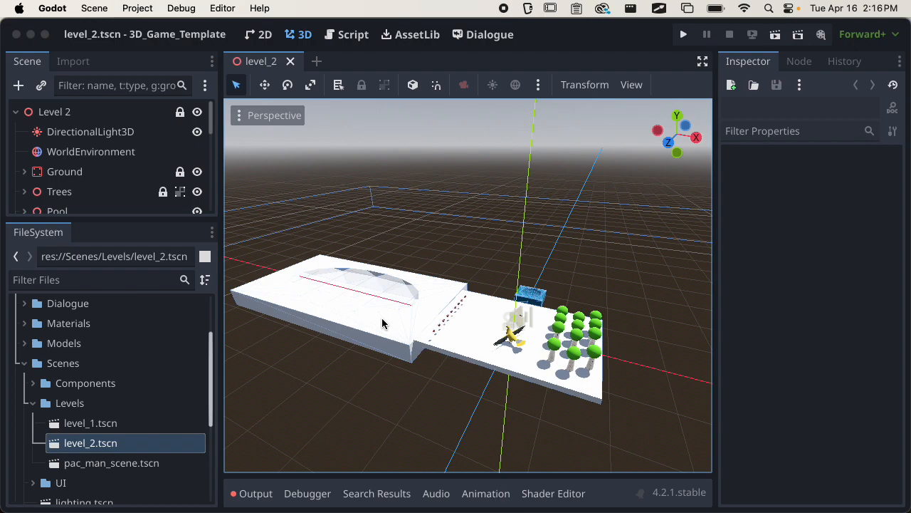
middle_drag(505, 351, 437, 299)
scroll(562, 341, up, 5)
scroll(419, 349, down, 8)
scroll(419, 350, down, 4)
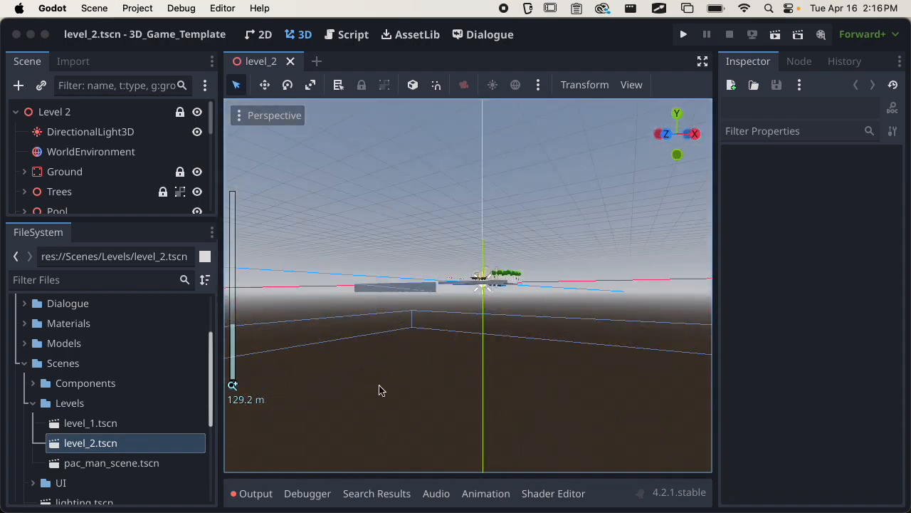
middle_drag(498, 366, 515, 413)
scroll(519, 392, up, 12)
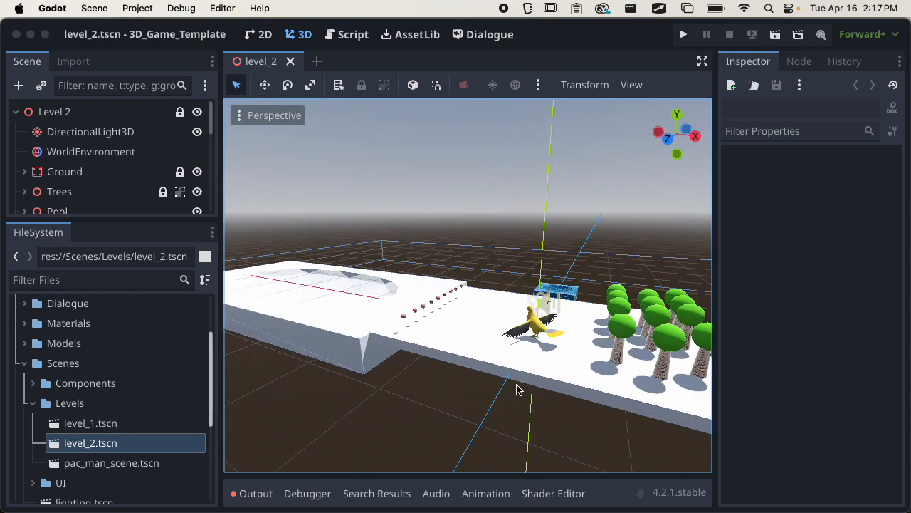
drag(88, 220, 55, 398)
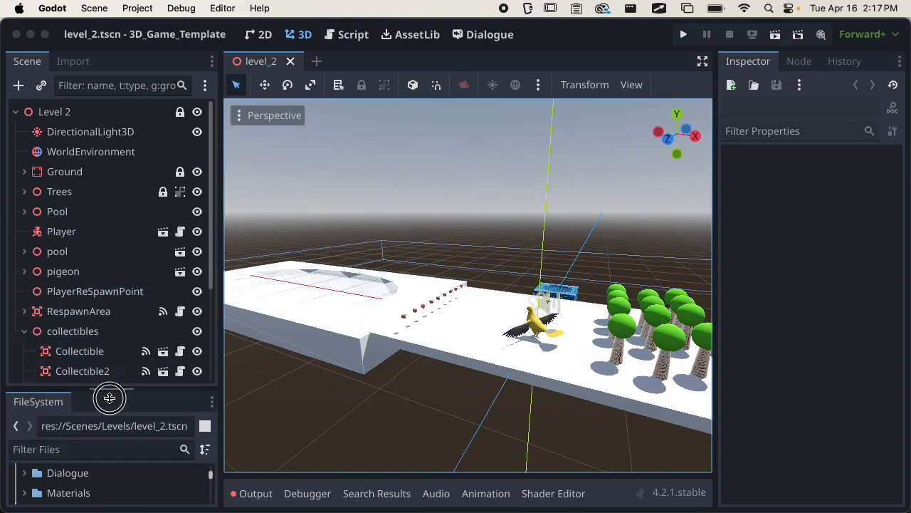
Select PlayerReSpawnPoint, frame it with F, and collapse the collectibles group.
click(38, 329)
click(90, 290)
key(f)
scroll(448, 340, up, 9)
middle_drag(534, 320, 387, 293)
scroll(448, 341, up, 5)
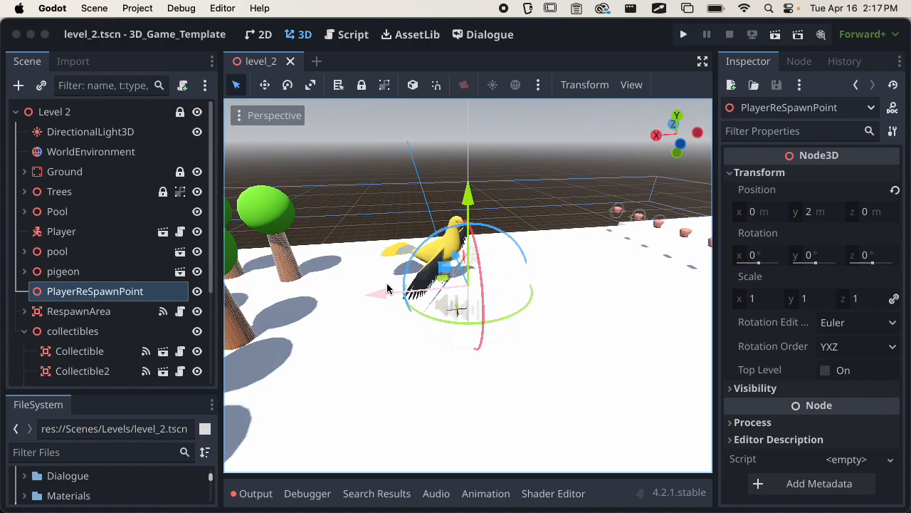
click(24, 331)
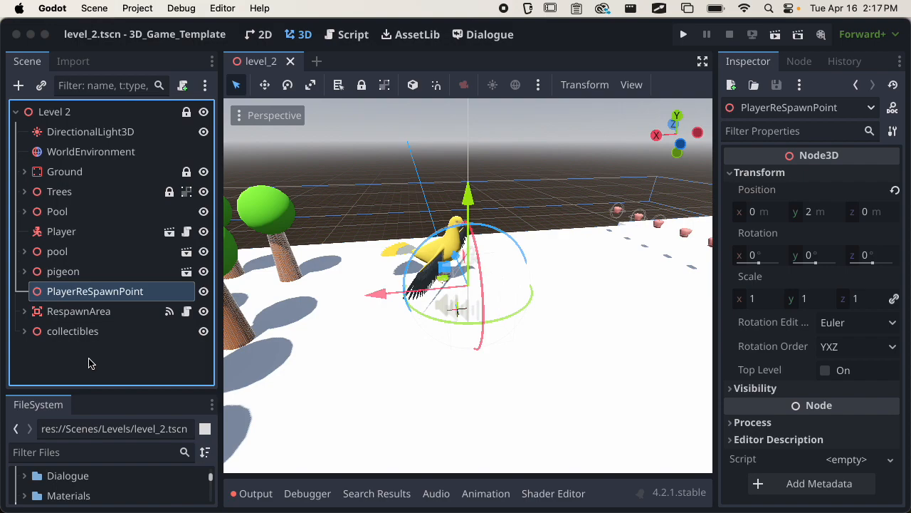
Orbit and zoom around the respawn point beside the pigeon, then deselect it.
scroll(592, 339, down, 8)
middle_drag(584, 331, 466, 334)
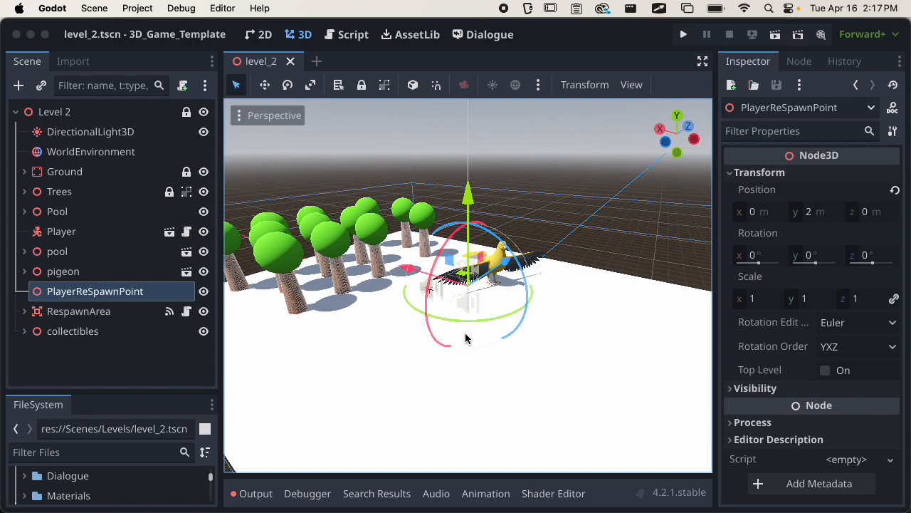
scroll(620, 365, down, 6)
middle_drag(620, 365, 513, 336)
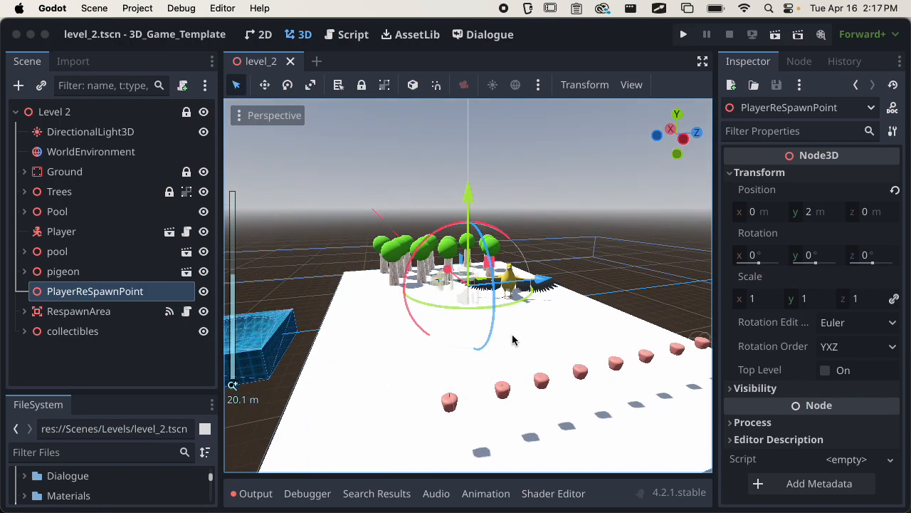
scroll(545, 341, down, 20)
middle_drag(580, 342, 490, 346)
scroll(527, 371, up, 10)
scroll(560, 360, up, 4)
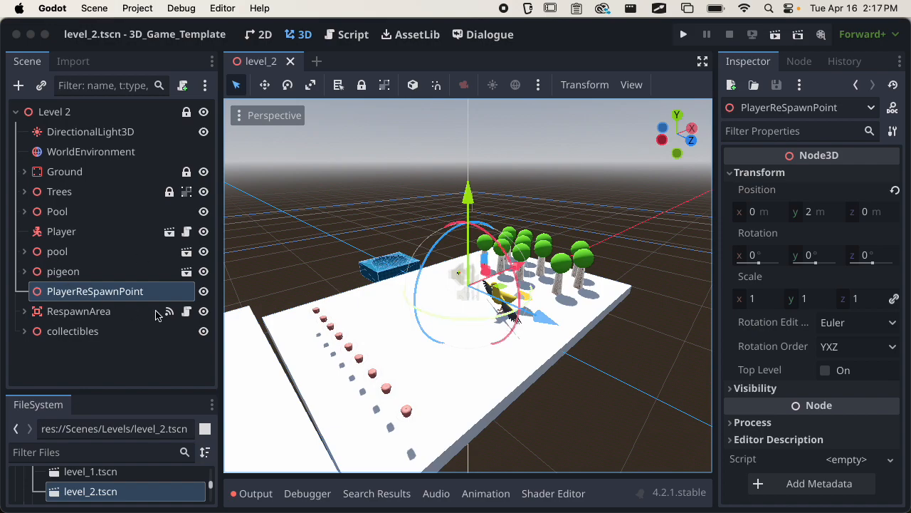
click(140, 351)
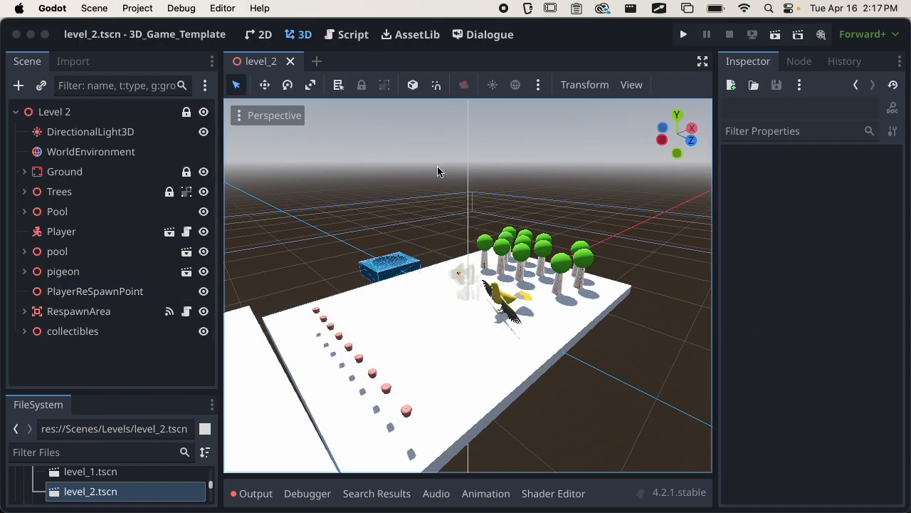
Create a new scene with an Area3D root node.
click(317, 62)
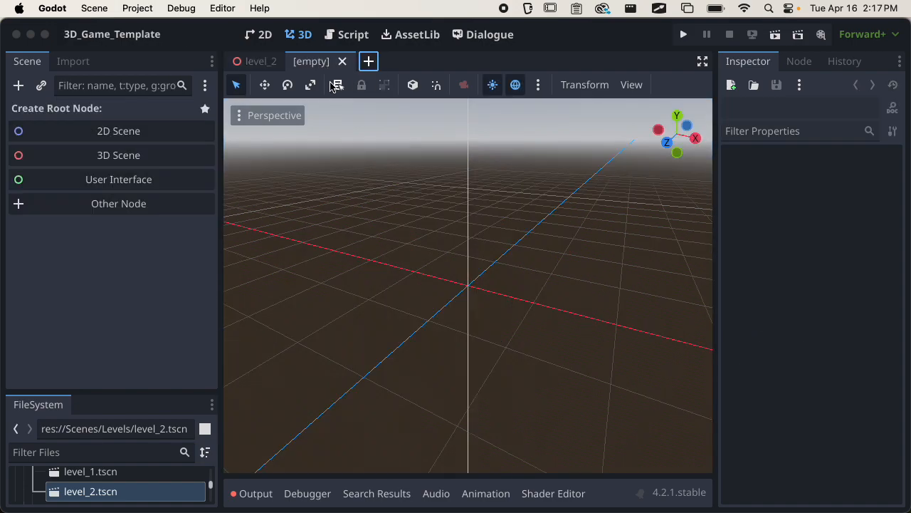
click(119, 209)
text(area)
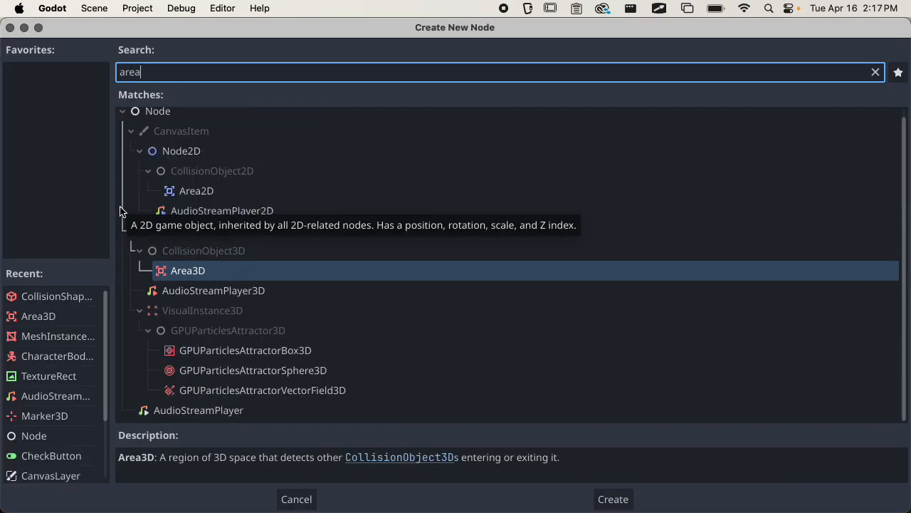
click(201, 278)
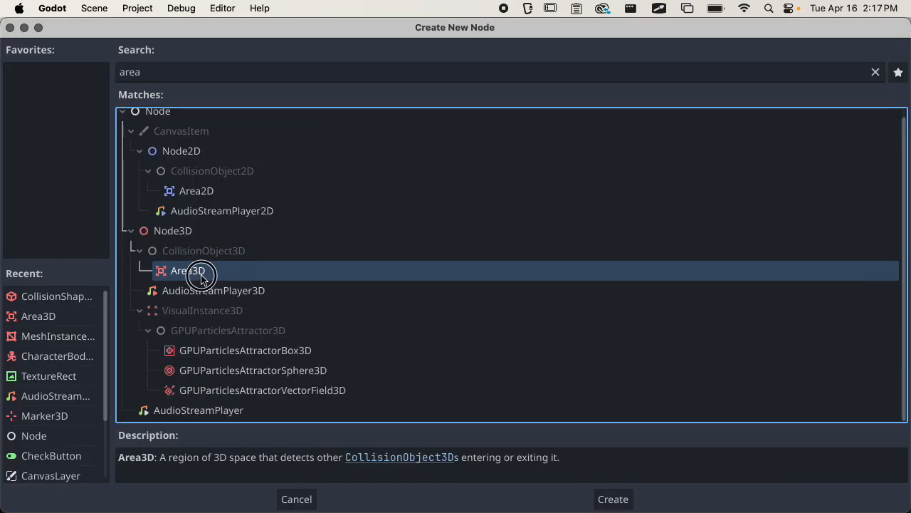
click(619, 500)
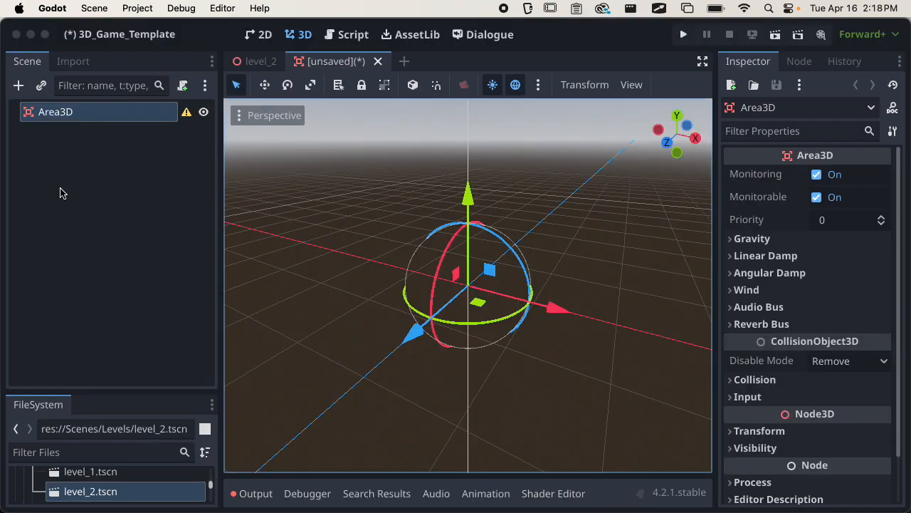
Rename the Area3D root to Checkpoint and bring up Save Scene As.
double_click(79, 112)
text(Checkpoint)
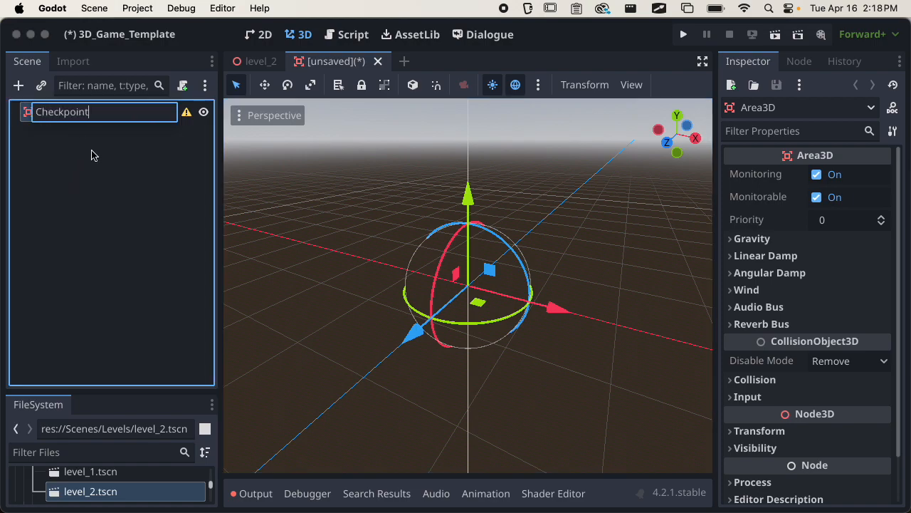
key(Return)
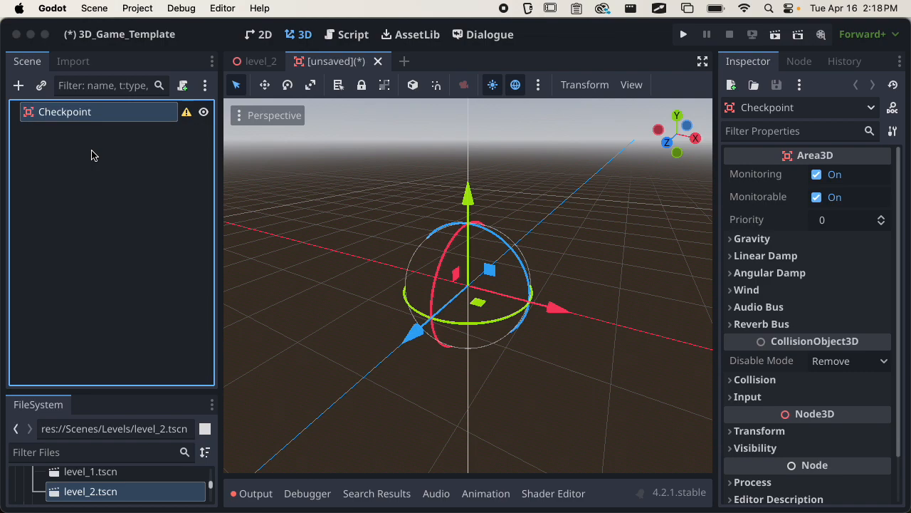
key(super+s)
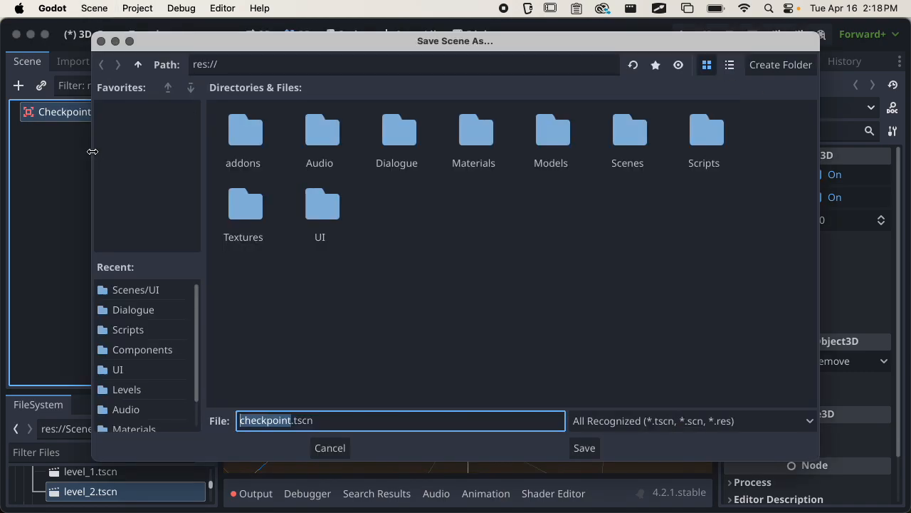
Save the scene as checkpoint.tscn in the Scenes/Components folder.
click(621, 140)
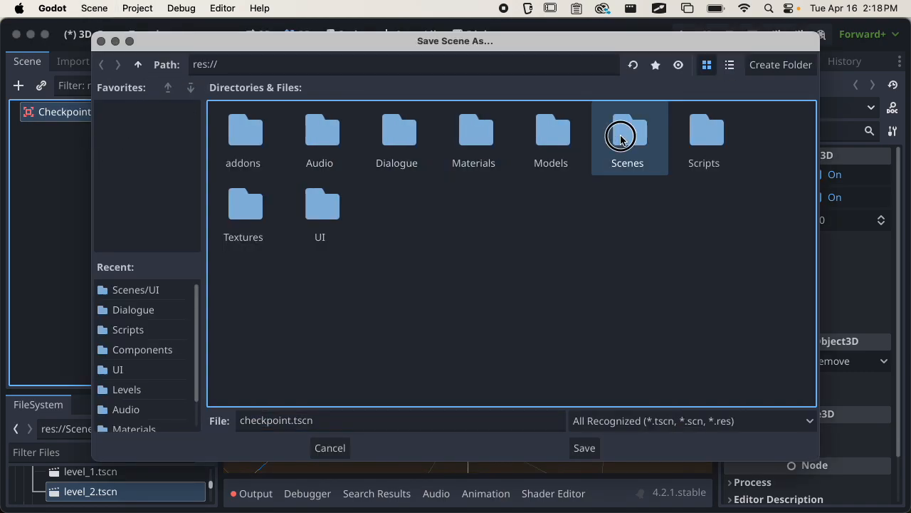
double_click(621, 140)
double_click(245, 135)
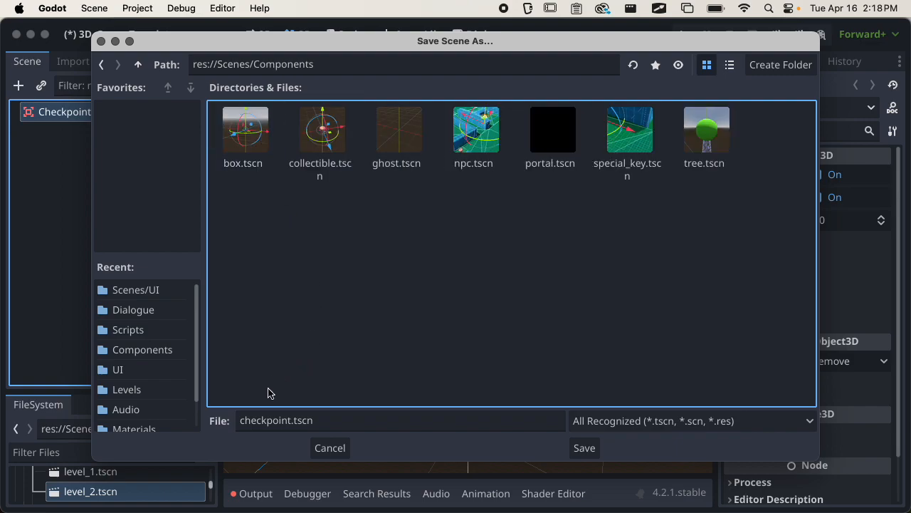
click(586, 448)
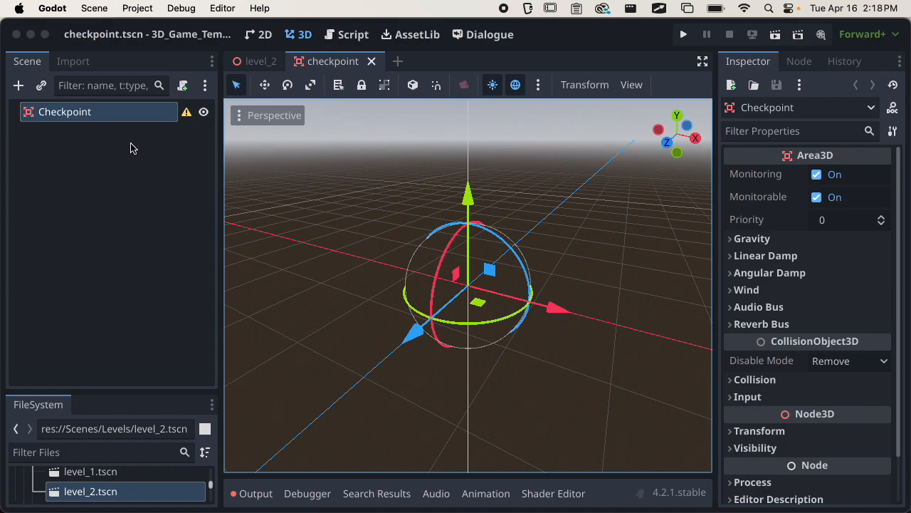
Add a CollisionShape3D child to Checkpoint with a new BoxShape3D.
click(24, 91)
text(col)
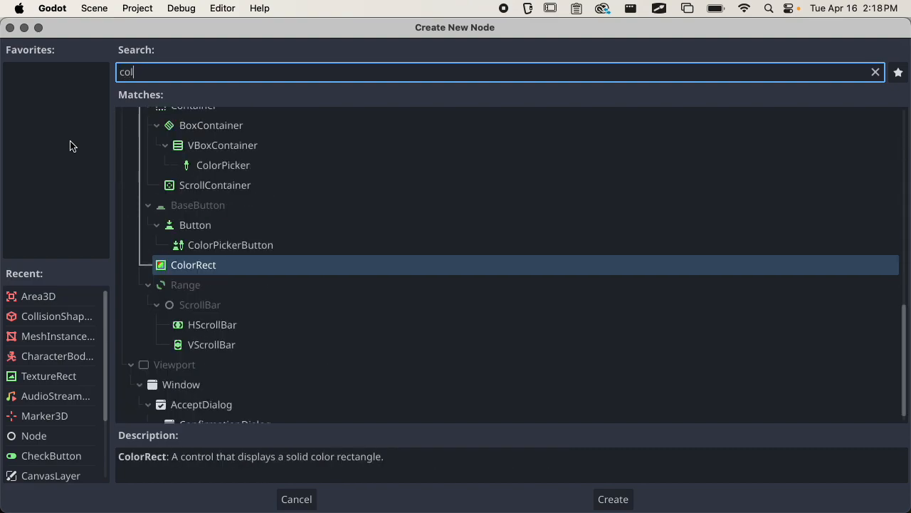
text(lision)
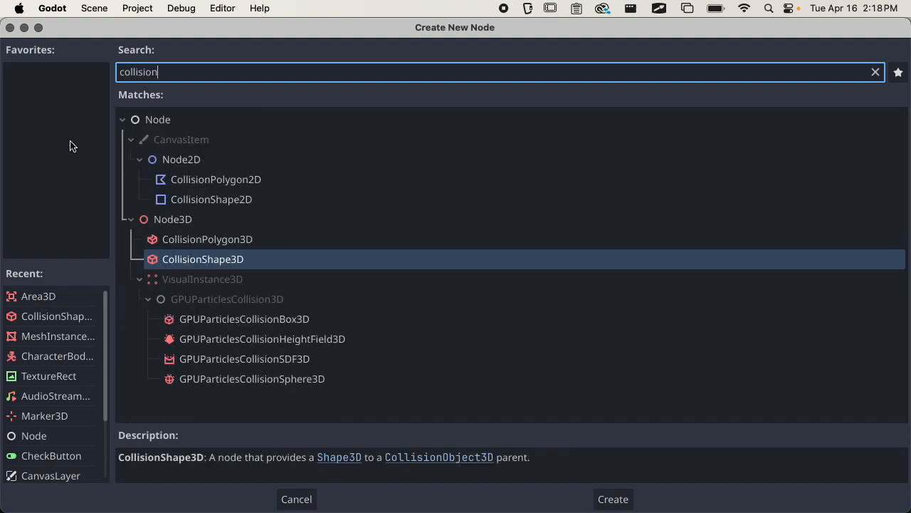
key(Return)
click(832, 175)
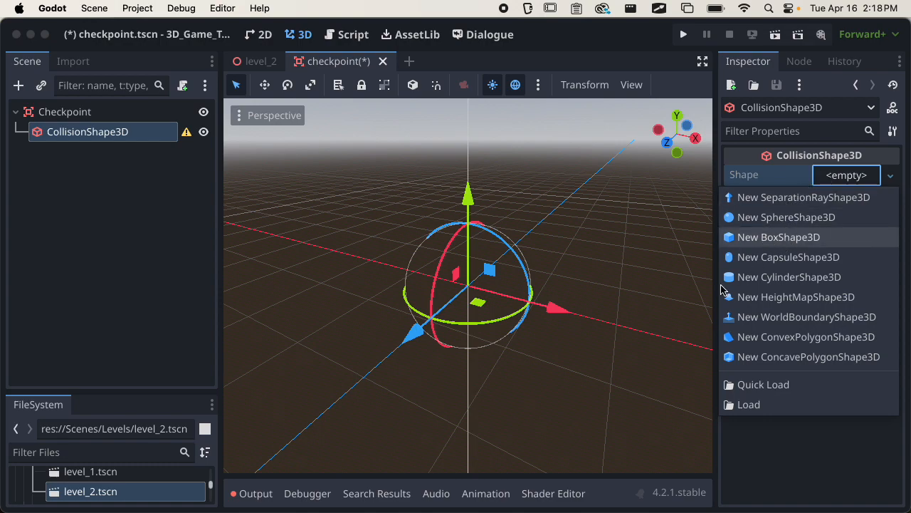
click(779, 237)
middle_drag(539, 330, 584, 379)
scroll(539, 304, up, 10)
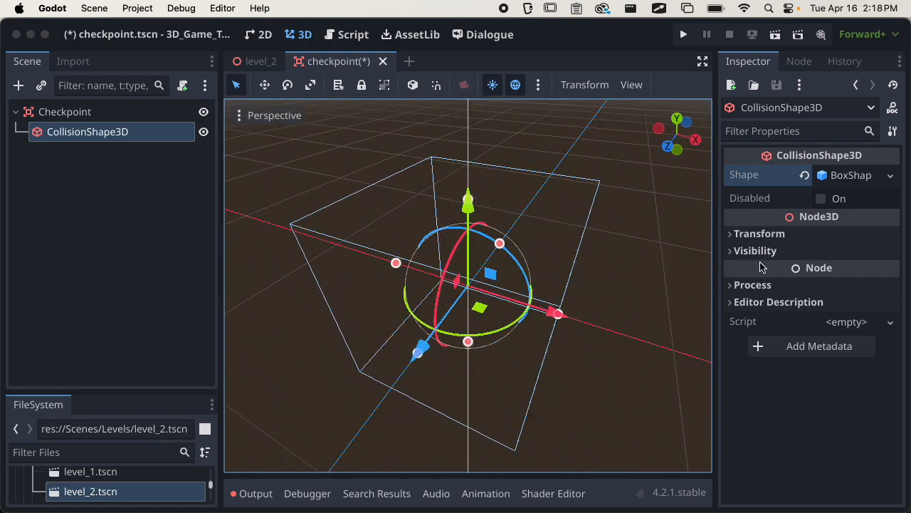
Set the box size to 0.5 × 0.5 × 0.5 m and save the scene.
click(837, 176)
click(768, 224)
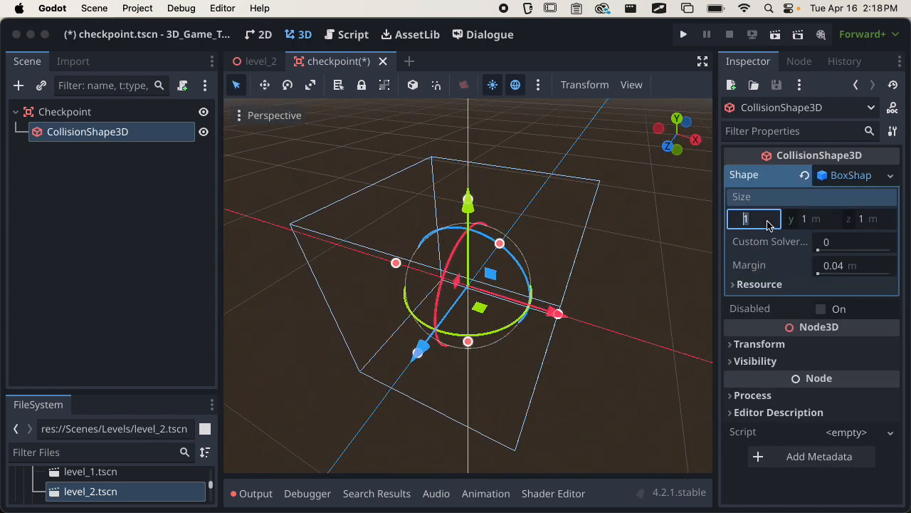
text(0.5)
key(Tab)
text(0.5)
key(Tab)
text(0.5)
key(Return)
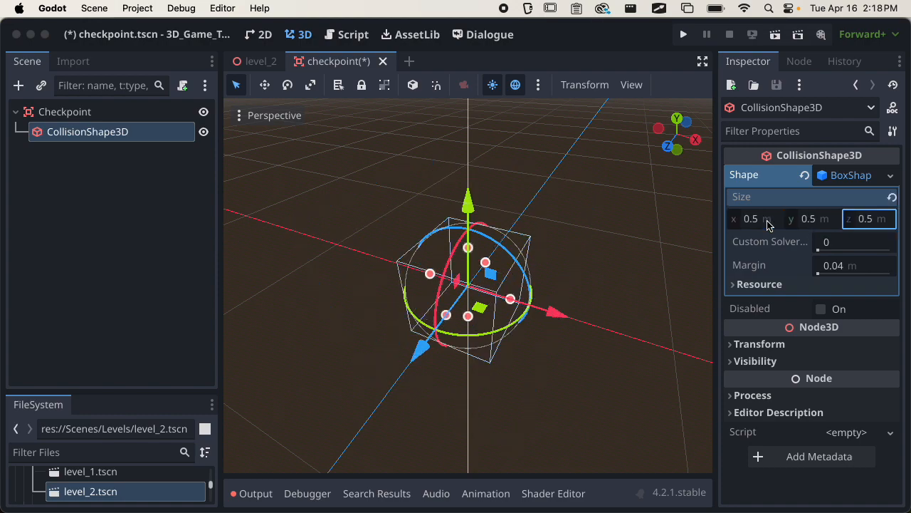
key(super+s)
click(831, 176)
Orbit around the box from several angles, undoing an accidental resize.
middle_drag(646, 287, 545, 230)
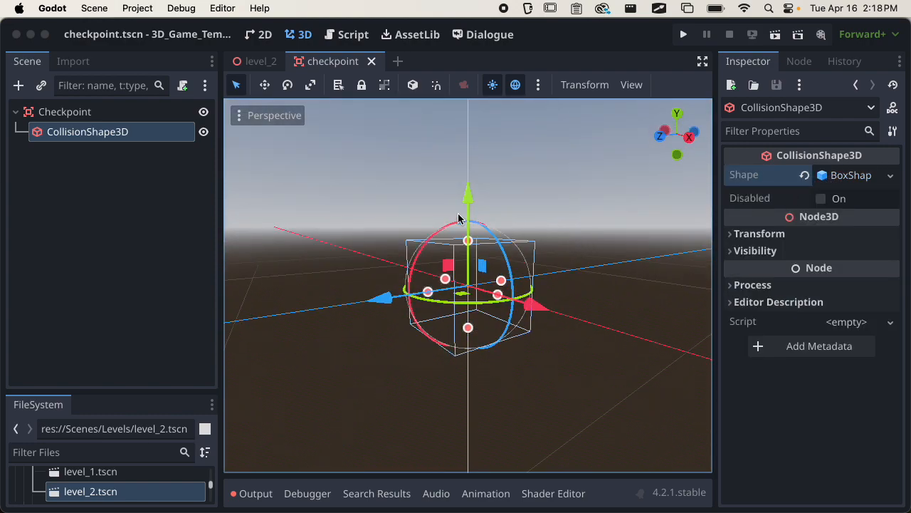
middle_drag(460, 221, 508, 310)
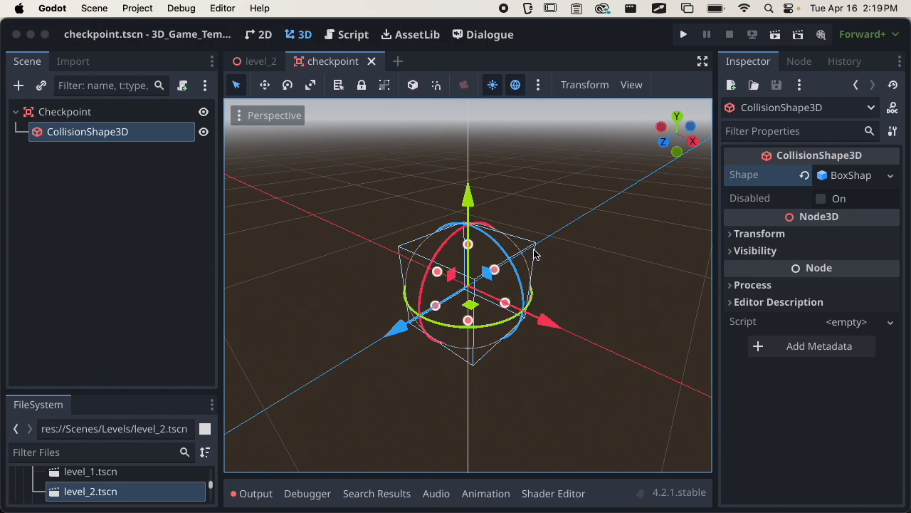
scroll(504, 302, down, 1)
middle_drag(511, 309, 493, 269)
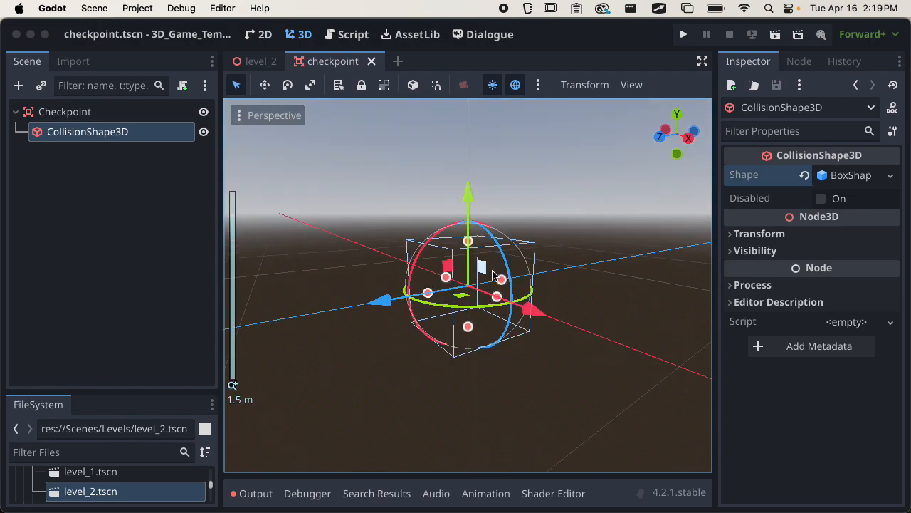
middle_drag(549, 299, 524, 399)
drag(489, 324, 527, 358)
key(super+z)
scroll(527, 359, down, 2)
middle_drag(527, 358, 407, 262)
Drag the box handles to stretch it to about 2 m along Z and X.
drag(510, 302, 634, 318)
drag(436, 281, 373, 290)
middle_drag(373, 291, 430, 294)
drag(431, 294, 304, 310)
middle_drag(540, 323, 506, 311)
drag(586, 309, 650, 323)
middle_drag(641, 321, 588, 275)
scroll(479, 315, down, 8)
Enter the exact box size 2 × 0.5 × 2 m in the Inspector and save.
click(854, 176)
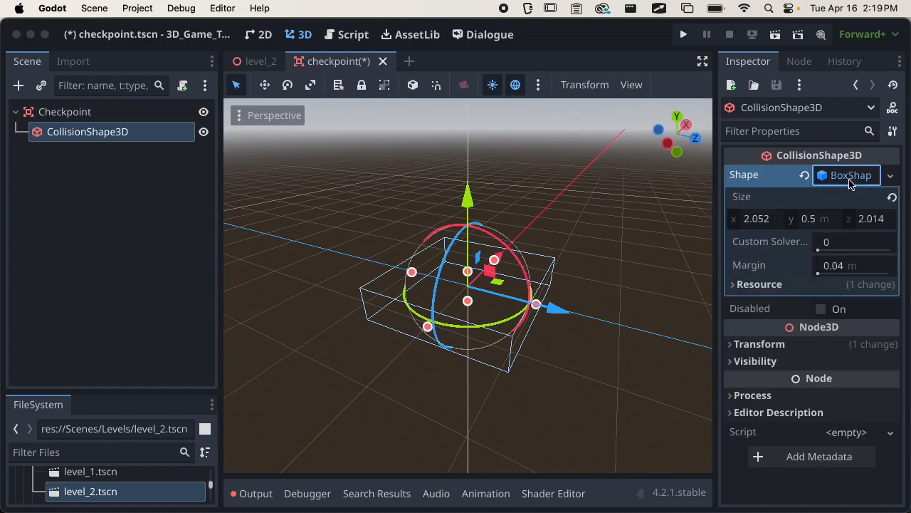
click(786, 222)
text(2)
click(870, 219)
text(2)
key(super+s)
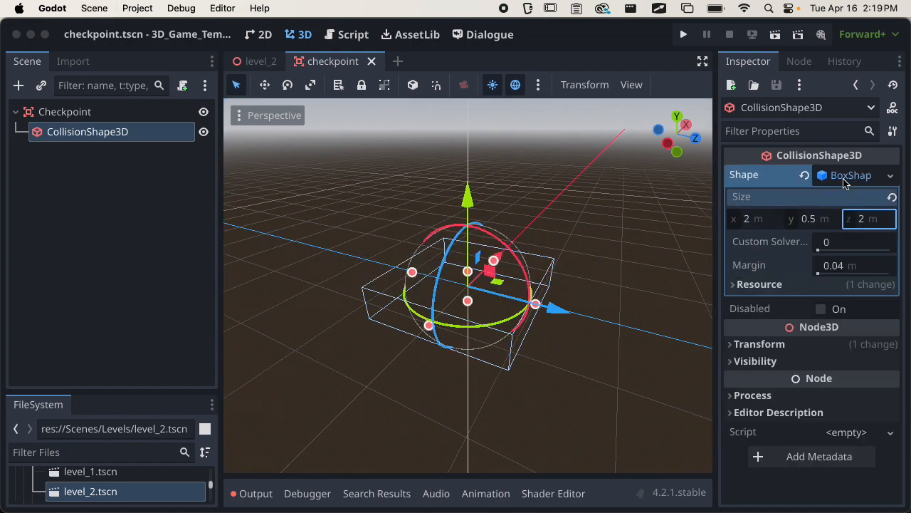
click(849, 176)
click(90, 220)
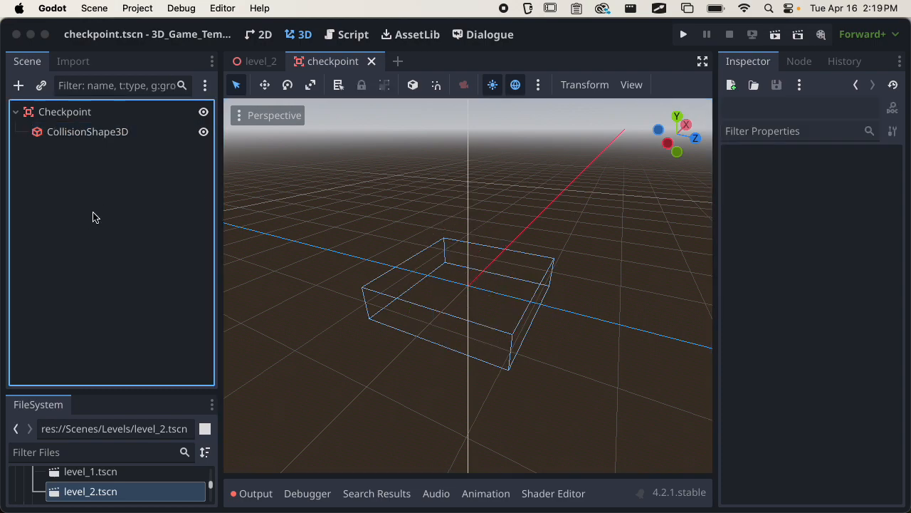
Add a MeshInstance3D child under Checkpoint and enlarge the FileSystem dock.
click(68, 112)
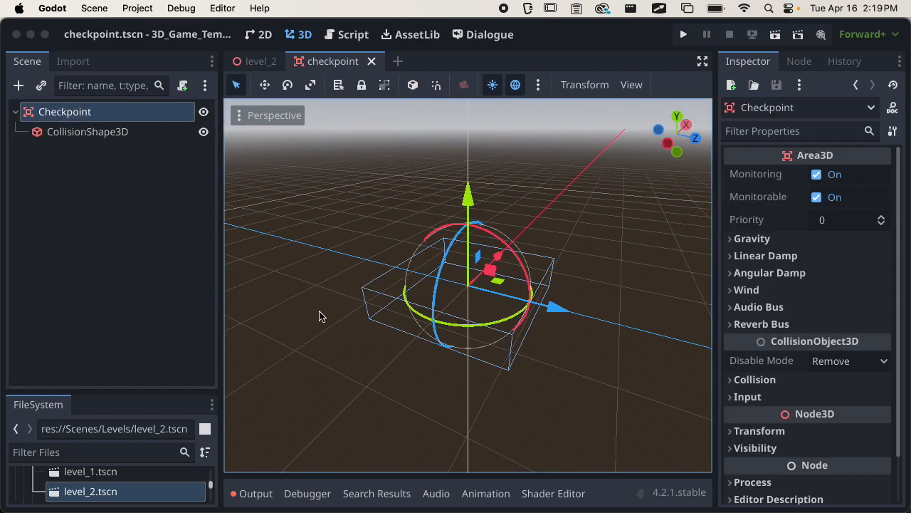
middle_drag(453, 363, 385, 338)
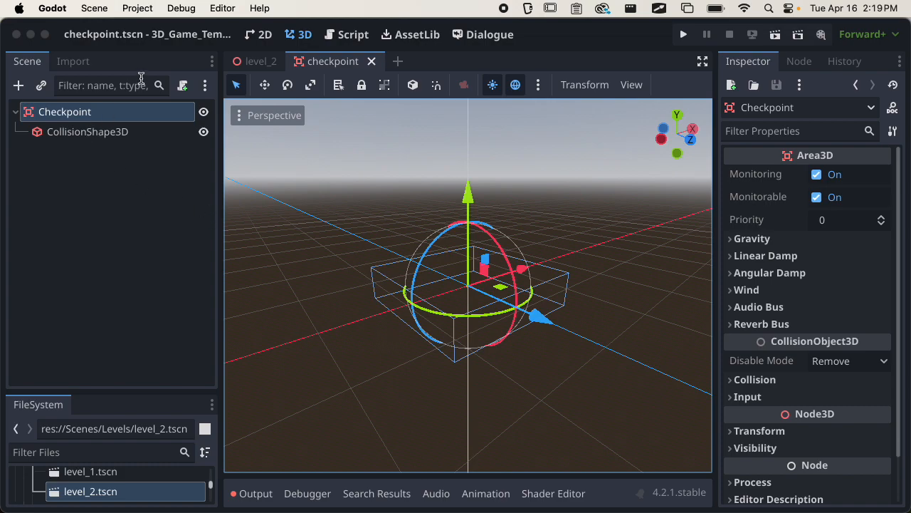
click(18, 84)
text(mes)
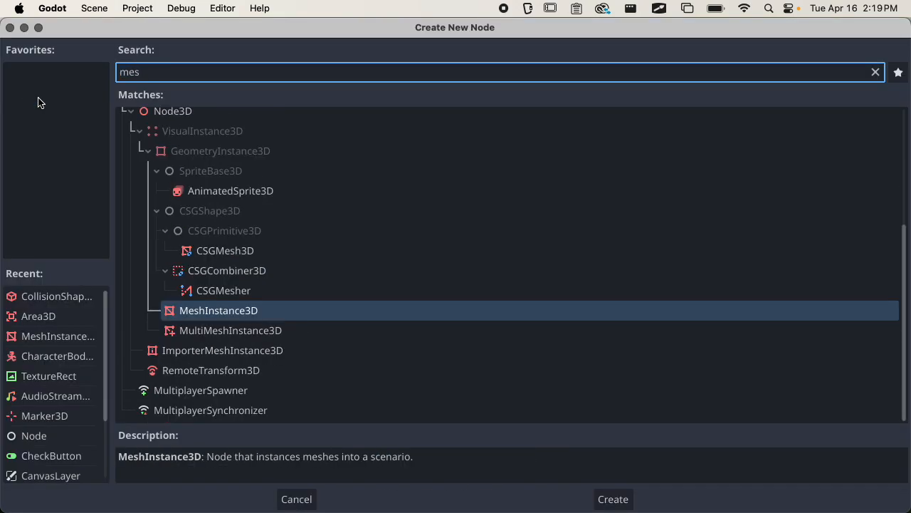
key(Return)
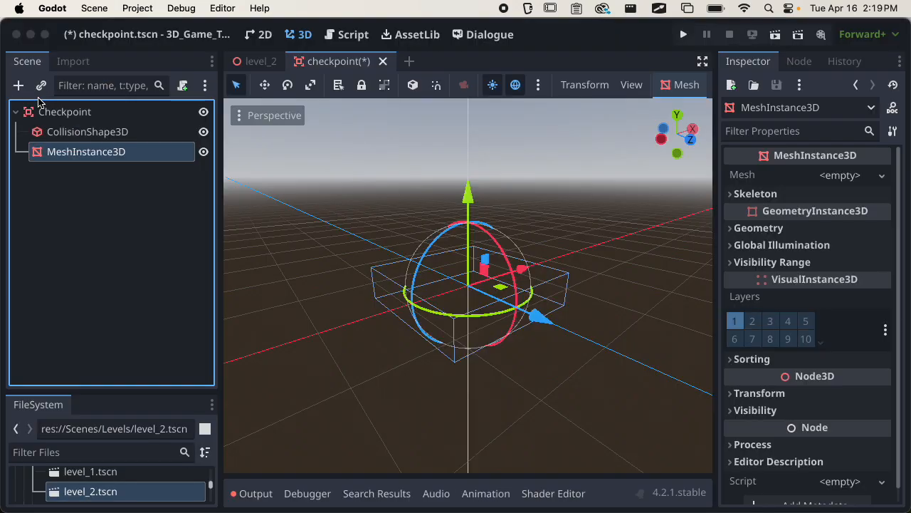
drag(101, 393, 118, 216)
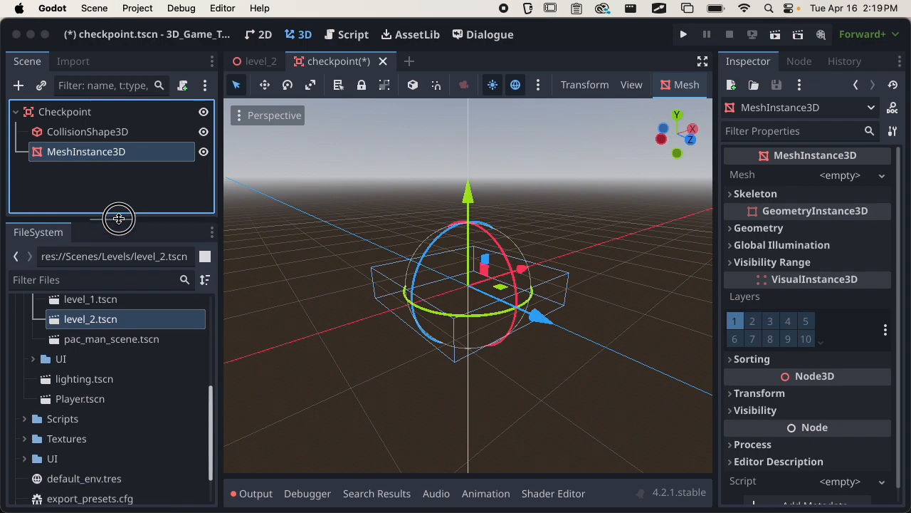
click(24, 446)
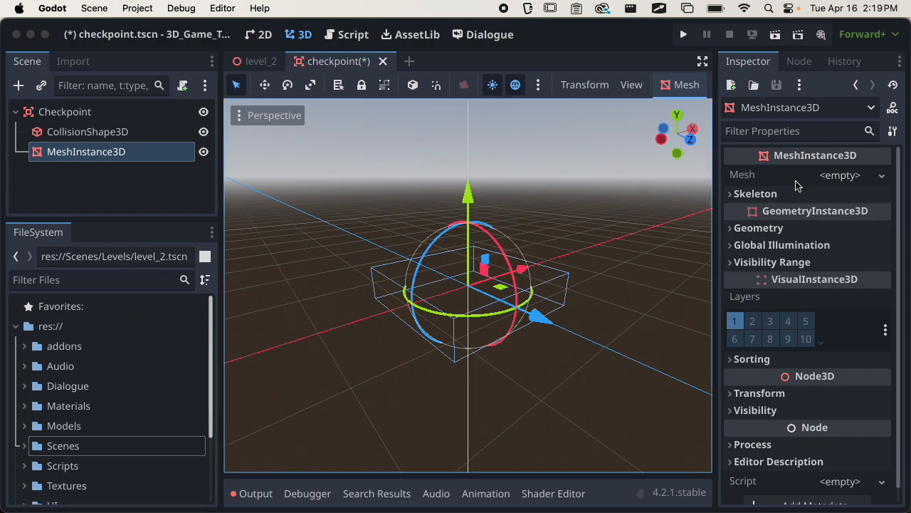
click(840, 175)
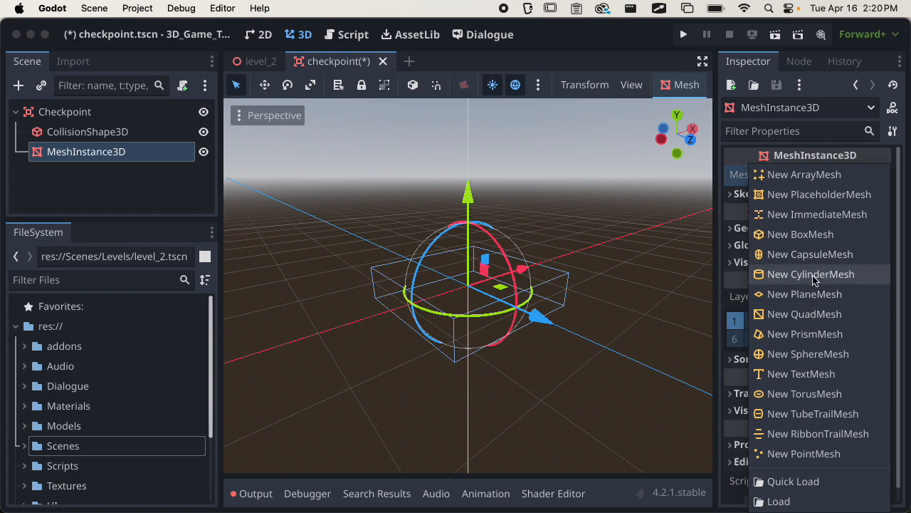
Assign a CylinderMesh and shape it into a cone with top radius 0 and height 1 m.
key(Return)
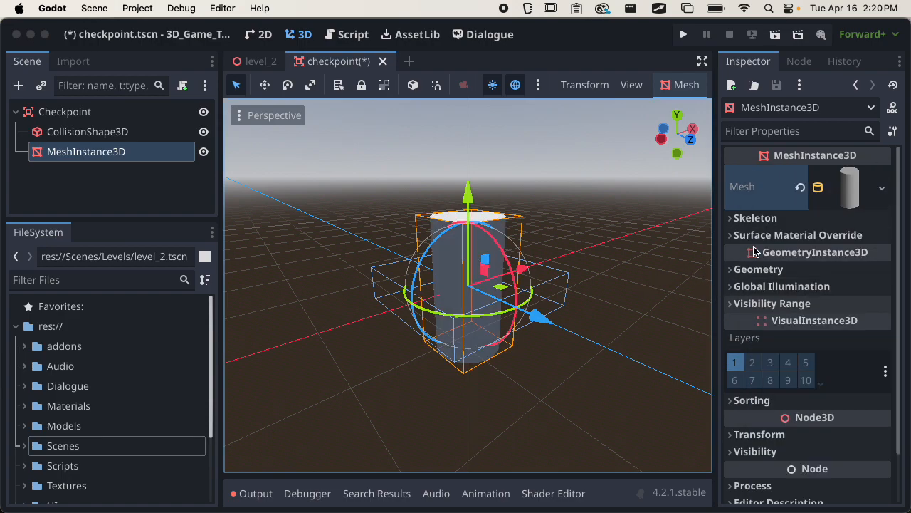
click(834, 202)
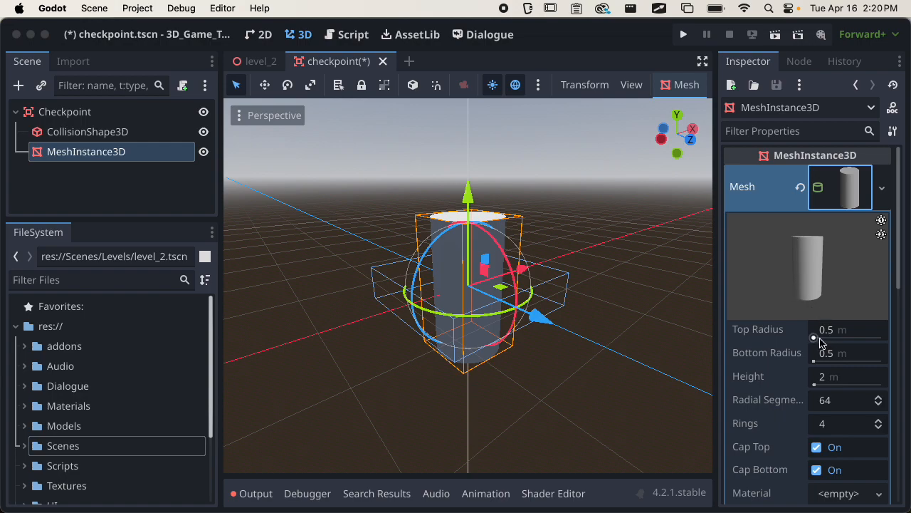
drag(817, 337, 779, 349)
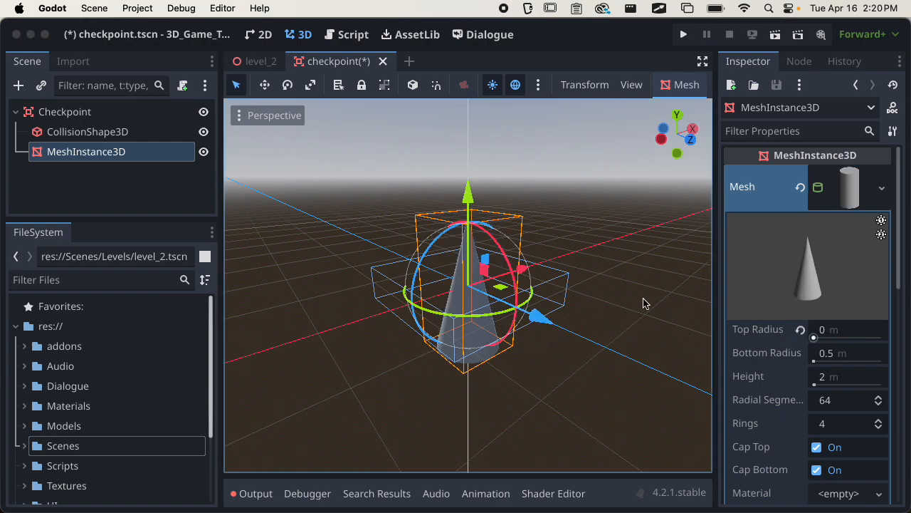
scroll(532, 314, up, 2)
middle_drag(532, 315, 489, 264)
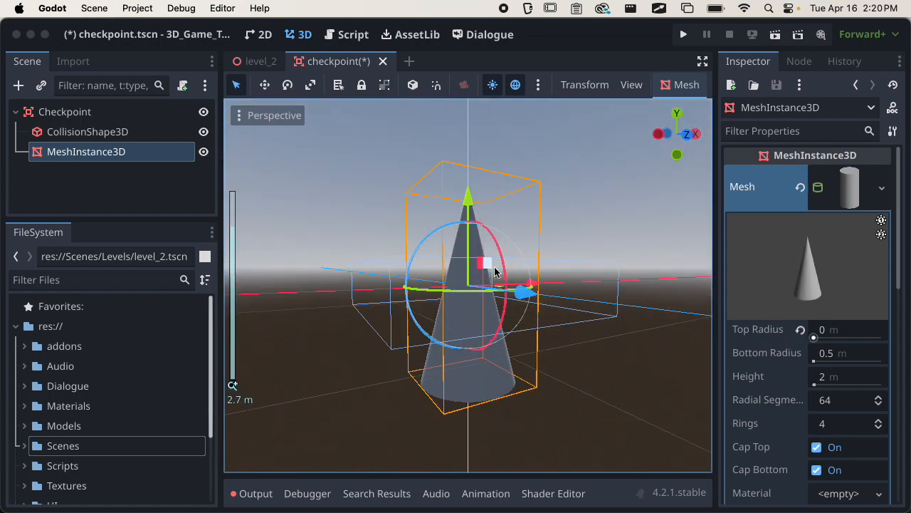
click(840, 377)
text(1)
key(Return)
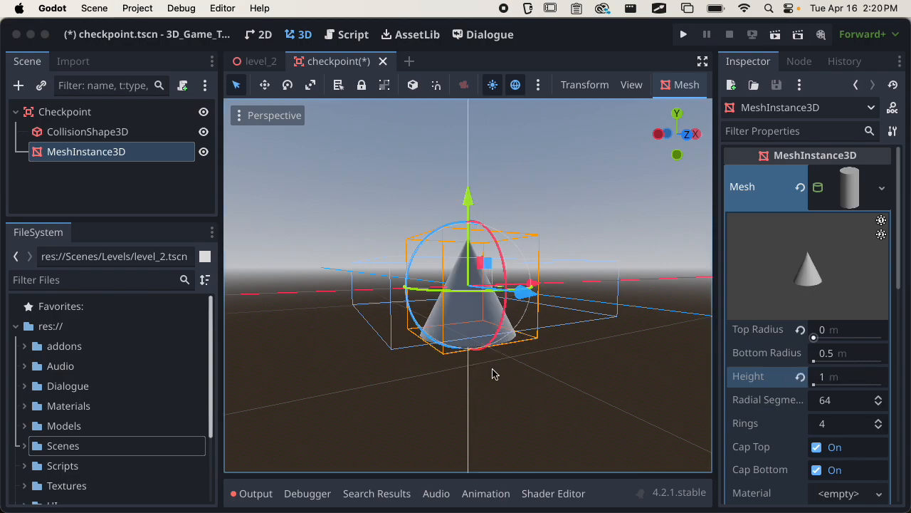
Save checkpoint.tscn, then look over the mesh and Skeleton sections in the Inspector.
middle_drag(557, 410, 606, 401)
key(super+s)
click(841, 188)
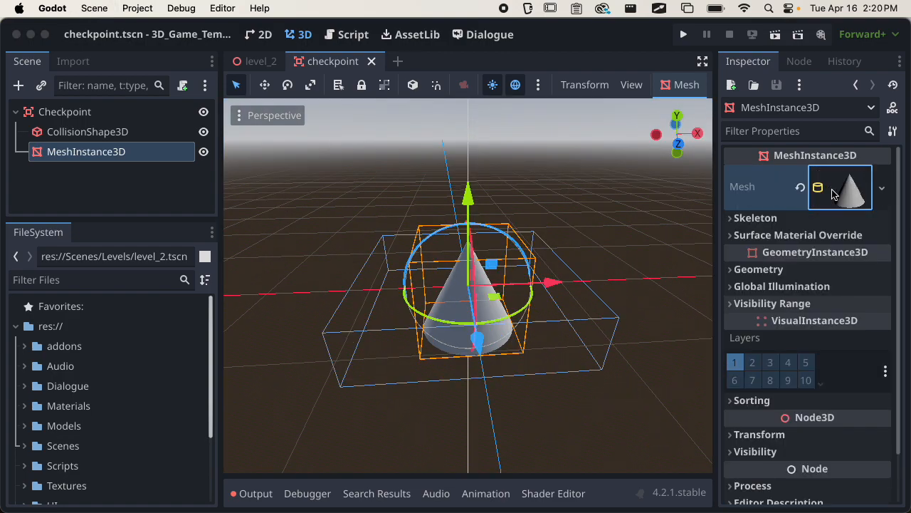
click(751, 219)
click(752, 219)
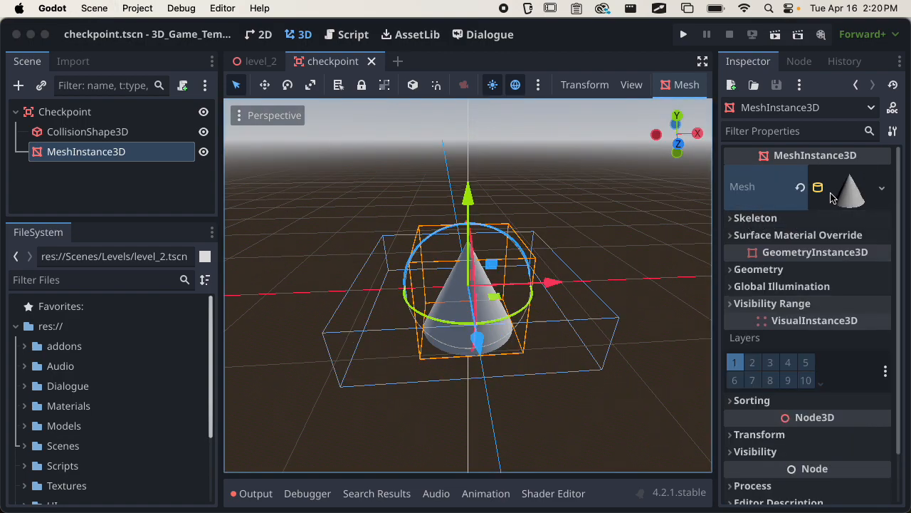
click(840, 202)
scroll(799, 271, down, 5)
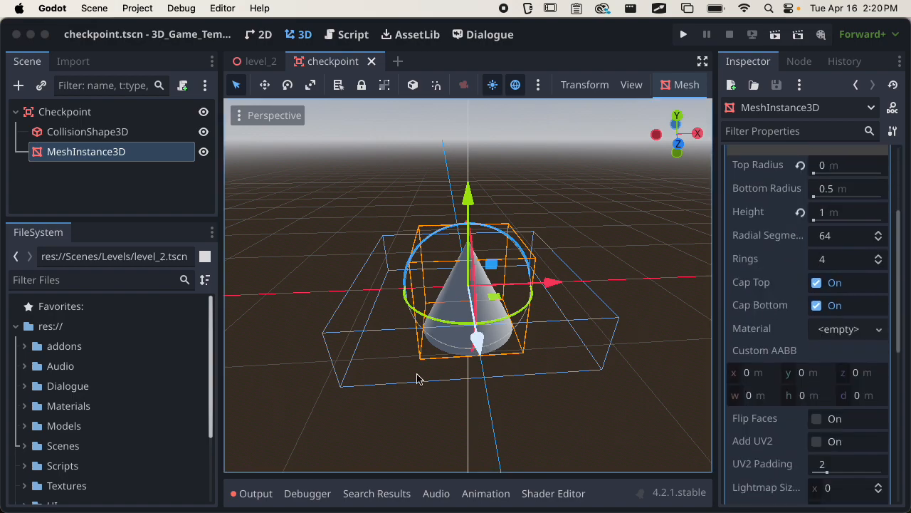
Apply key_material.tres from the Materials folder to the cone, turning it yellow, and save.
click(37, 406)
double_click(35, 407)
scroll(78, 388, down, 3)
drag(167, 426, 831, 327)
middle_drag(546, 399, 346, 328)
key(super+s)
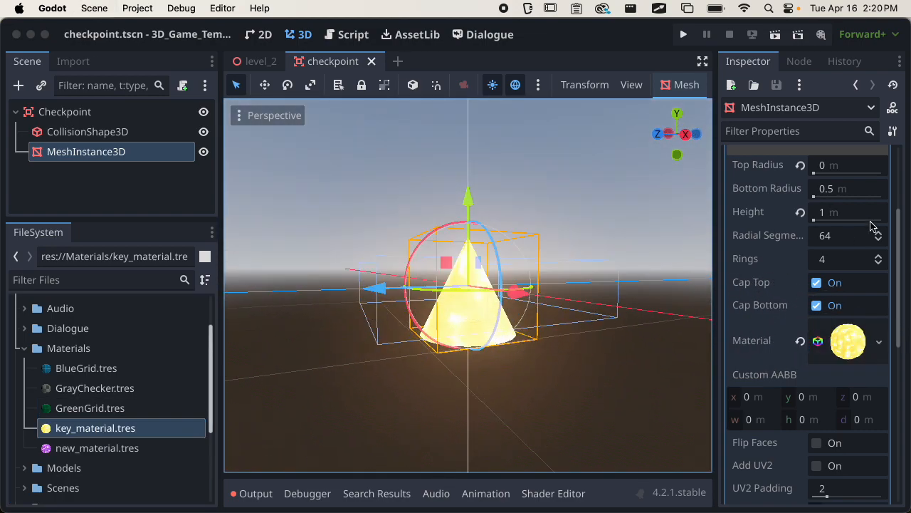
Narrow the left dock and give the scene tree more height, saving the scene again.
scroll(824, 264, up, 5)
click(846, 202)
middle_drag(548, 342, 666, 333)
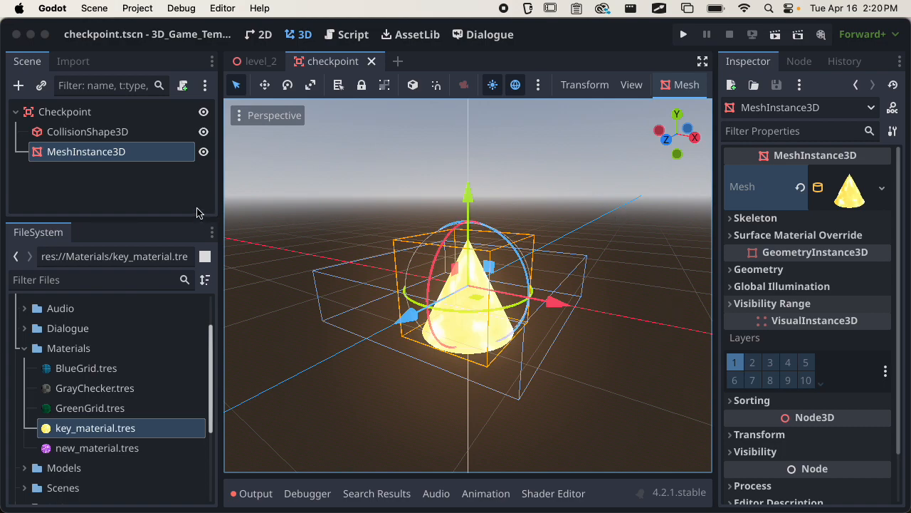
drag(214, 218, 192, 218)
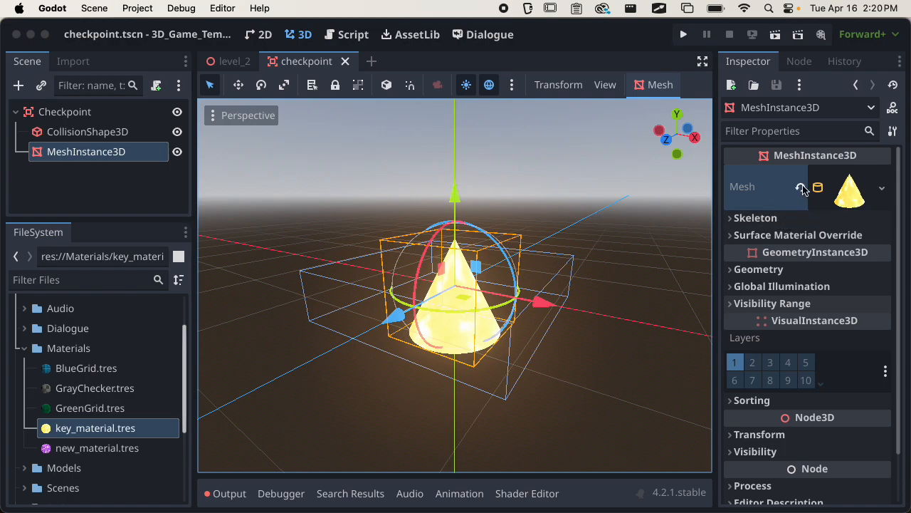
key(super+s)
drag(112, 220, 108, 261)
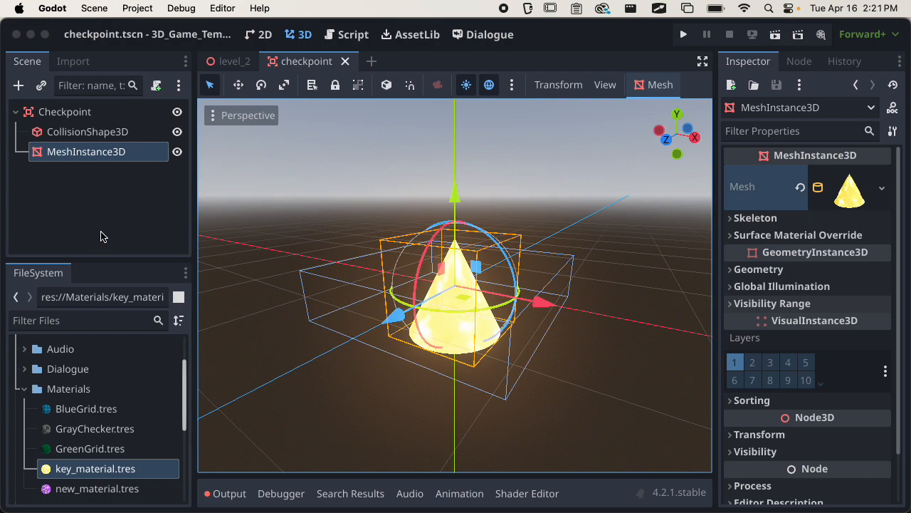
Orbit to an eye-level front view of the cone and collapse the Materials folder.
middle_drag(376, 277, 264, 245)
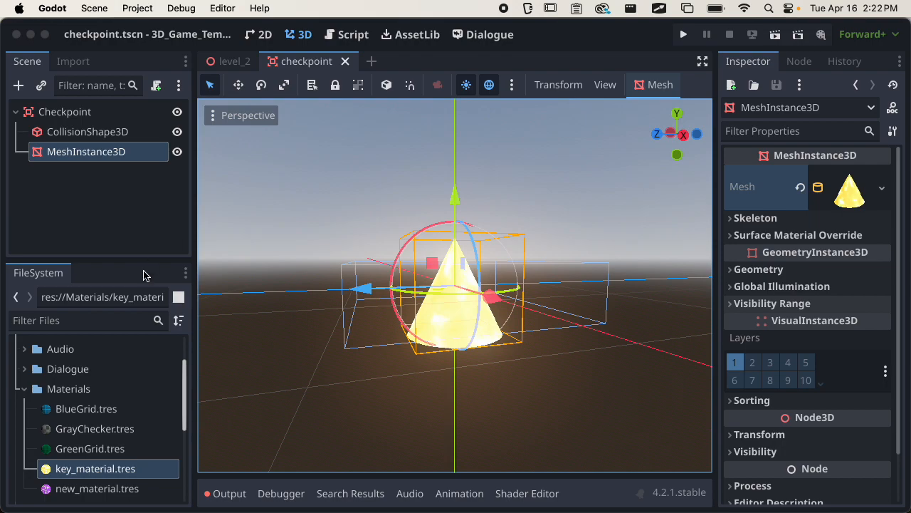
click(23, 391)
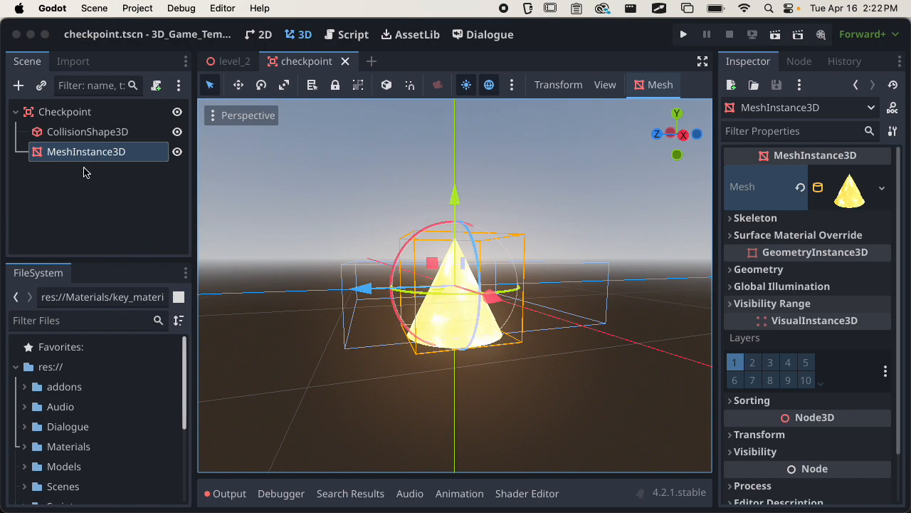
Add an AnimationPlayer child node under the Checkpoint root.
click(73, 115)
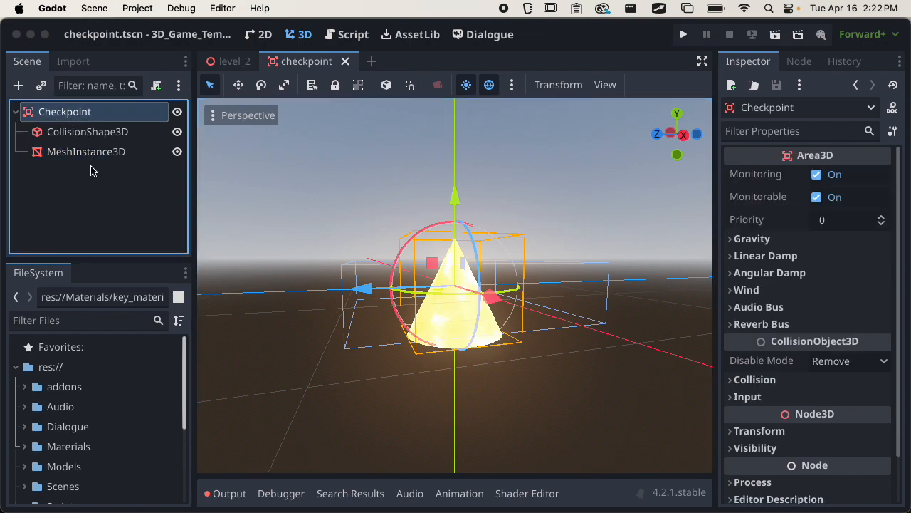
click(19, 86)
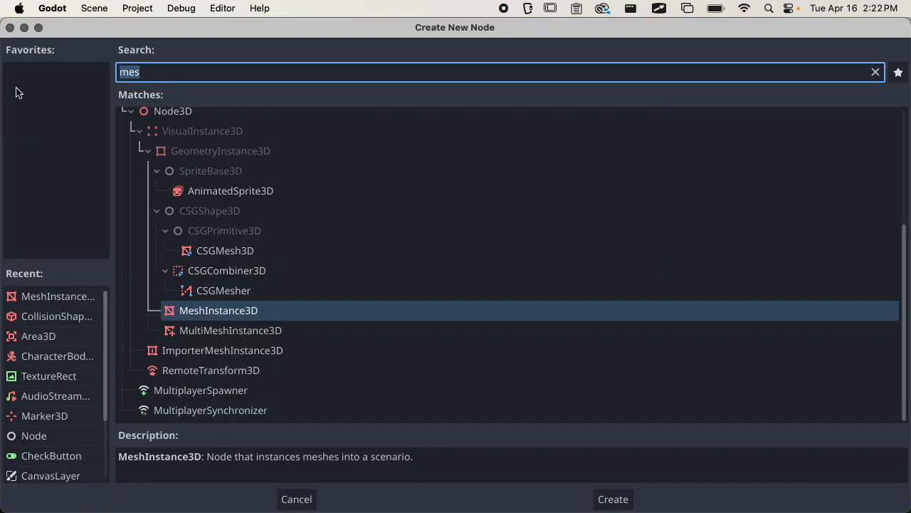
text(animation)
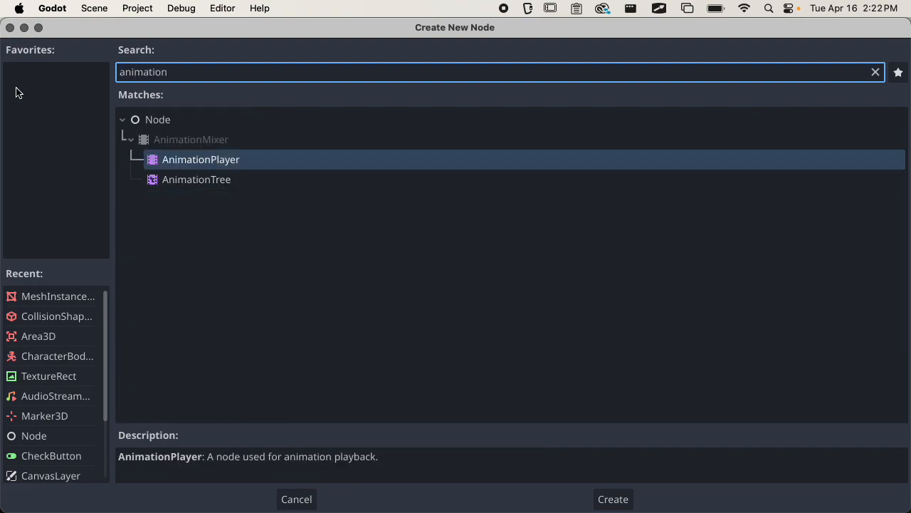
key(Return)
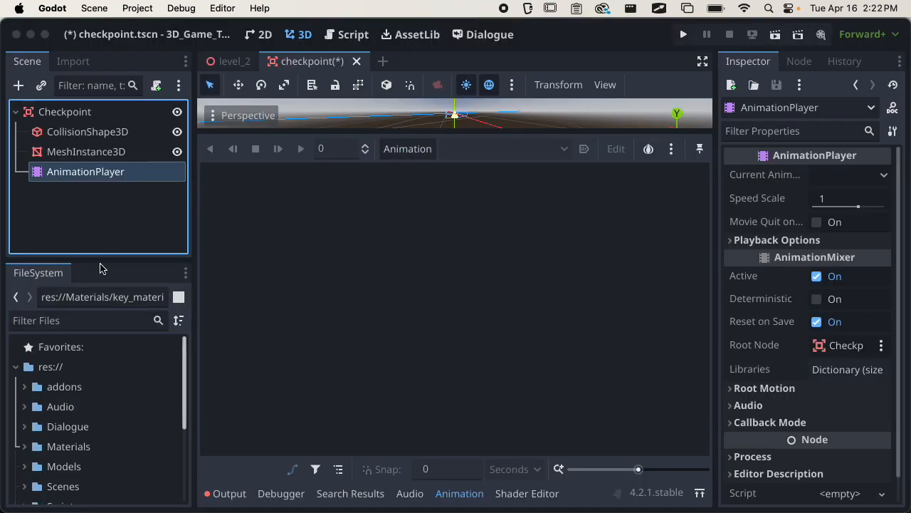
Resize the docks to enlarge the 3D view and bring back the Animation editor below it.
click(241, 497)
click(242, 498)
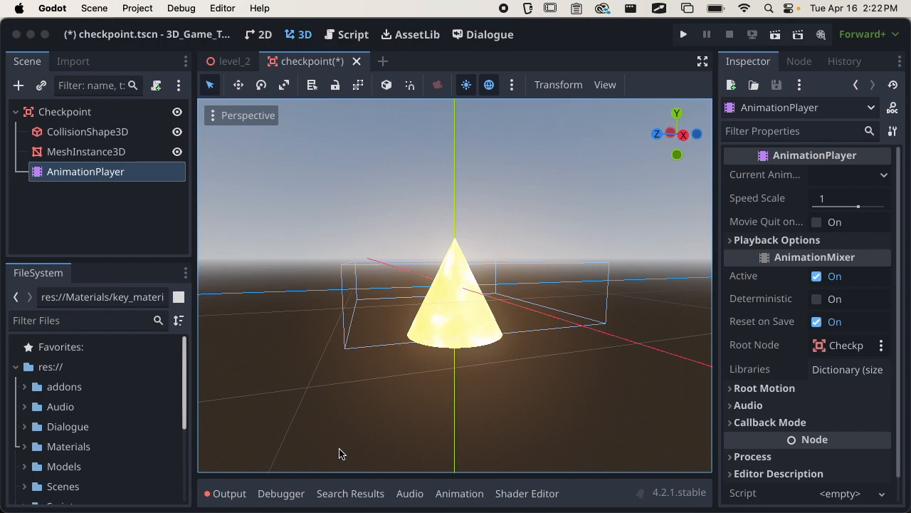
drag(192, 214, 170, 214)
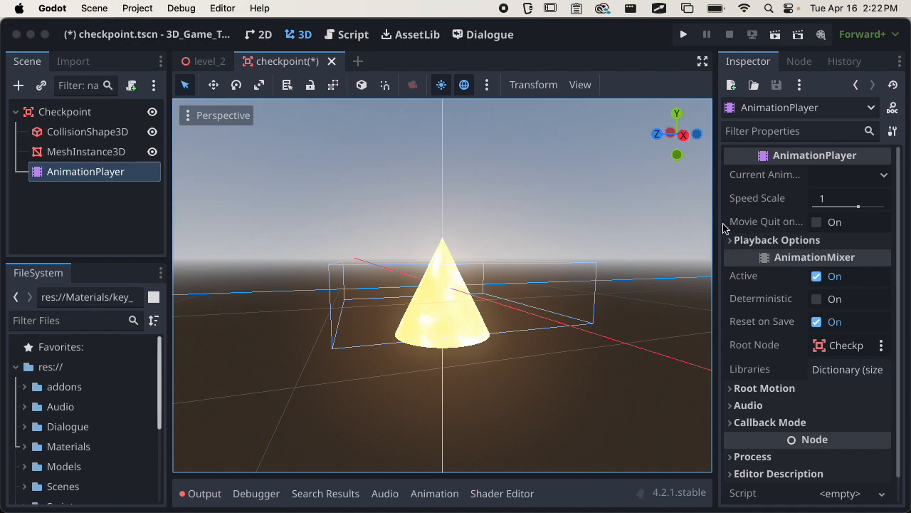
drag(719, 224, 745, 224)
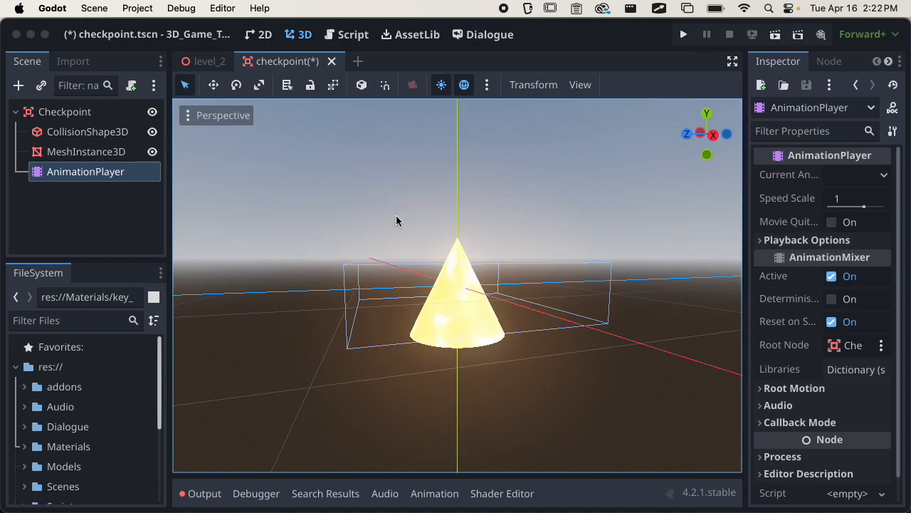
click(55, 175)
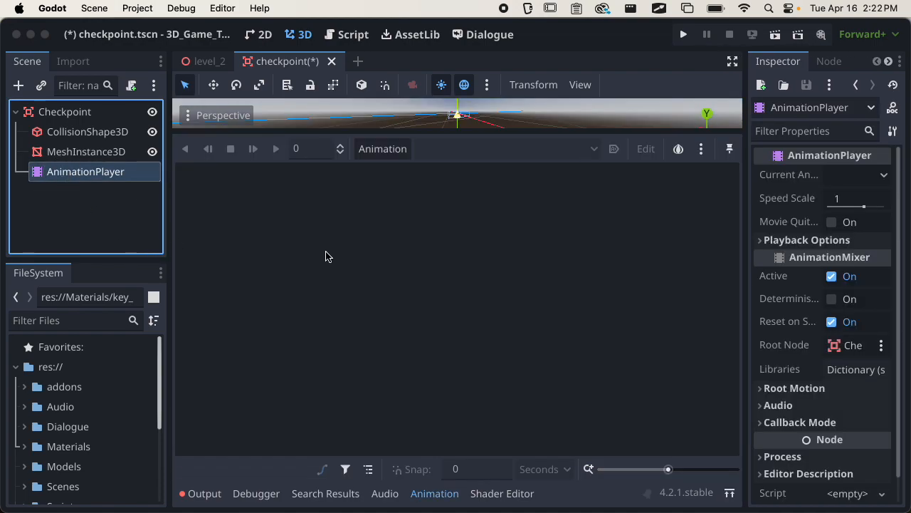
drag(456, 131, 463, 320)
scroll(472, 269, up, 3)
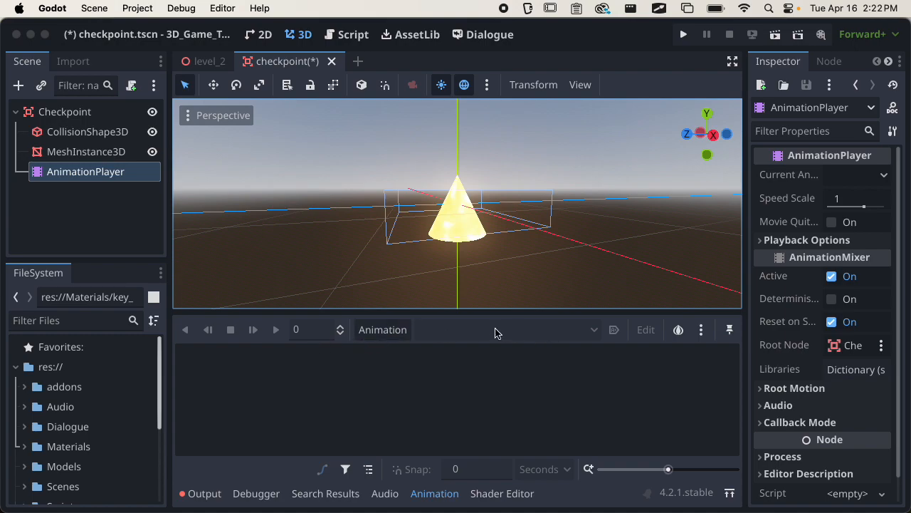
Create a new animation named 'idle' and save the scene.
click(398, 332)
click(397, 333)
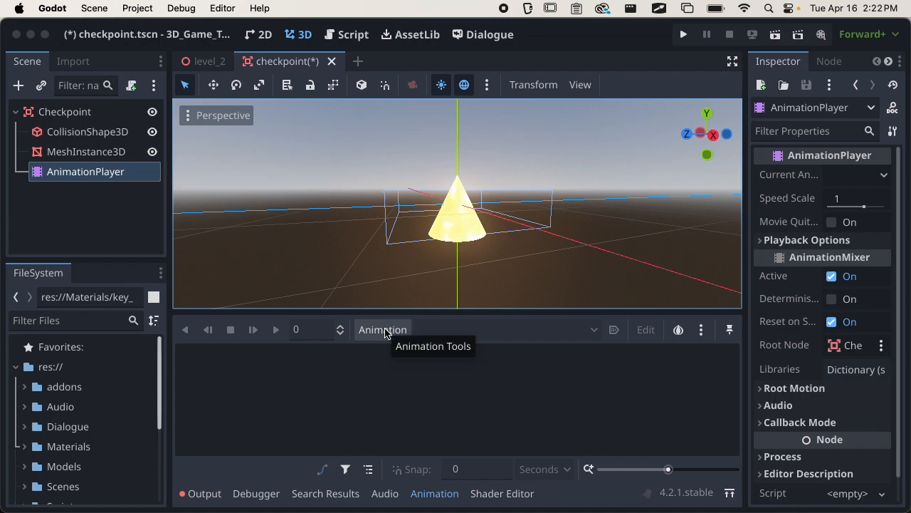
click(382, 331)
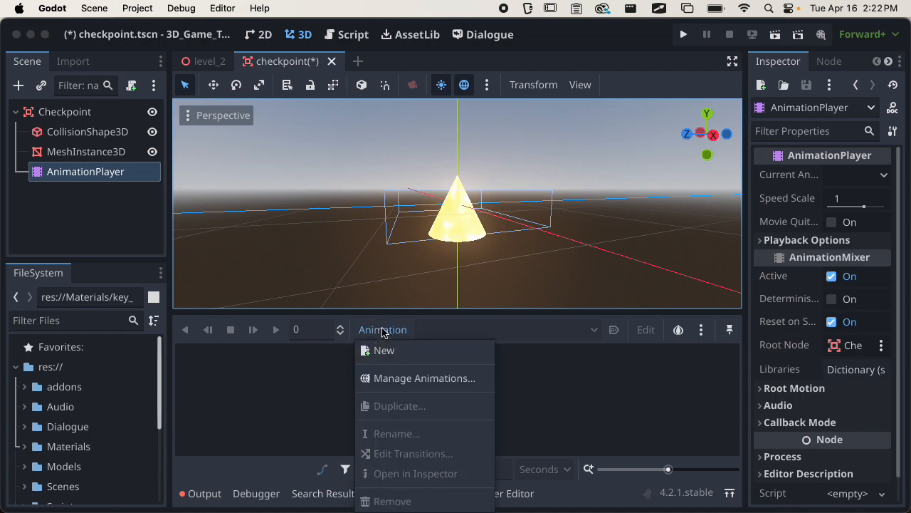
click(384, 350)
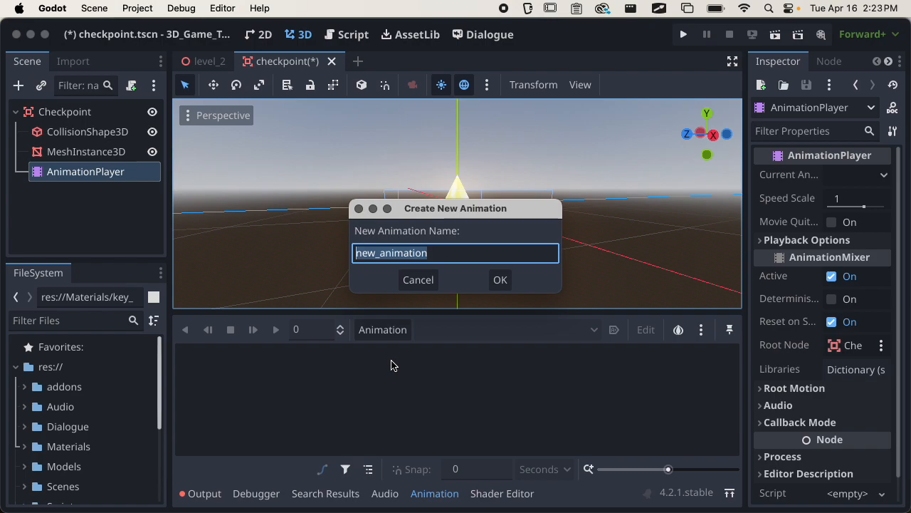
text(idle)
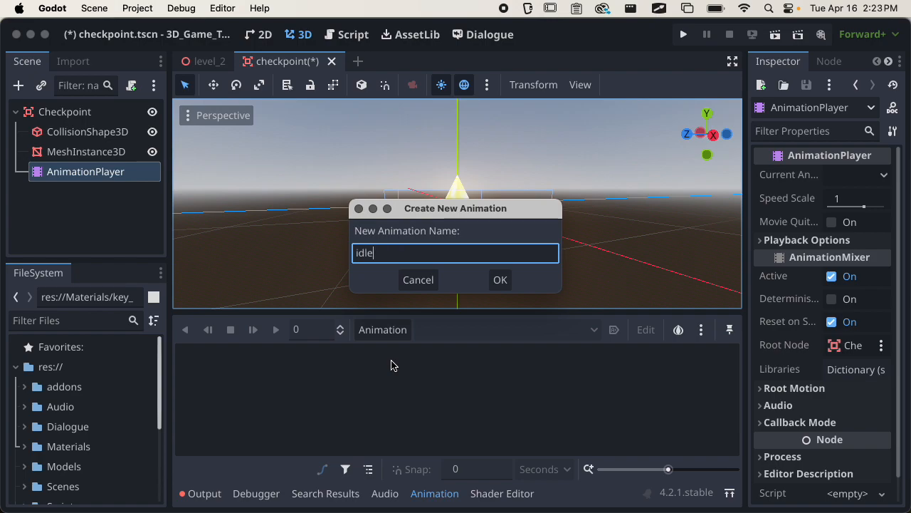
key(Return)
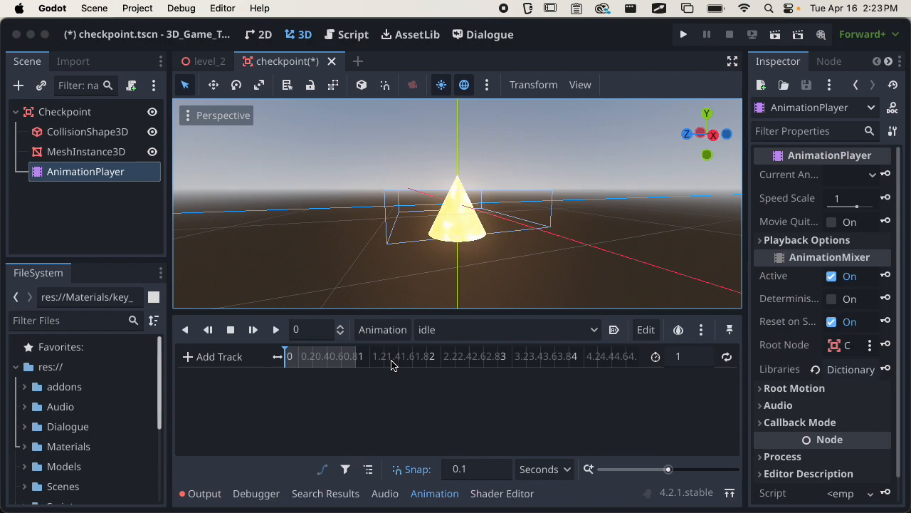
key(super+s)
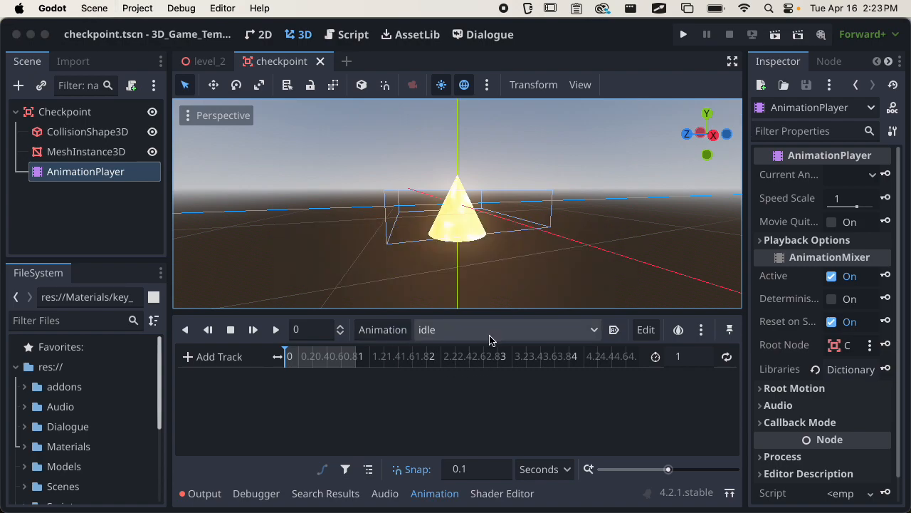
Turn on Autoplay on Load for idle and save again.
click(613, 330)
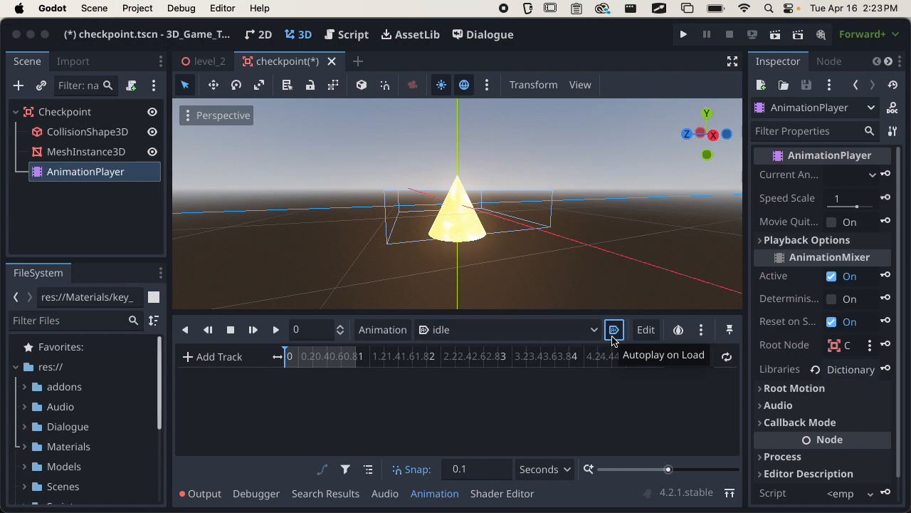
key(super+s)
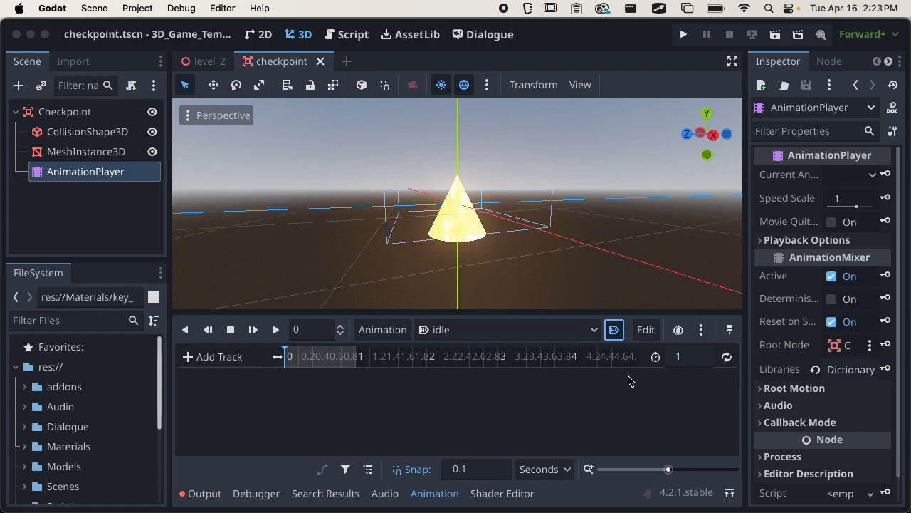
mouse_move(576, 252)
middle_down()
mouse_move(440, 279)
mouse_move(585, 271)
mouse_move(584, 250)
middle_up()
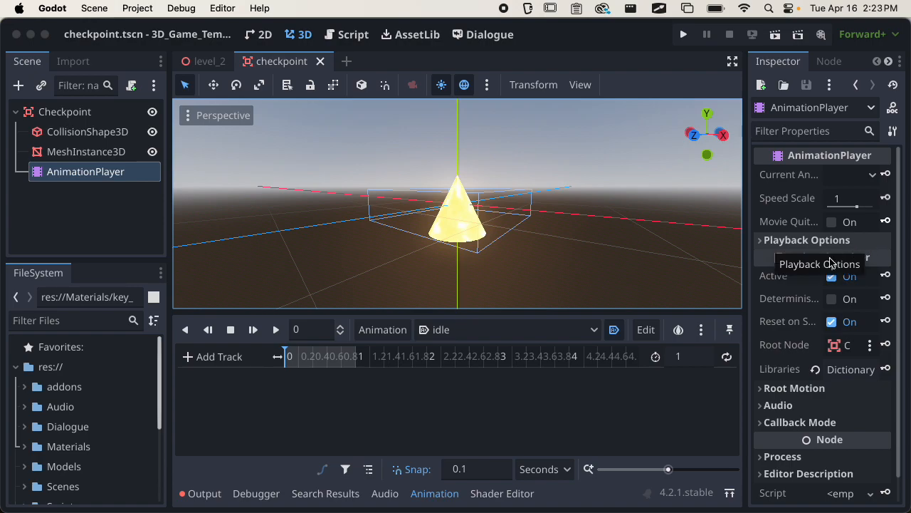
click(887, 222)
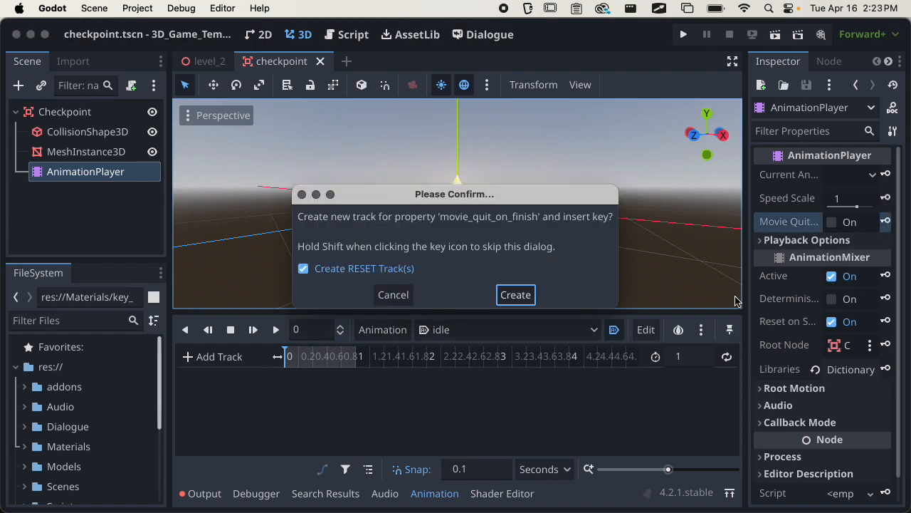
click(515, 294)
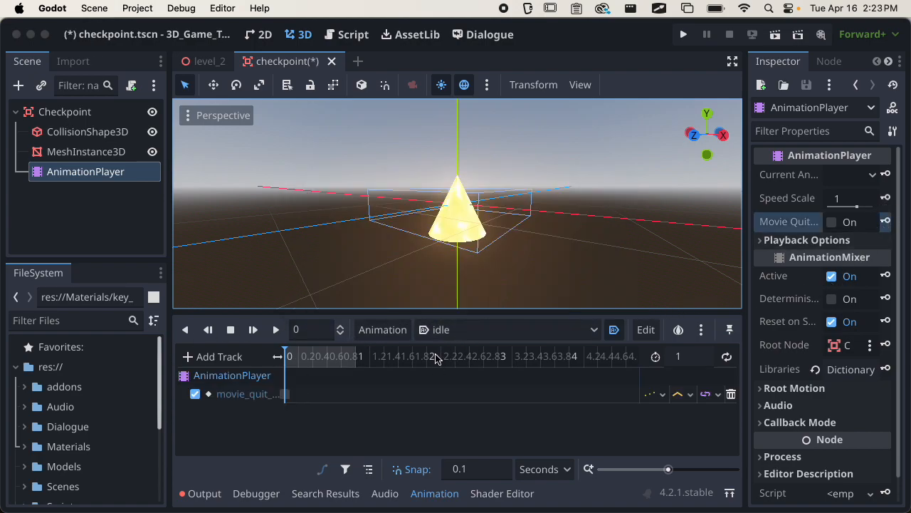
key(super+z)
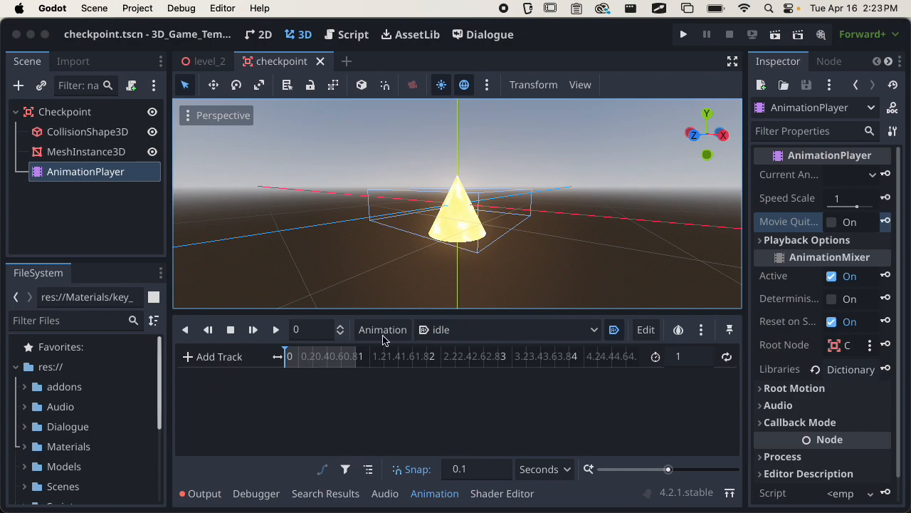
scroll(449, 265, up, 2)
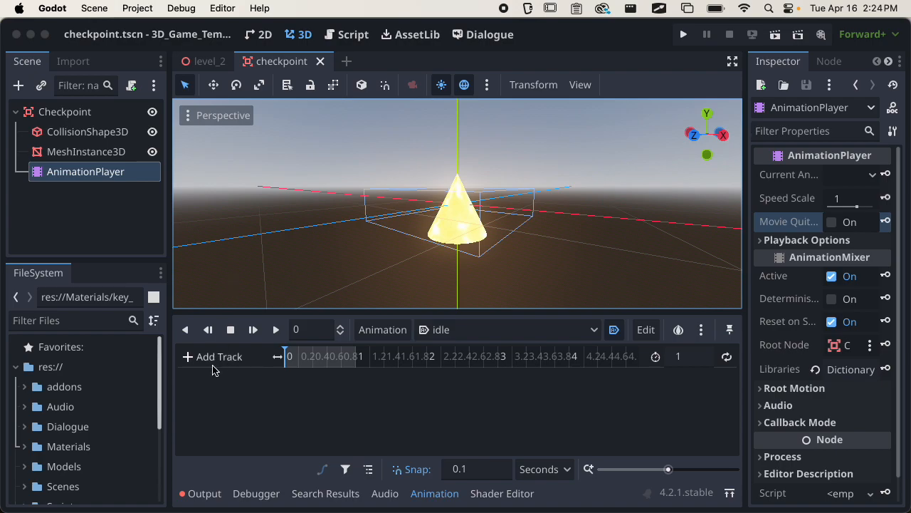
Add a property track animating MeshInstance3D's position to the idle animation.
middle_drag(452, 264, 366, 291)
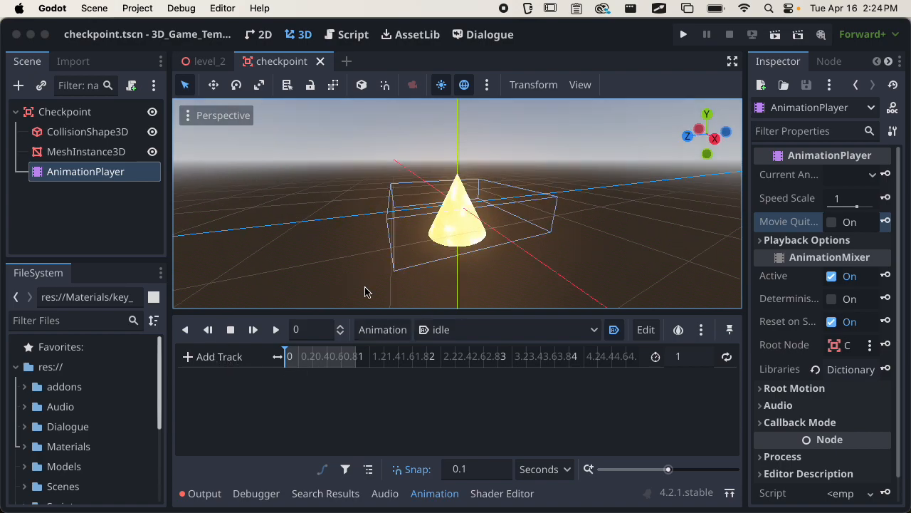
click(212, 356)
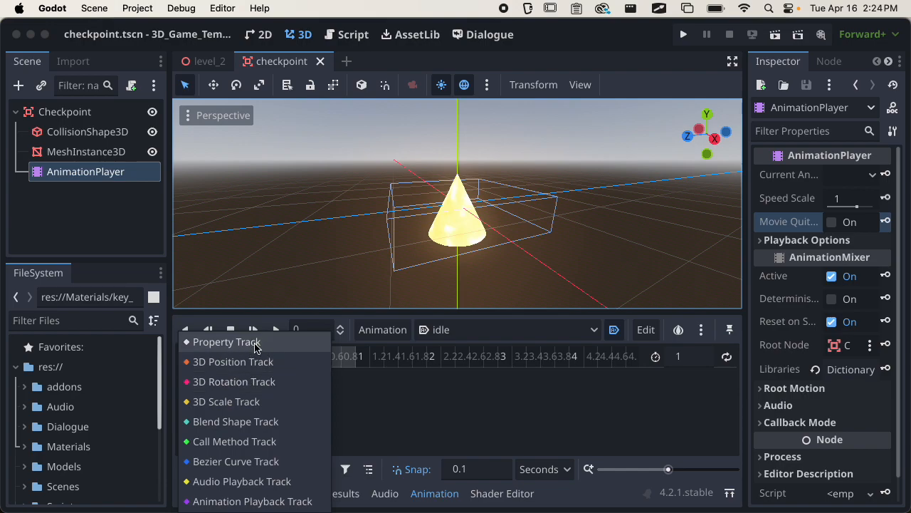
click(251, 343)
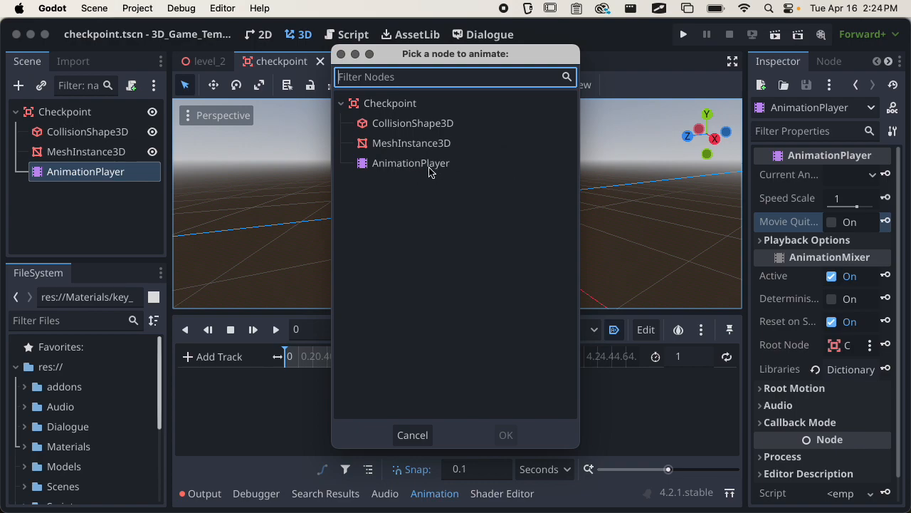
click(402, 145)
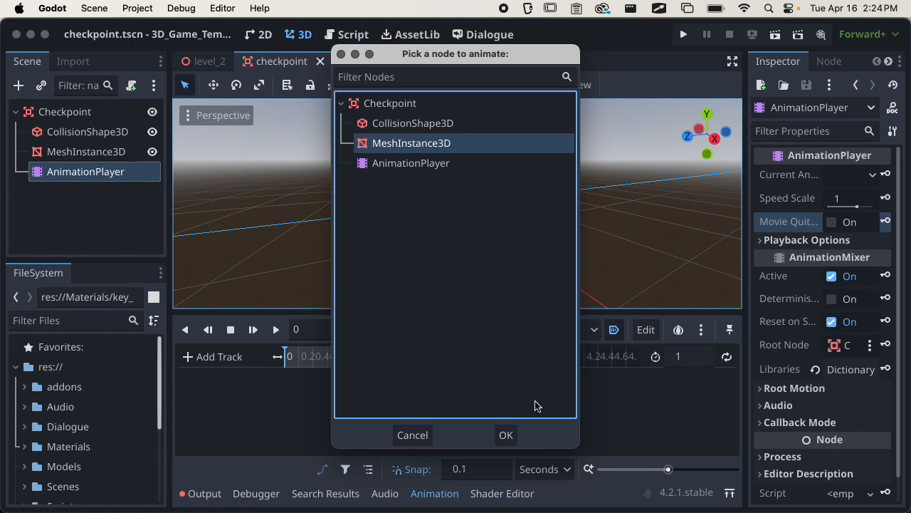
click(507, 435)
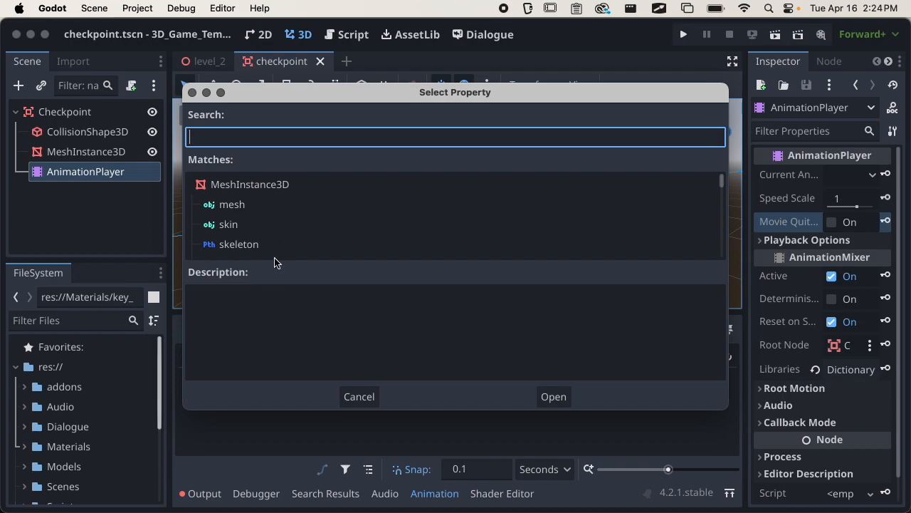
scroll(284, 227, down, 6)
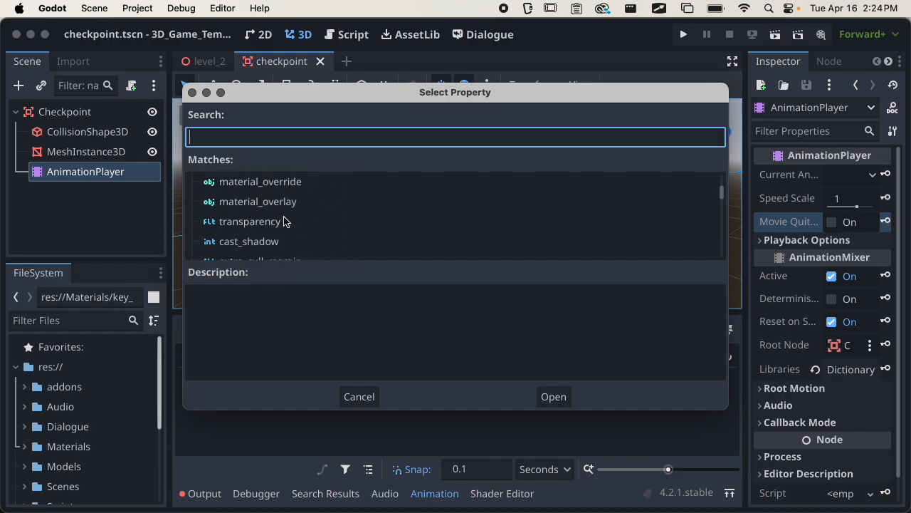
scroll(288, 222, down, 10)
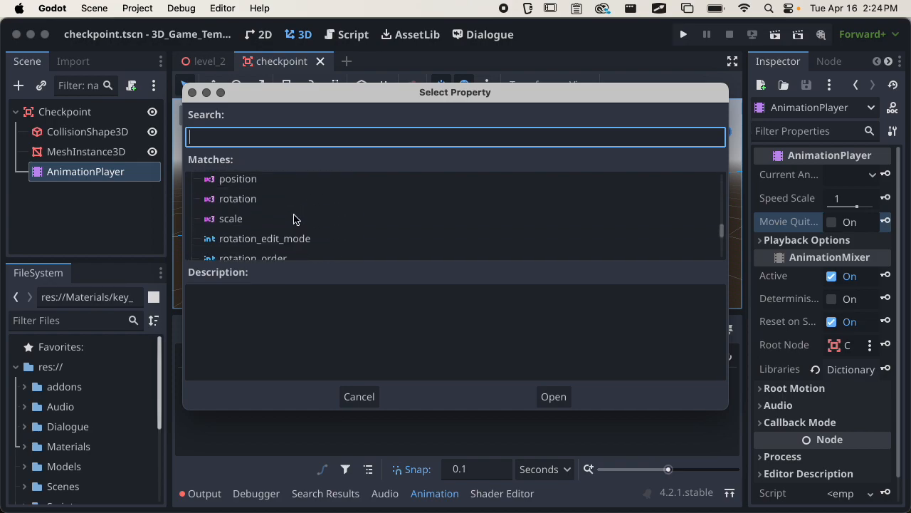
scroll(296, 218, up, 15)
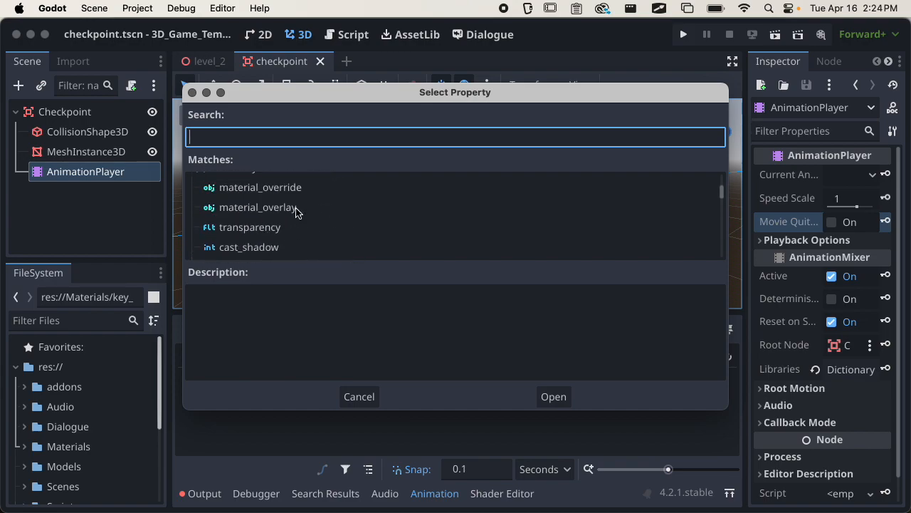
text(position)
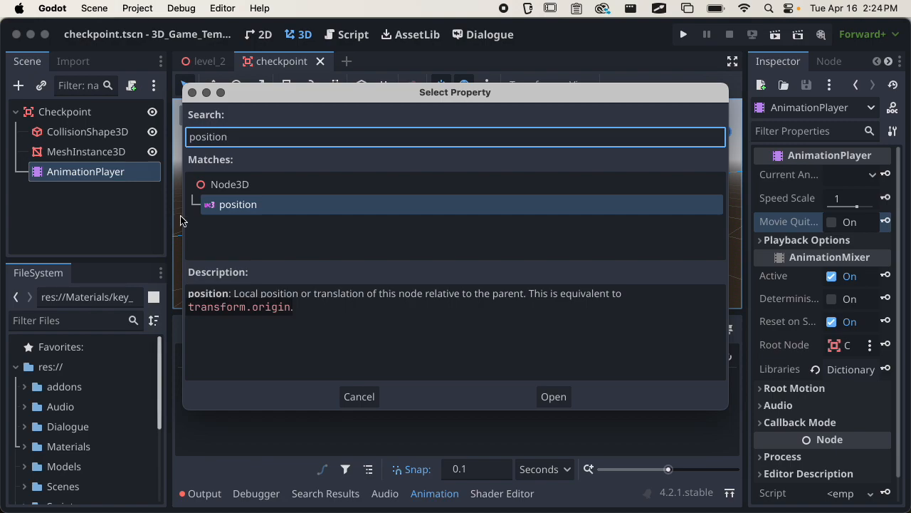
click(554, 396)
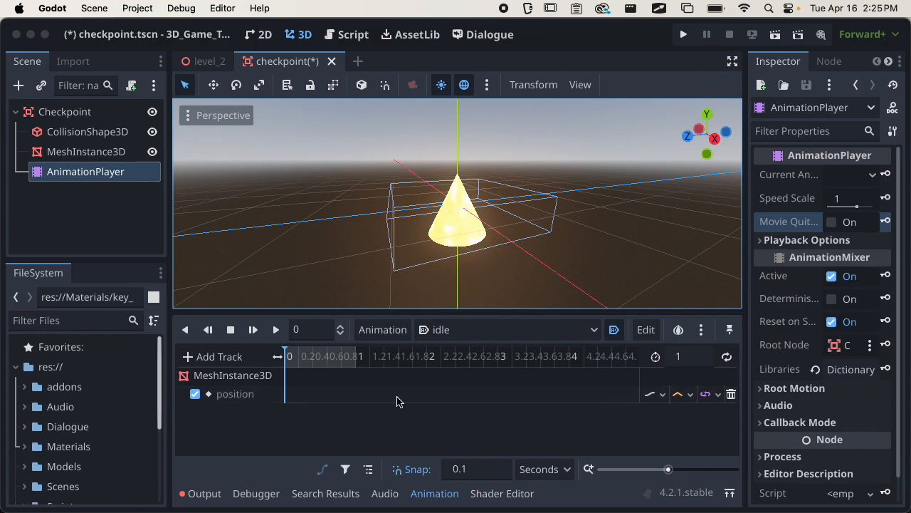
click(732, 393)
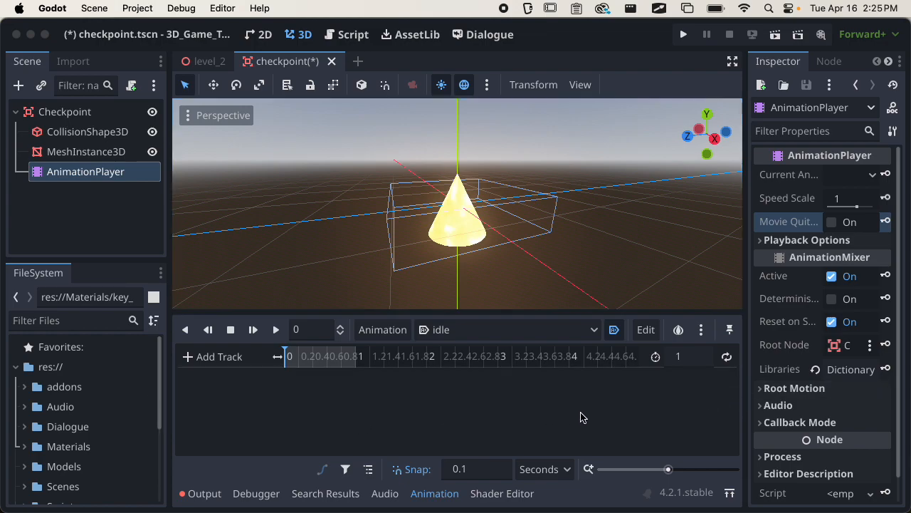
click(235, 356)
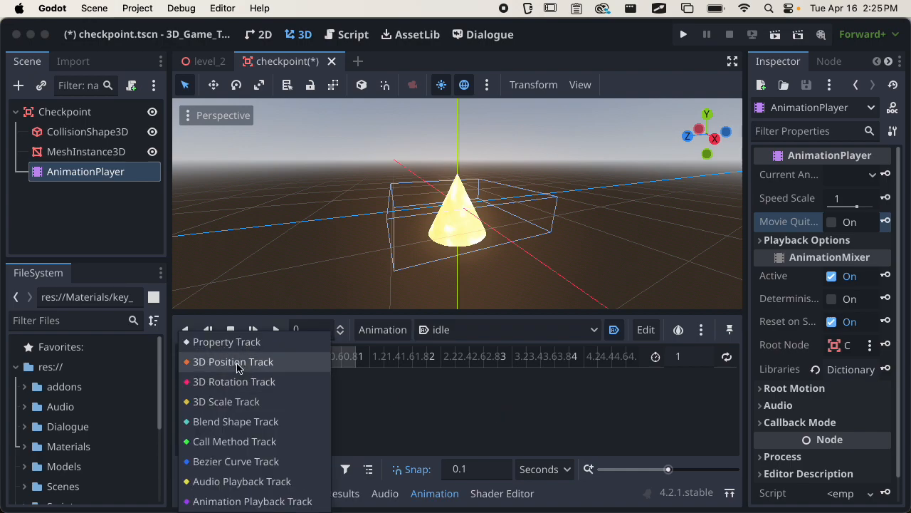
click(238, 363)
click(427, 143)
click(506, 435)
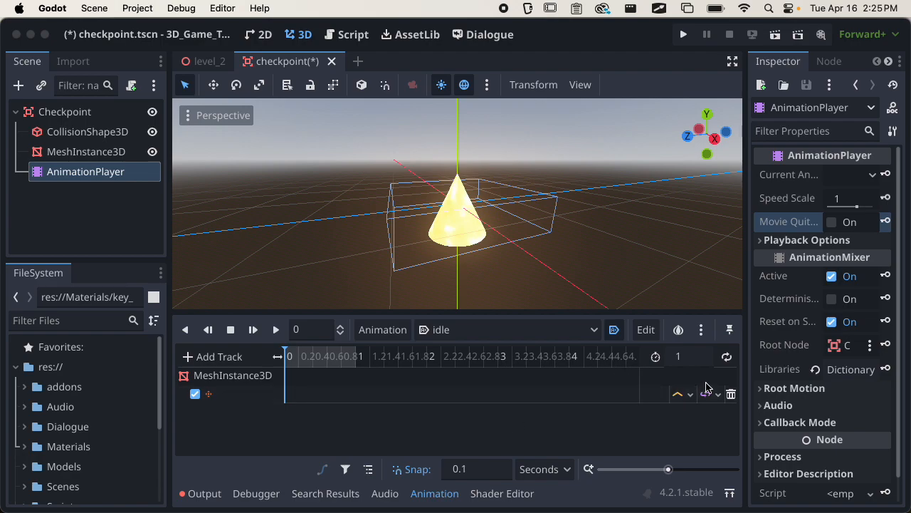
click(732, 395)
click(212, 356)
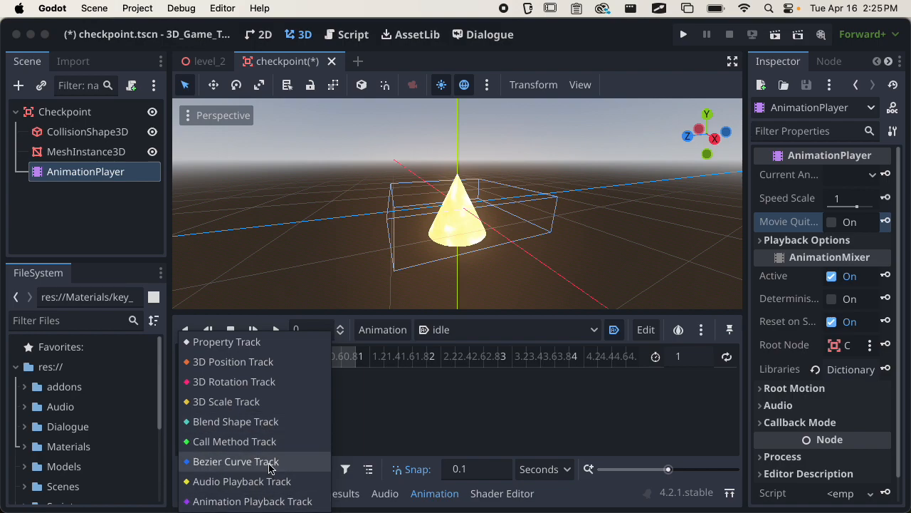
click(417, 405)
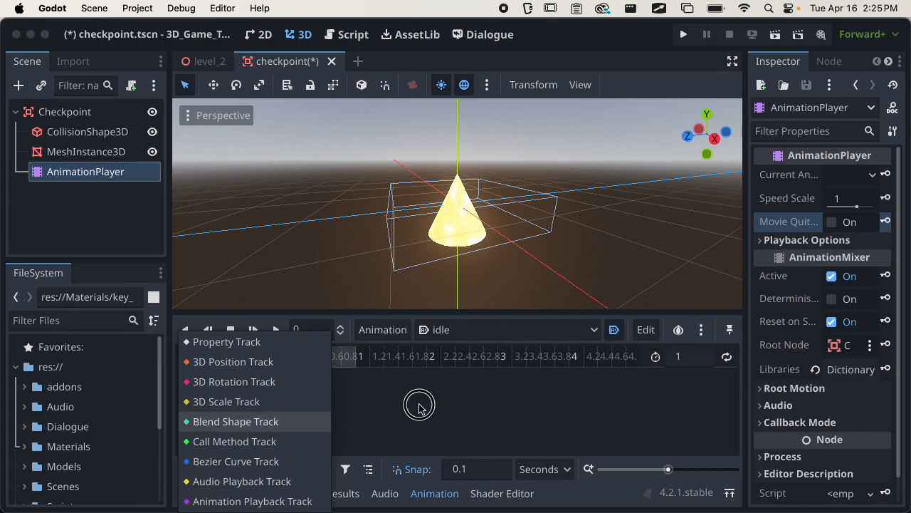
click(213, 361)
click(222, 353)
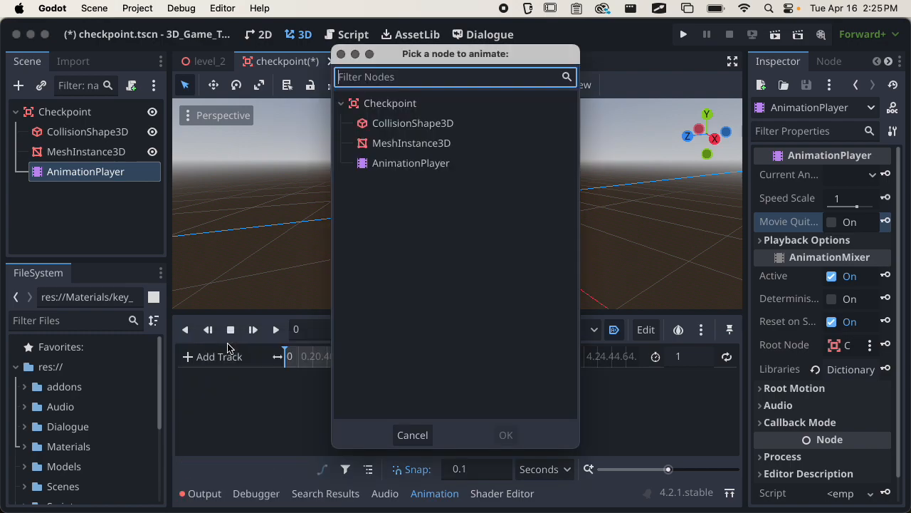
click(417, 143)
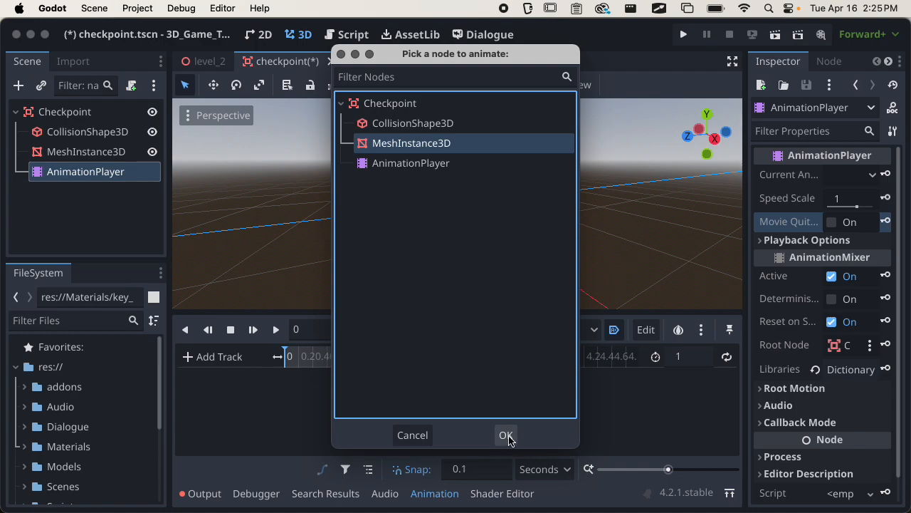
click(506, 436)
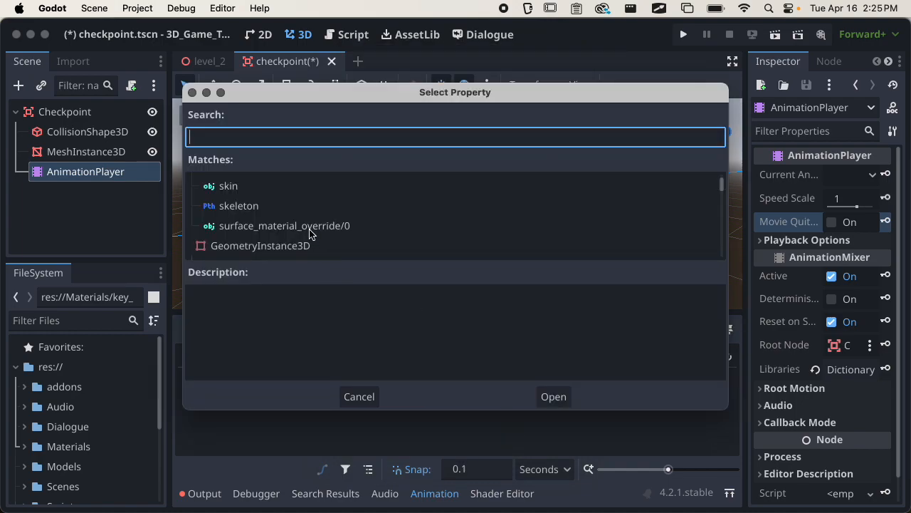
text(position)
key(Return)
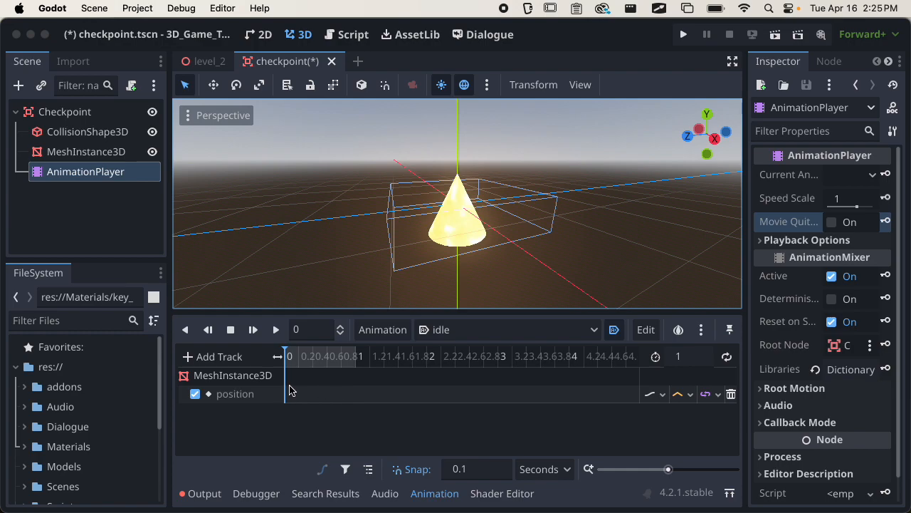
Select the cone's MeshInstance3D, test-move it along Z, and undo the move.
scroll(481, 235, up, 2)
click(440, 252)
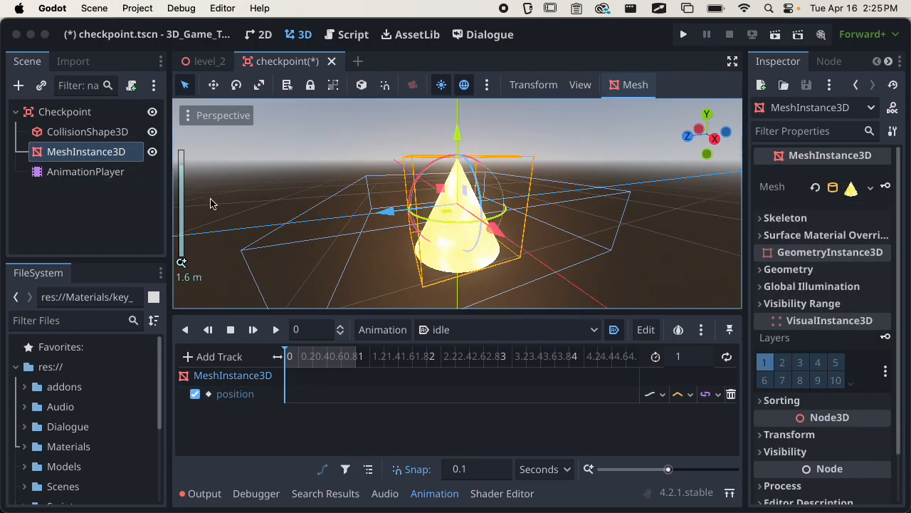
middle_drag(440, 251, 443, 228)
mouse_move(393, 213)
mouse_down()
mouse_move(372, 223)
mouse_move(394, 228)
mouse_up()
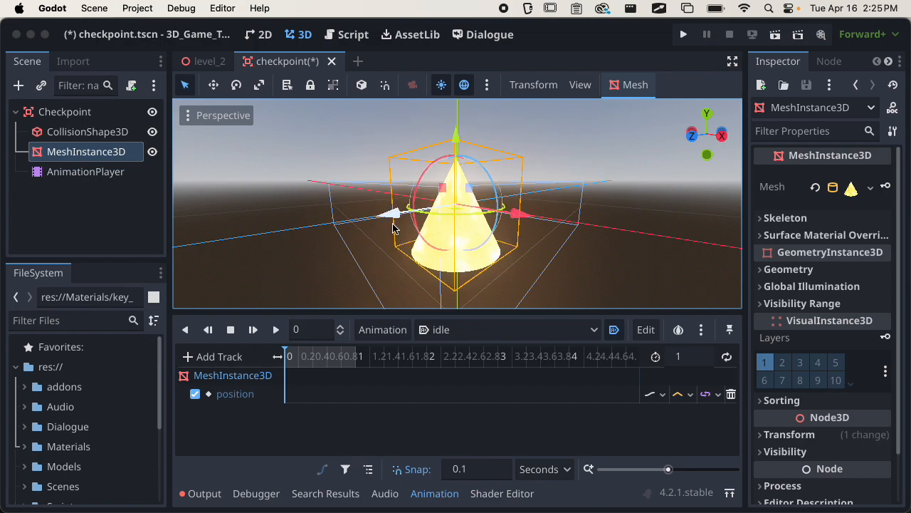
key(super+z)
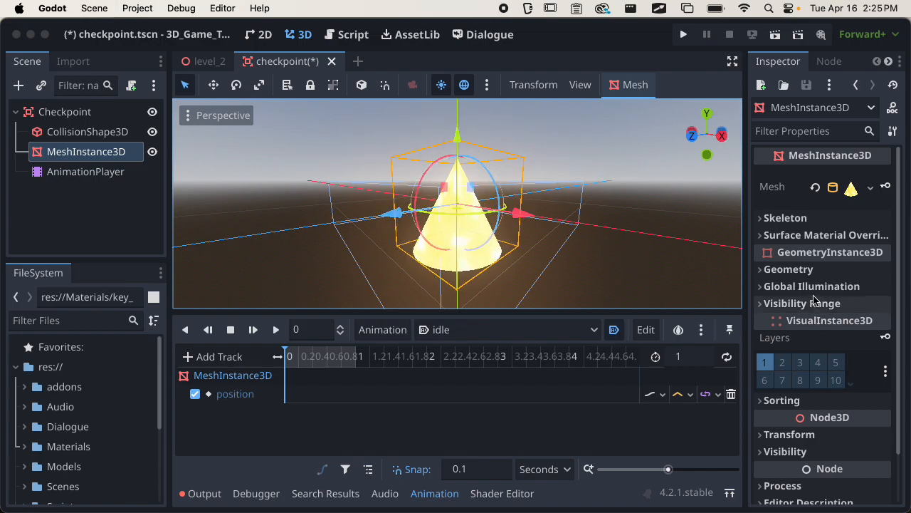
scroll(806, 356, down, 2)
click(790, 376)
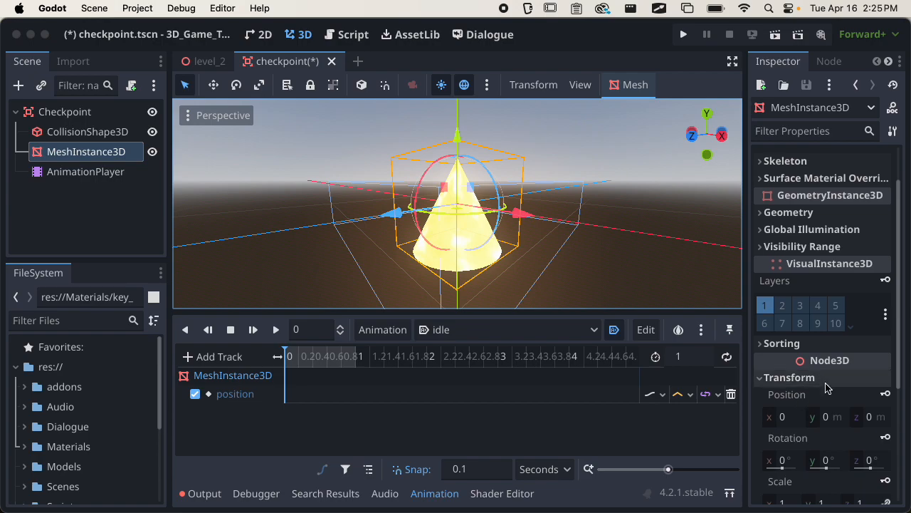
scroll(826, 384, down, 3)
click(807, 280)
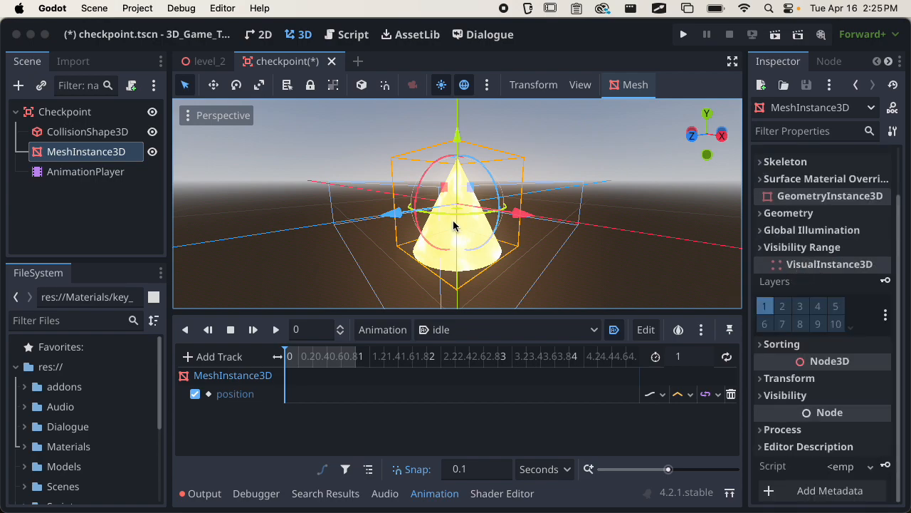
Insert a position keyframe at 0 s with the cone at its original position.
right_click(287, 396)
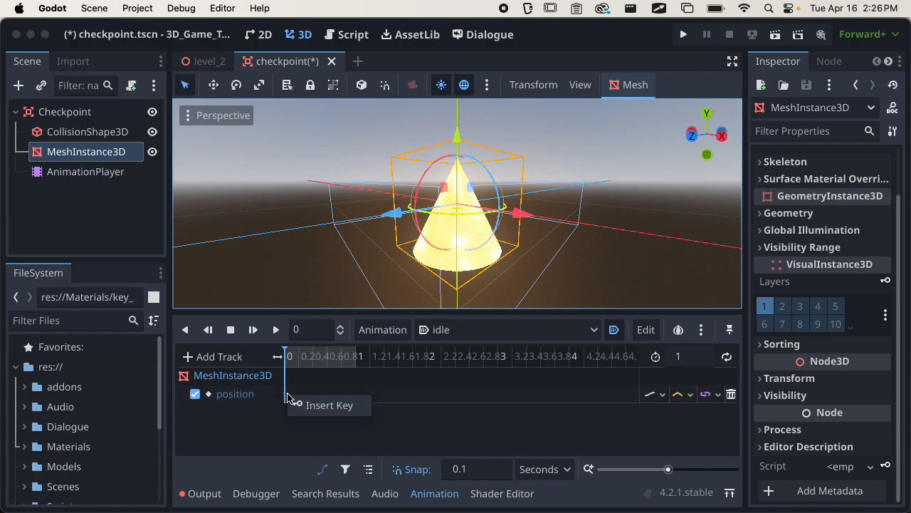
click(295, 404)
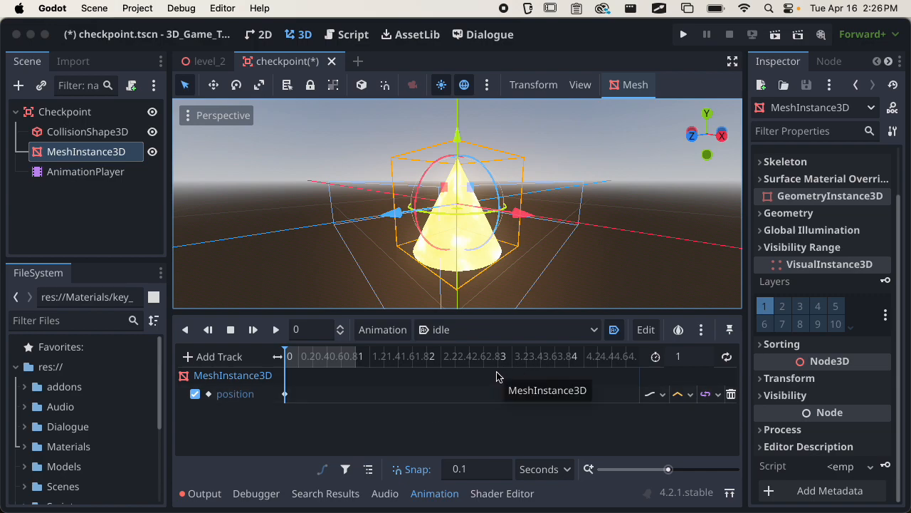
drag(668, 469, 675, 470)
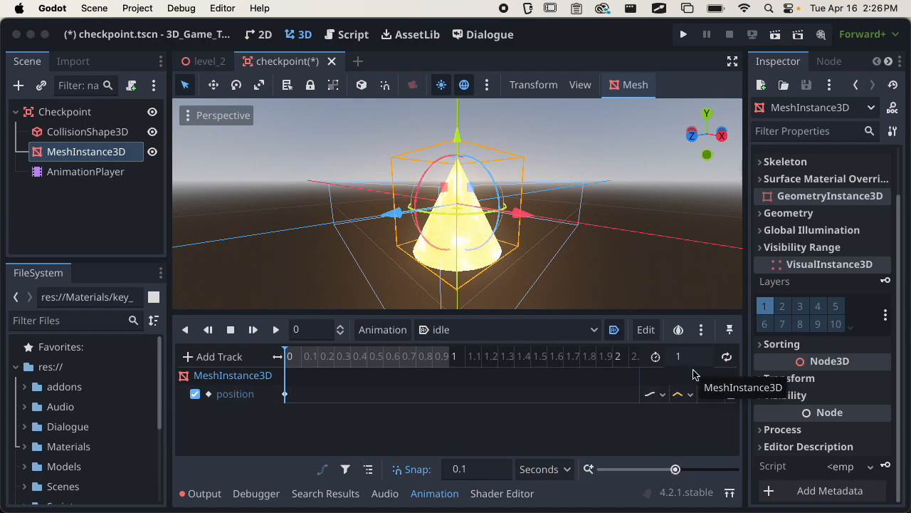
mouse_move(288, 359)
mouse_down()
mouse_move(305, 357)
mouse_move(288, 365)
mouse_up()
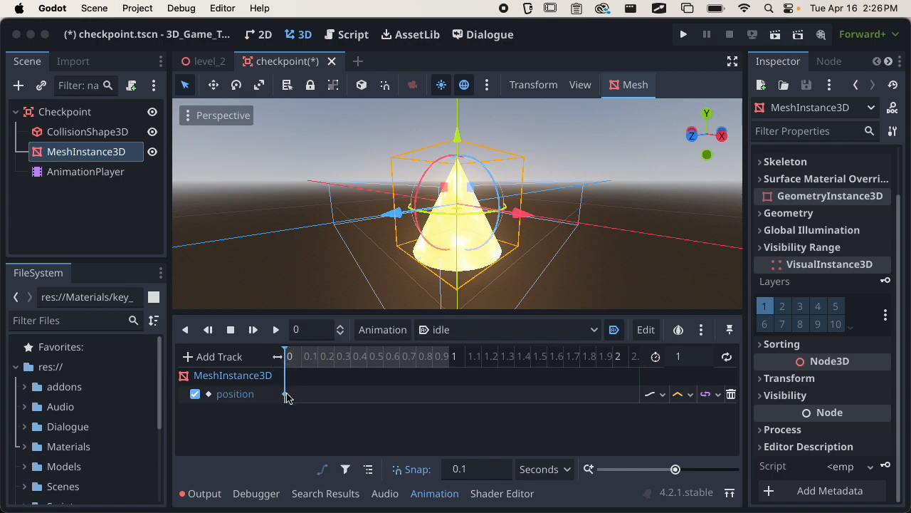
Duplicate the time-0 position key to 1 second.
click(284, 394)
right_click(285, 394)
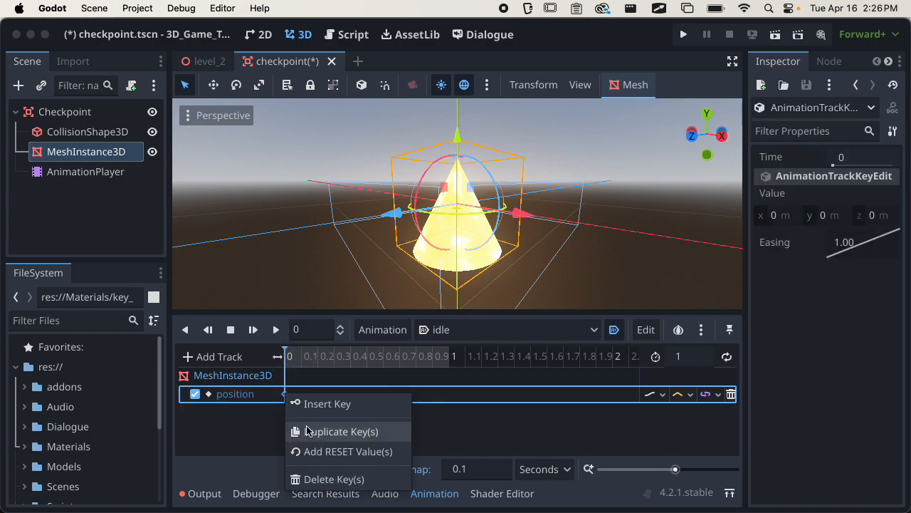
click(296, 375)
drag(287, 359, 450, 366)
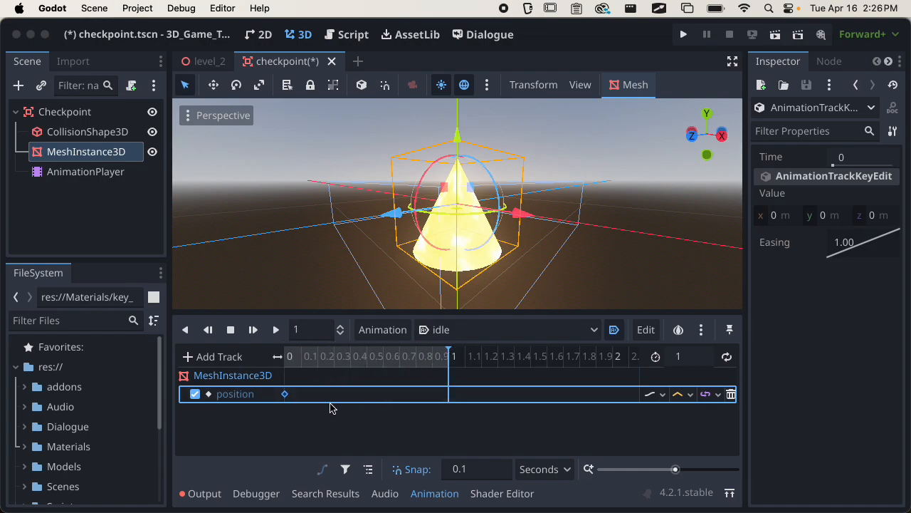
right_click(287, 397)
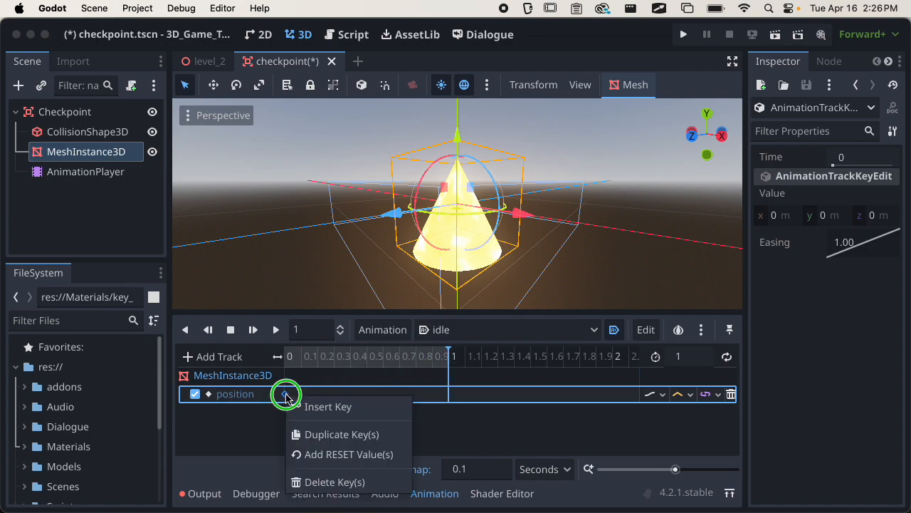
click(308, 434)
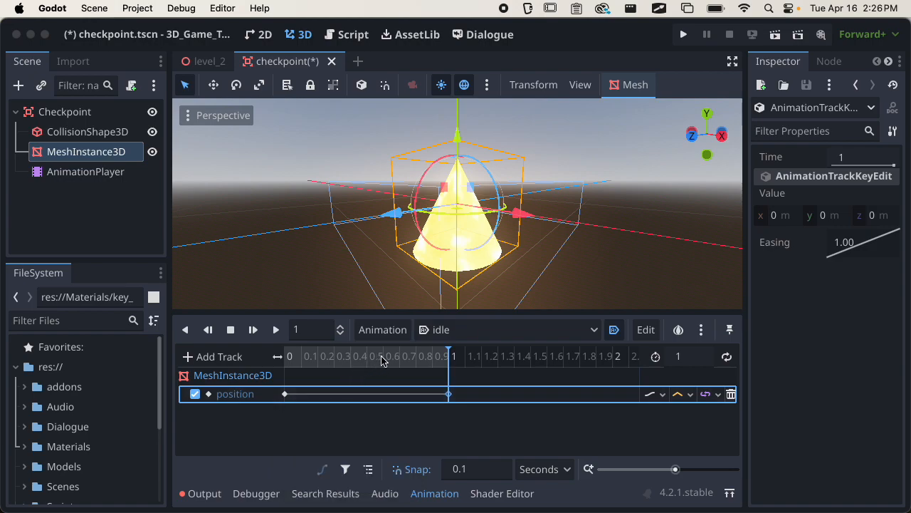
At 0.5 s, raise the cone along Y and insert a position key.
drag(313, 360, 441, 395)
drag(445, 365, 371, 375)
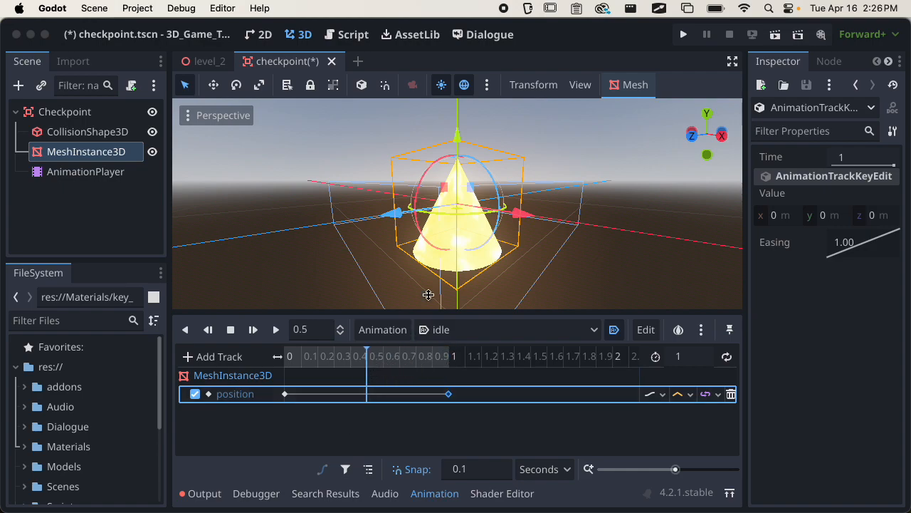
drag(457, 136, 463, 86)
scroll(396, 167, down, 3)
middle_drag(397, 167, 383, 218)
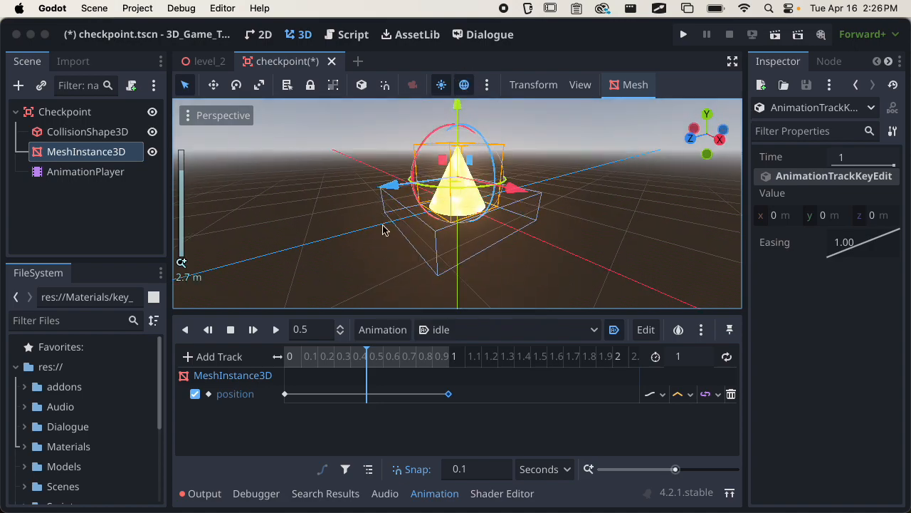
right_click(371, 396)
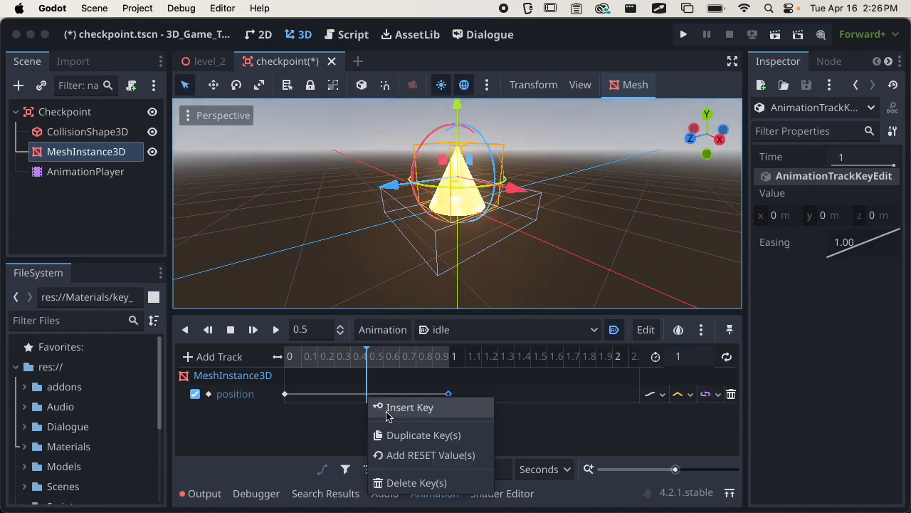
click(389, 409)
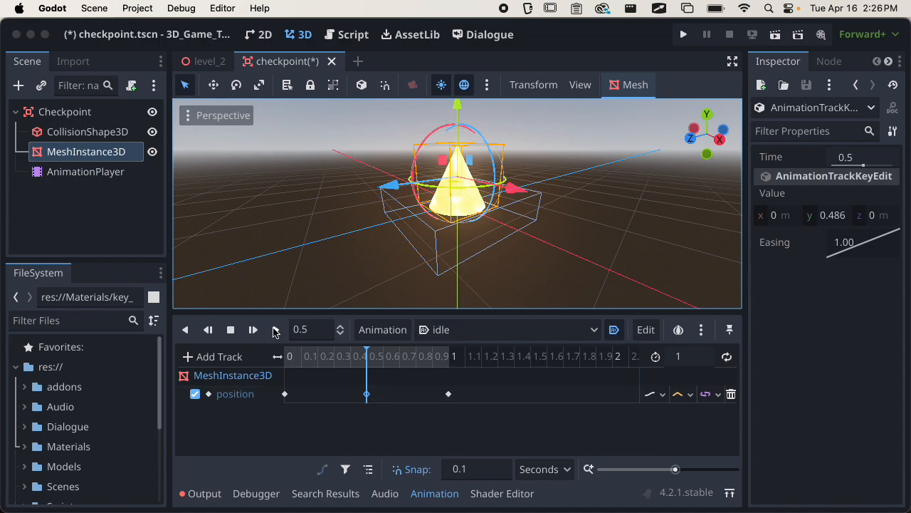
Preview the animation and undo the raised-height key edit.
click(275, 331)
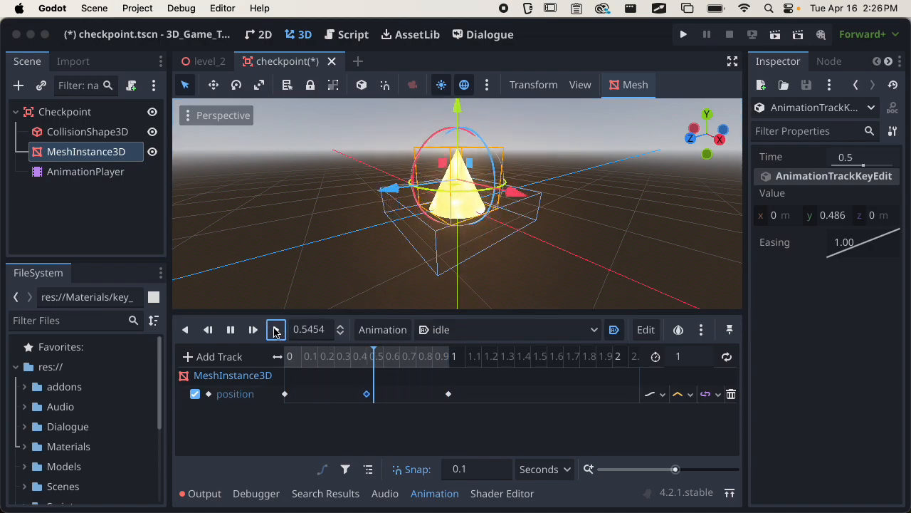
click(276, 330)
scroll(388, 232, up, 1)
middle_drag(389, 232, 283, 213)
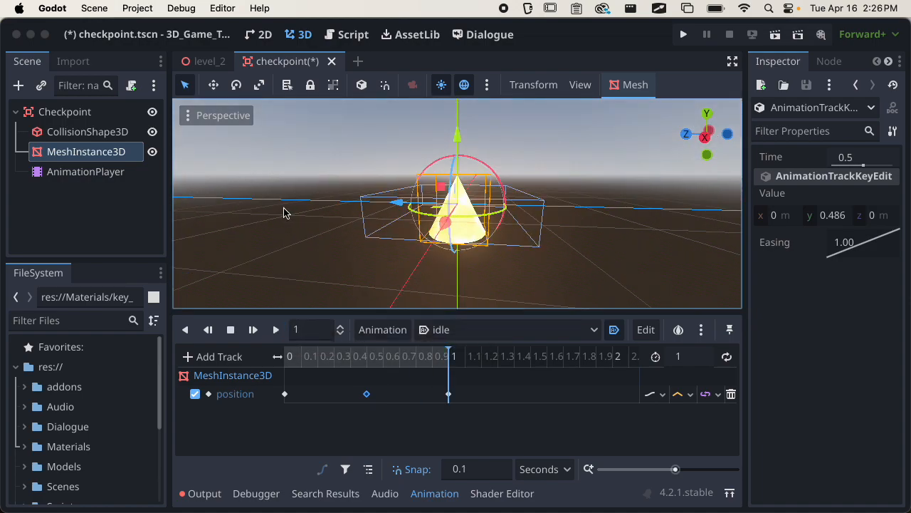
mouse_move(367, 395)
mouse_down()
mouse_move(386, 398)
mouse_move(367, 396)
mouse_up()
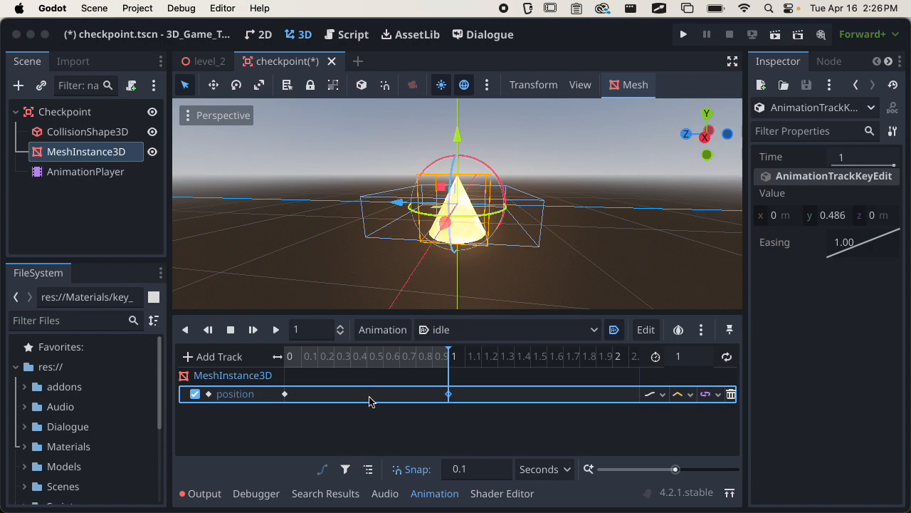
key(super+z)
key(super+shift+z)
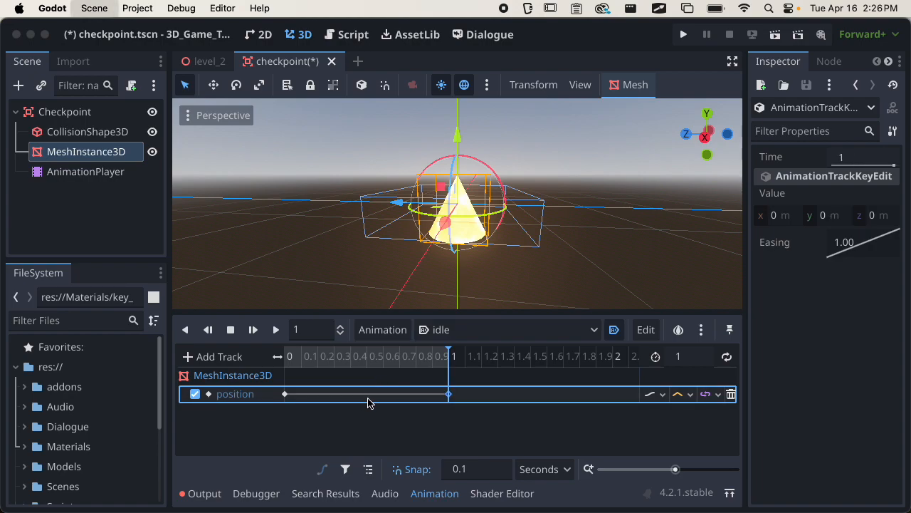
drag(375, 366, 383, 361)
key(super+z)
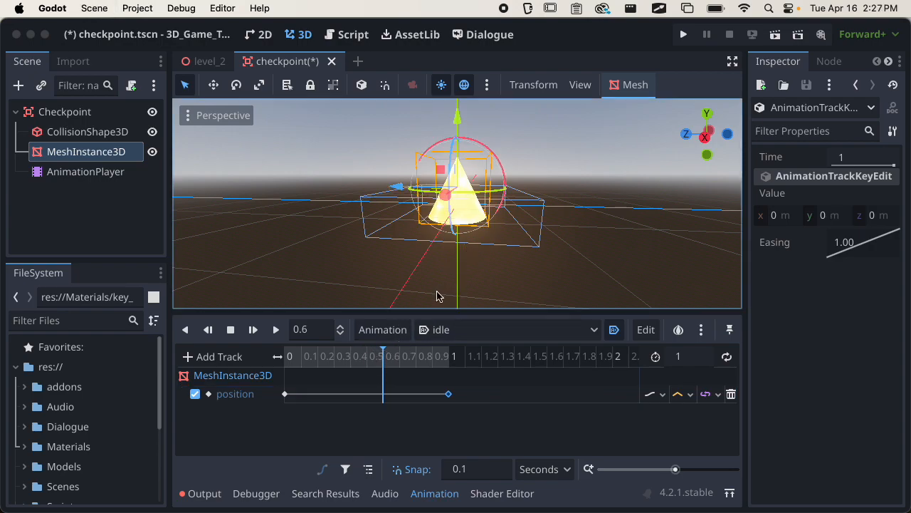
key(super+shift+z)
key(super+z)
click(372, 361)
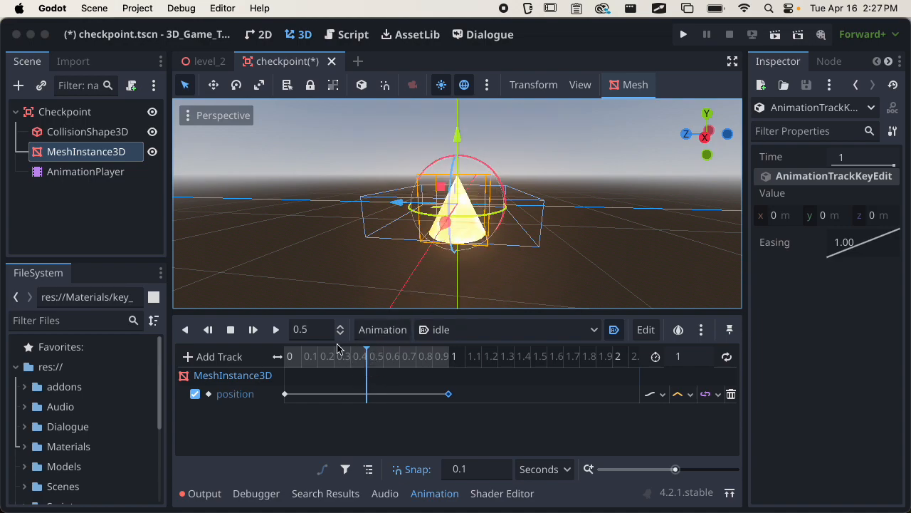
Re-key the cone raised to y 0.49 at 0.5 s, then enable looping.
click(277, 331)
click(367, 356)
drag(453, 154, 460, 114)
right_click(368, 404)
click(390, 407)
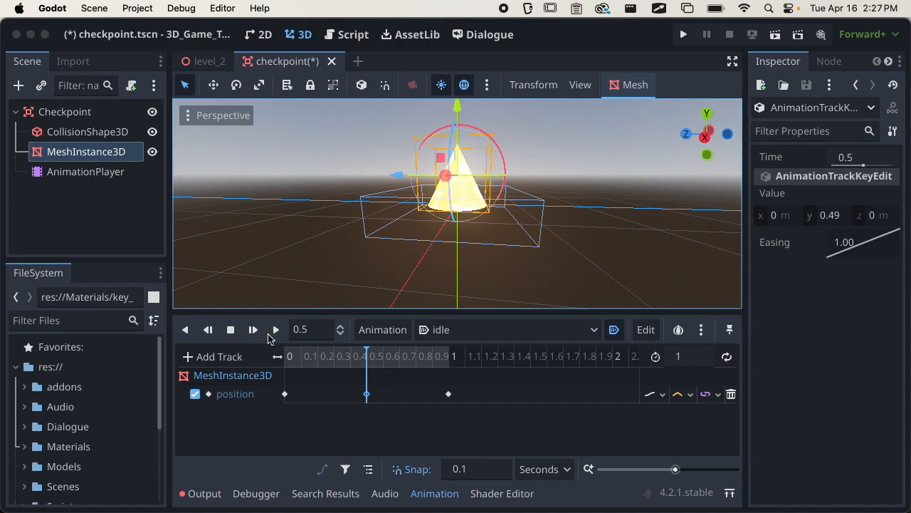
click(279, 328)
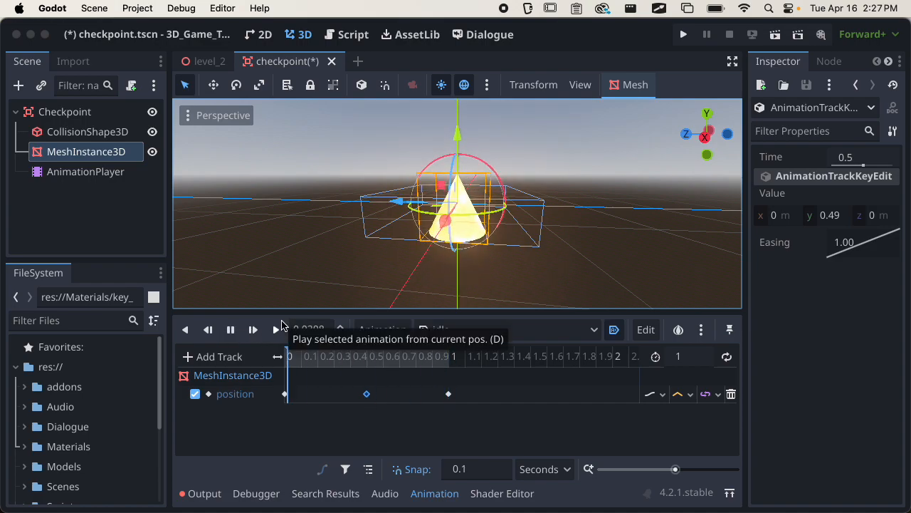
click(282, 325)
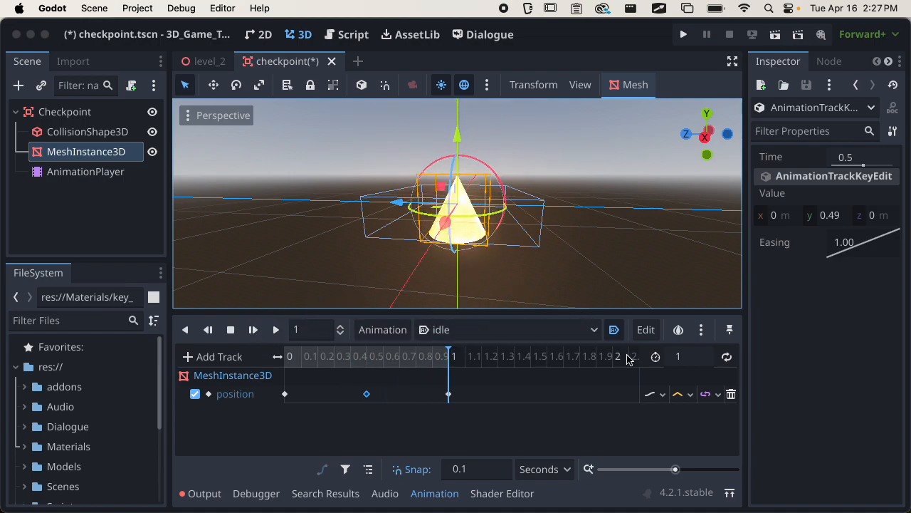
click(726, 358)
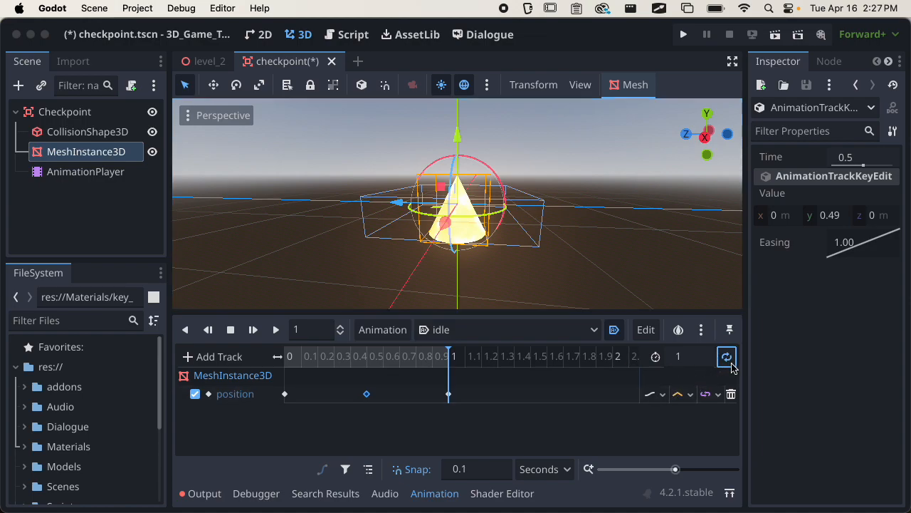
Lengthen idle to 2 s, move the keys to 1 s and 2 s, and save.
key(shift+d)
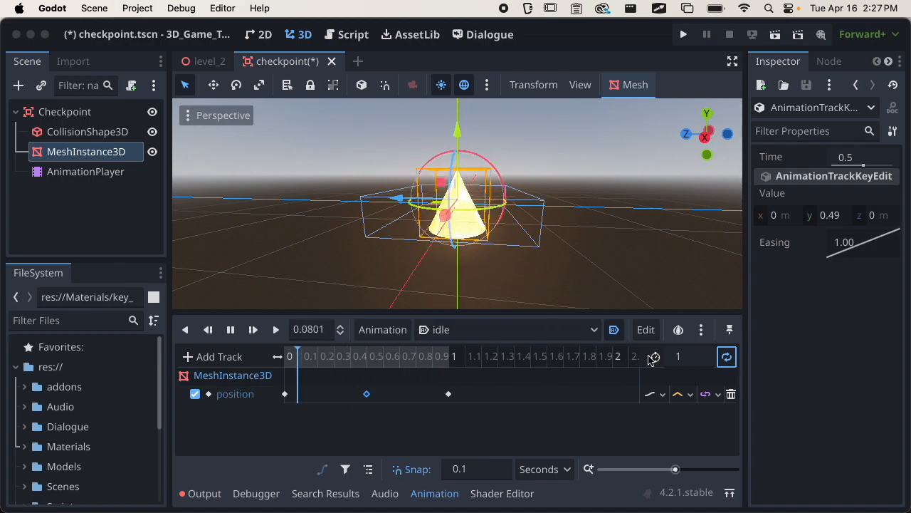
key(s)
click(689, 363)
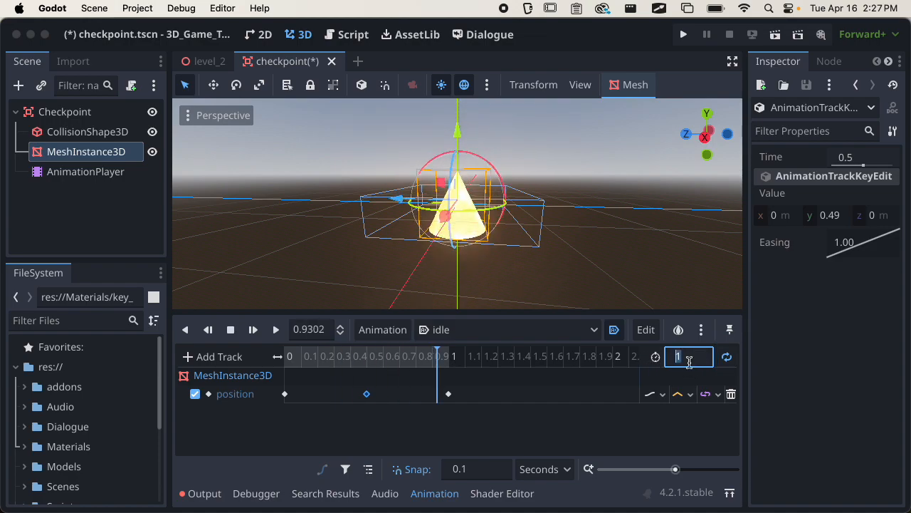
text(2)
key(Return)
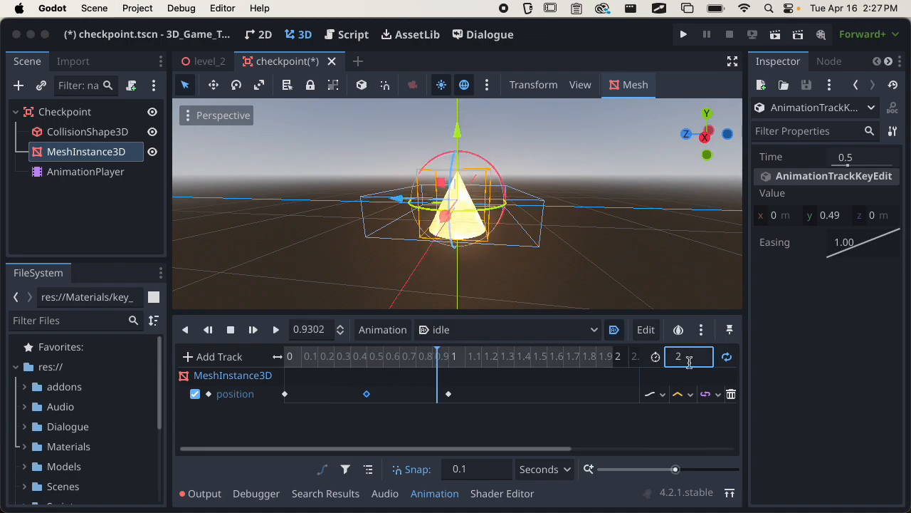
drag(450, 395, 612, 396)
drag(367, 394, 448, 394)
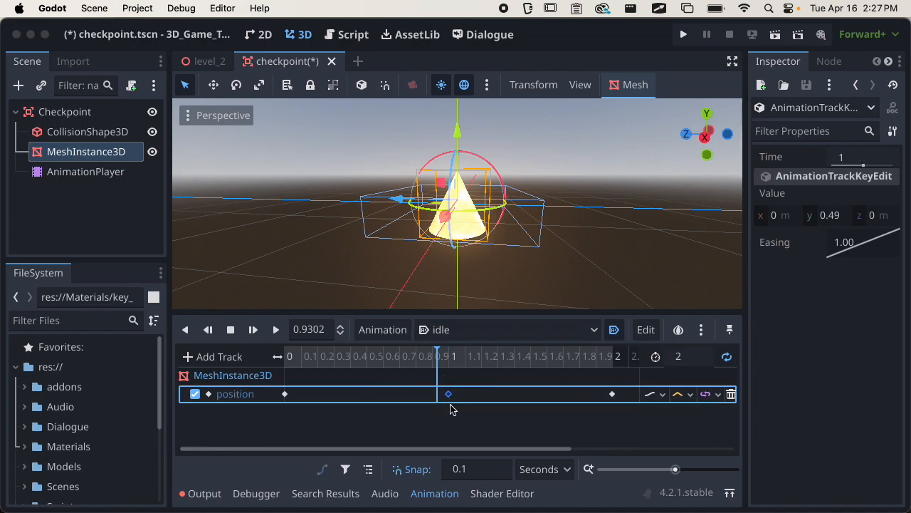
key(d)
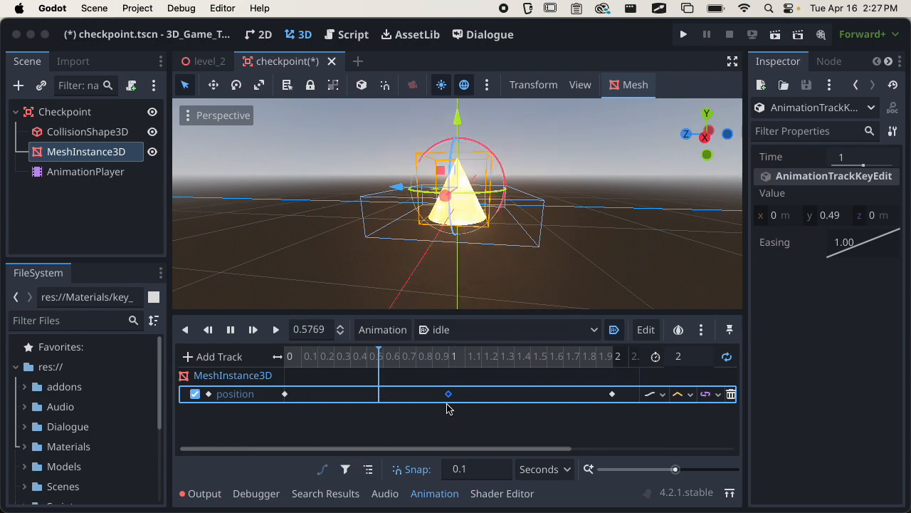
key(super+s)
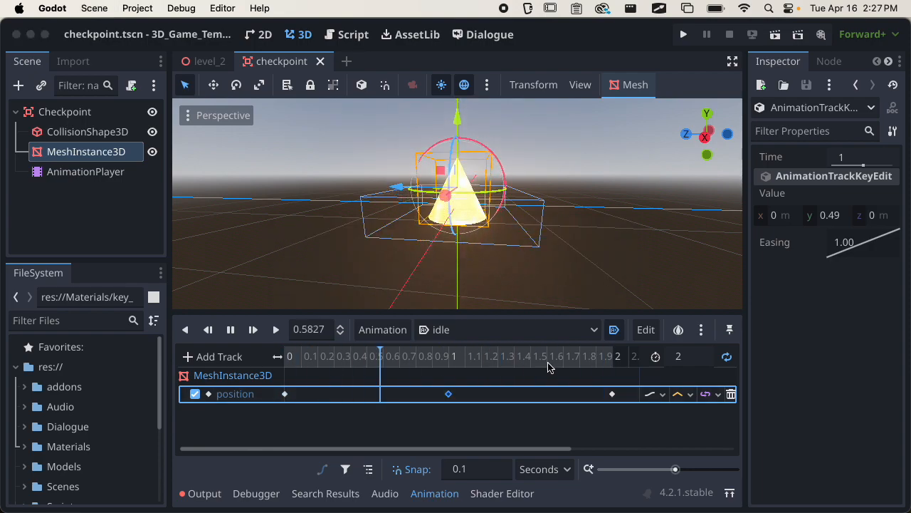
Show the AnimationPlayer's properties in a widened Inspector and briefly check Playback Options.
key(s)
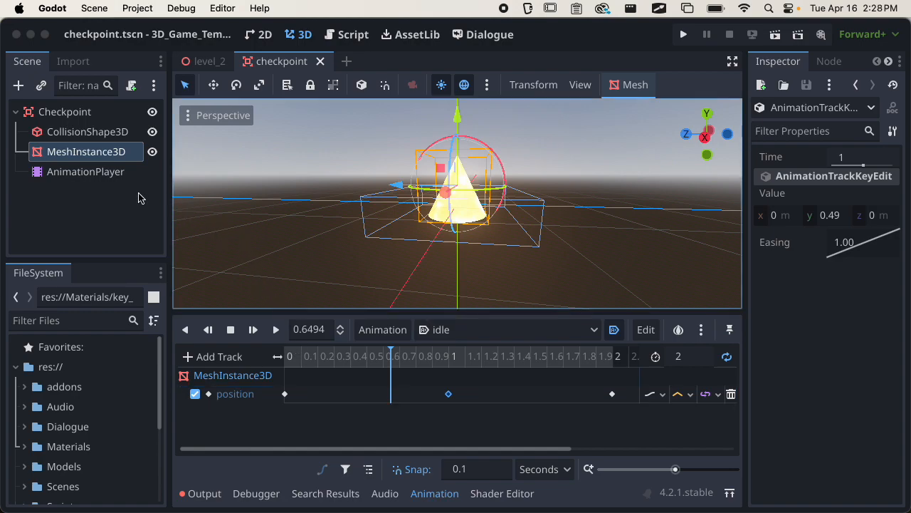
click(126, 176)
drag(745, 238, 616, 240)
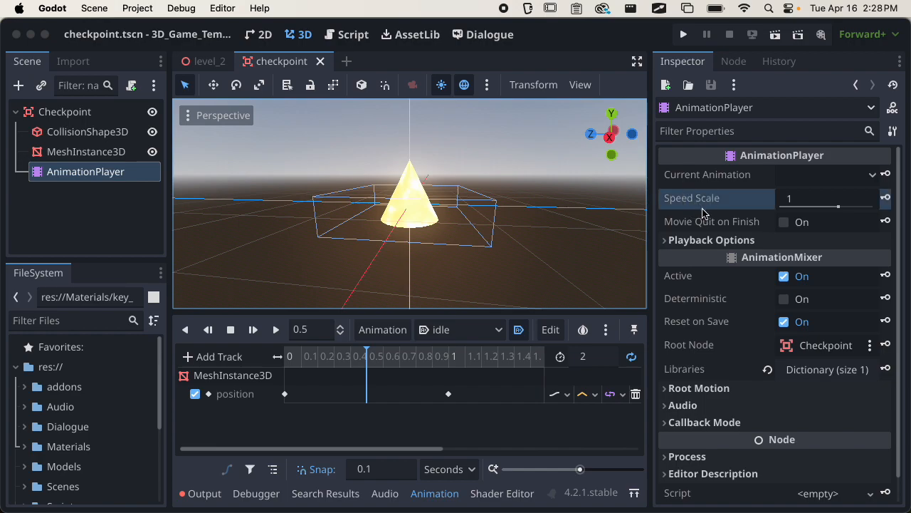
mouse_move(705, 216)
click(673, 241)
click(676, 242)
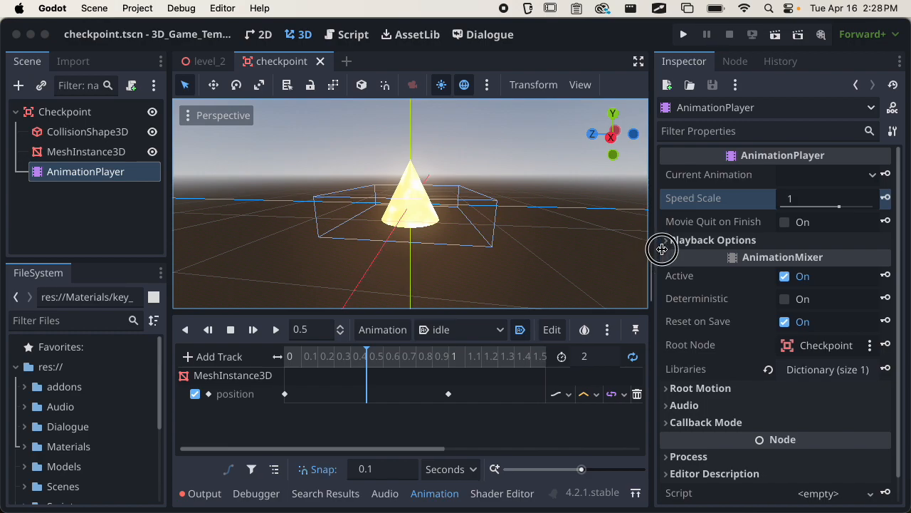
drag(650, 249, 738, 249)
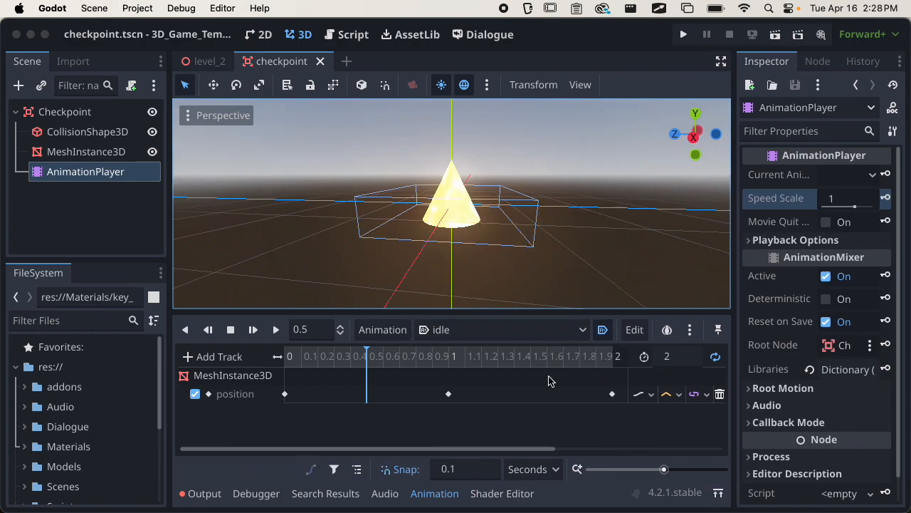
click(624, 429)
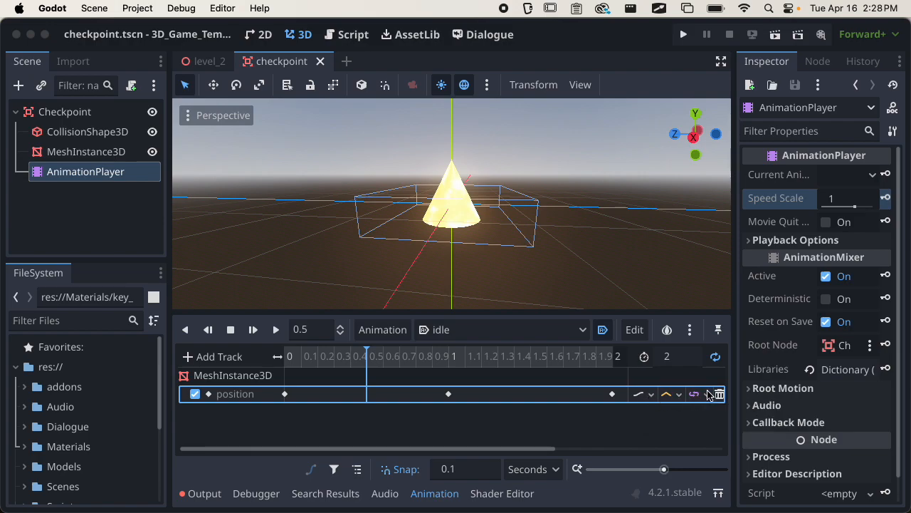
Switch the cone's position track to Discrete updates and preview the playback.
click(652, 396)
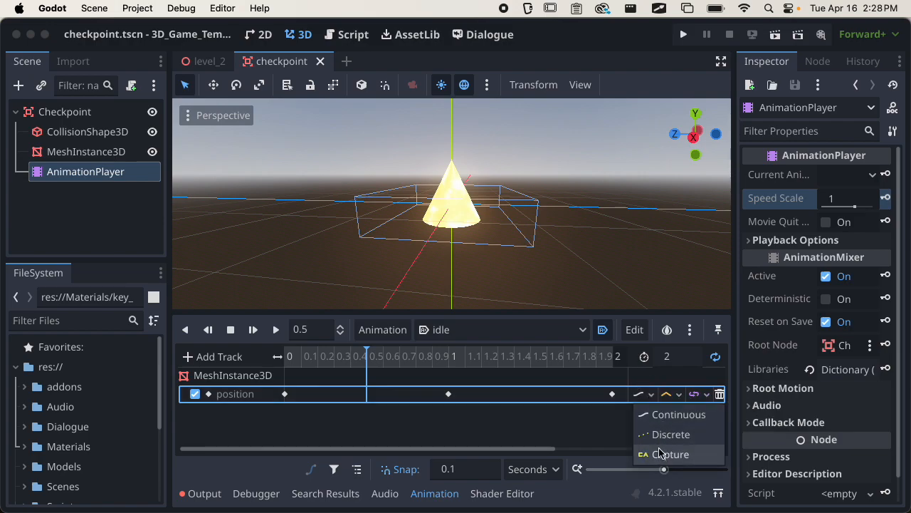
click(598, 420)
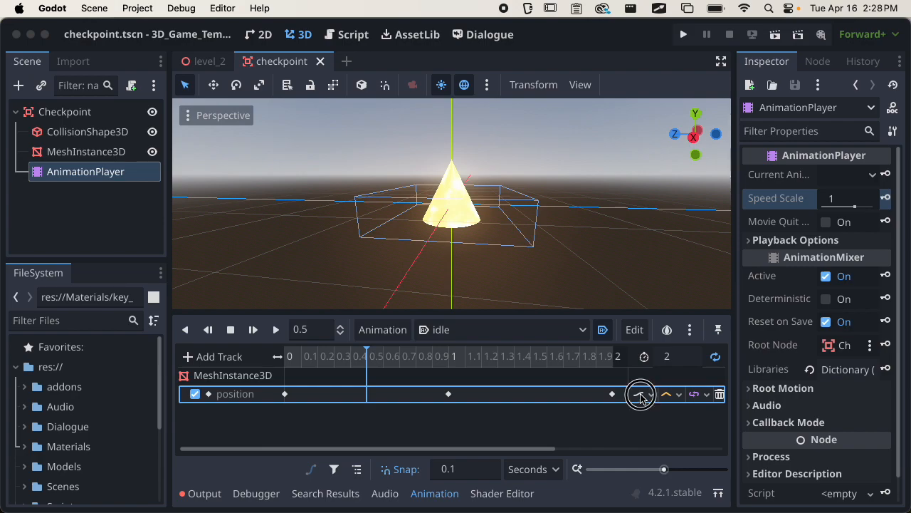
click(641, 396)
click(662, 434)
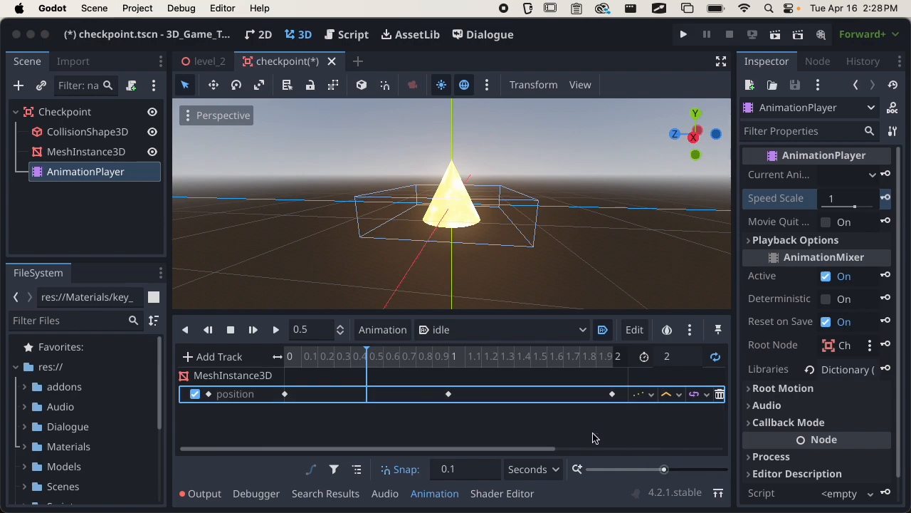
key(d)
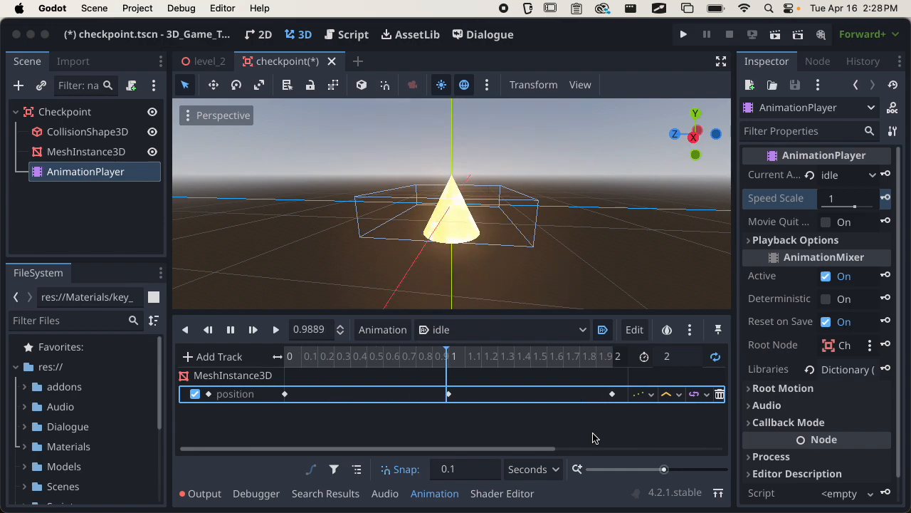
key(s)
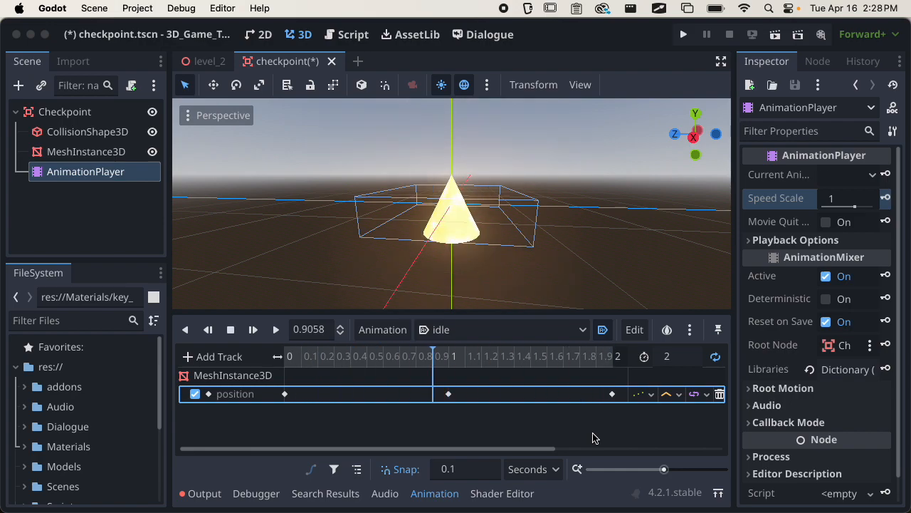
Restore Continuous updates, set the position interpolation to Nearest, and preview it.
click(645, 395)
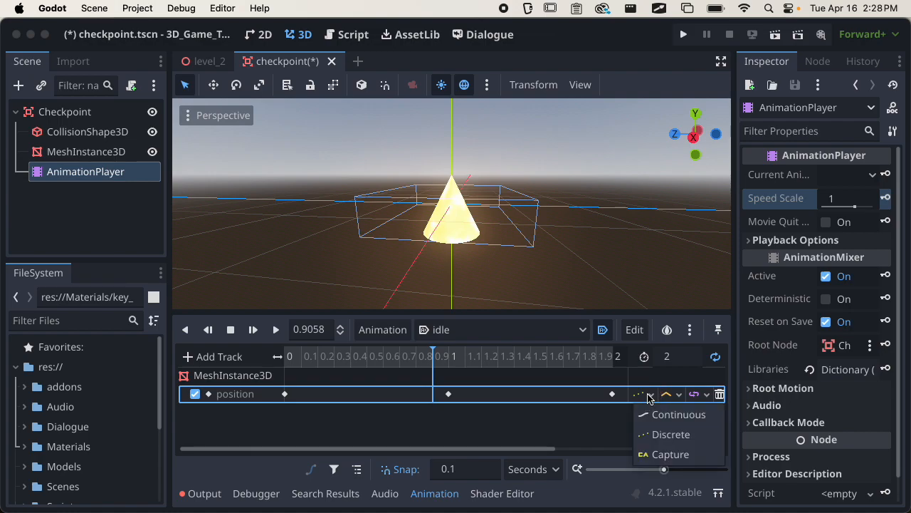
click(650, 412)
click(679, 397)
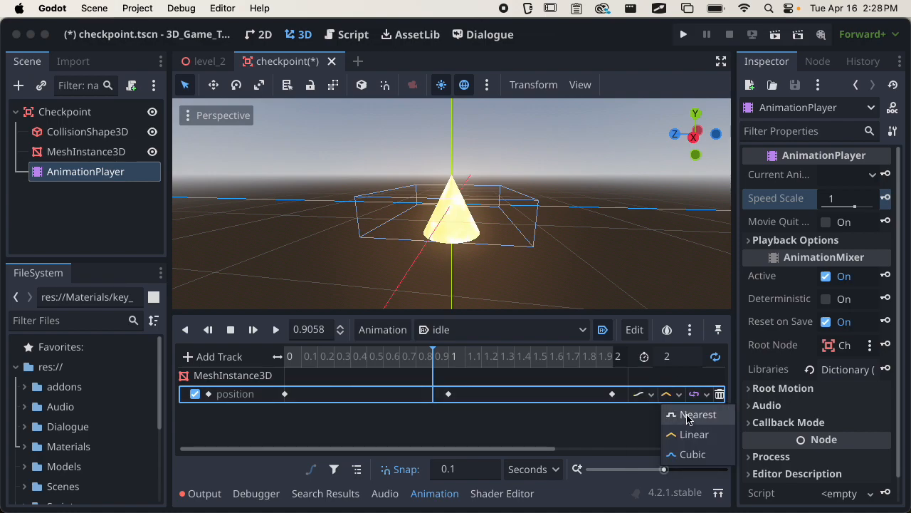
click(688, 416)
key(d)
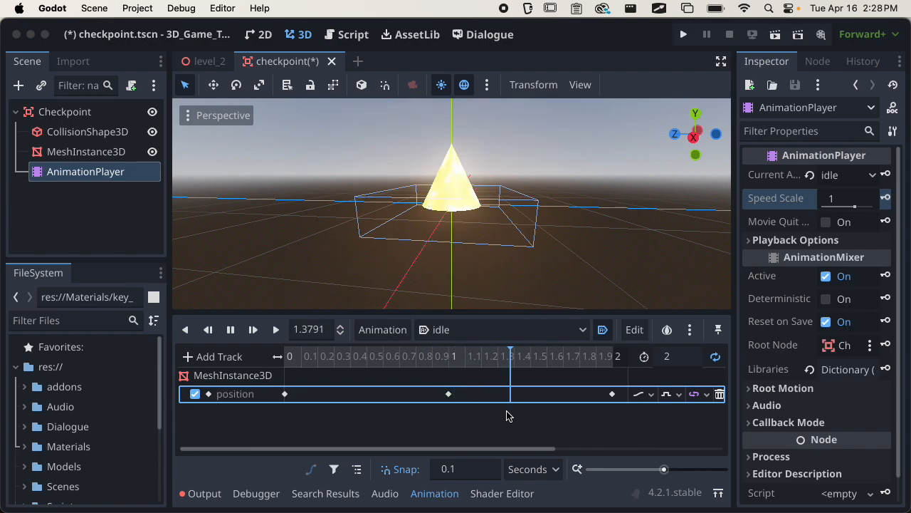
key(s)
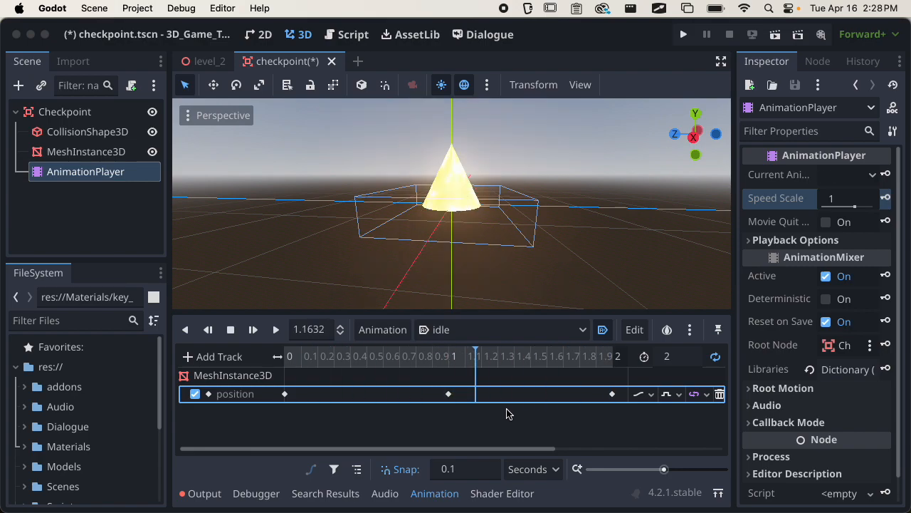
Try Linear interpolation, then settle on Cubic and play the animation.
click(669, 398)
click(692, 432)
key(d)
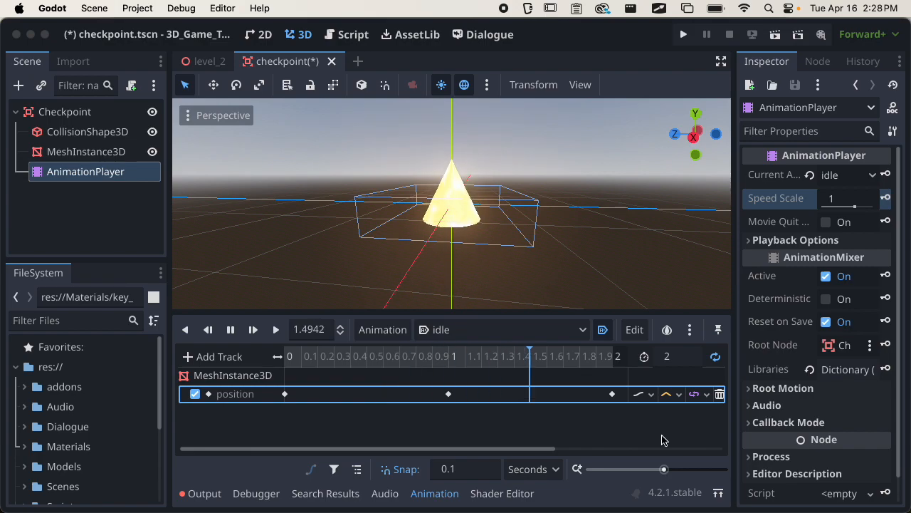
key(s)
click(670, 393)
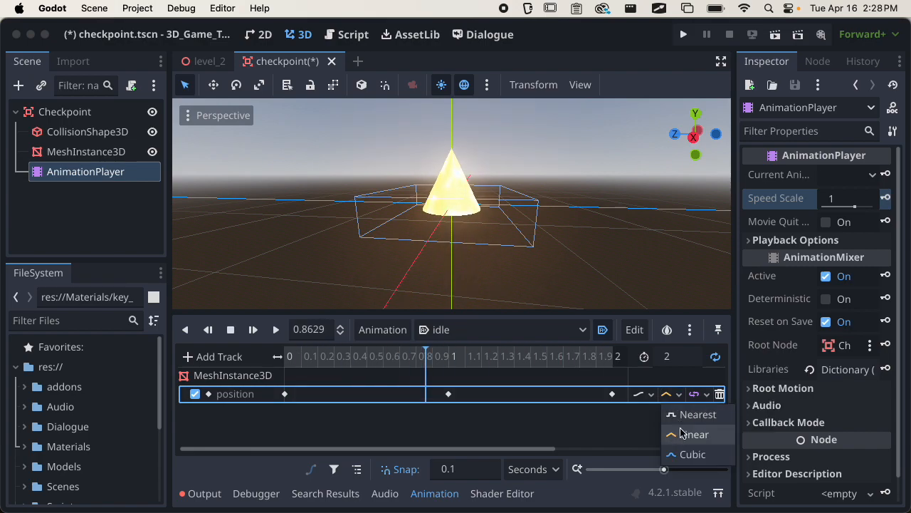
click(691, 454)
key(d)
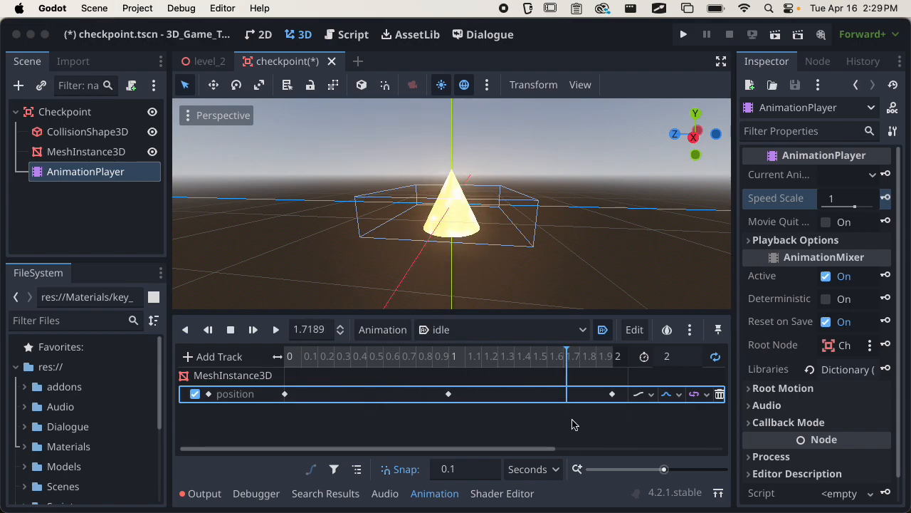
Dismiss the track type list, resize the timeline panel, and preview the idle animation.
click(218, 356)
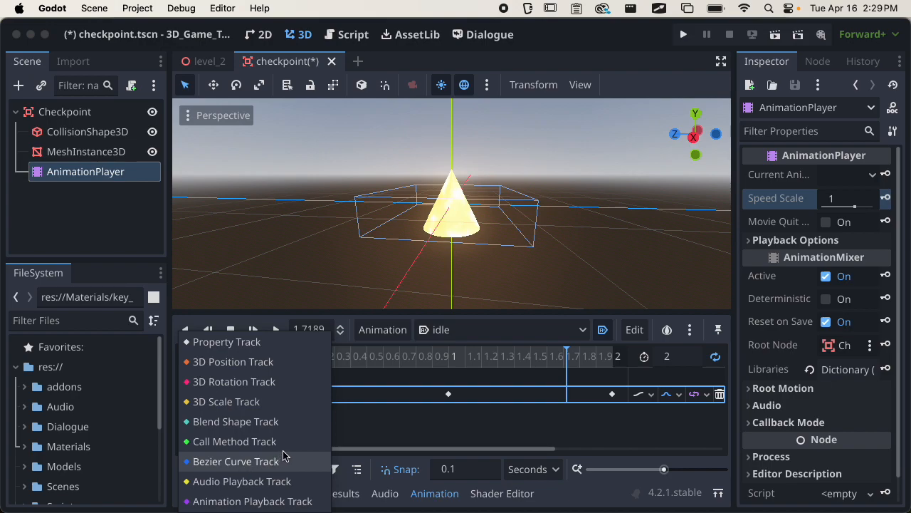
click(360, 430)
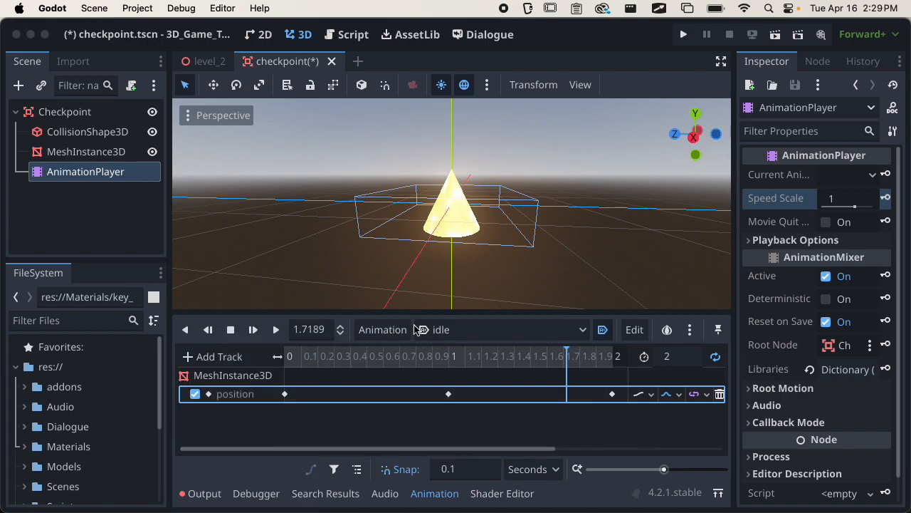
drag(415, 311, 411, 261)
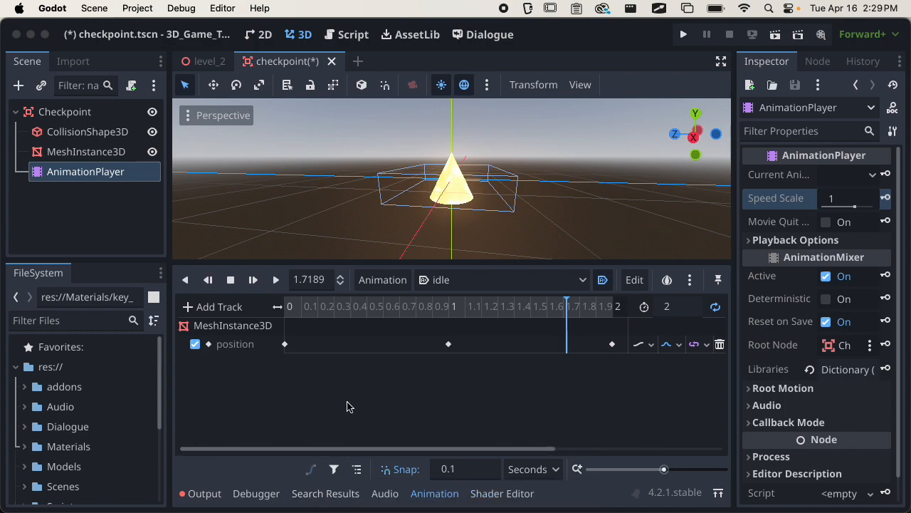
drag(459, 262, 460, 328)
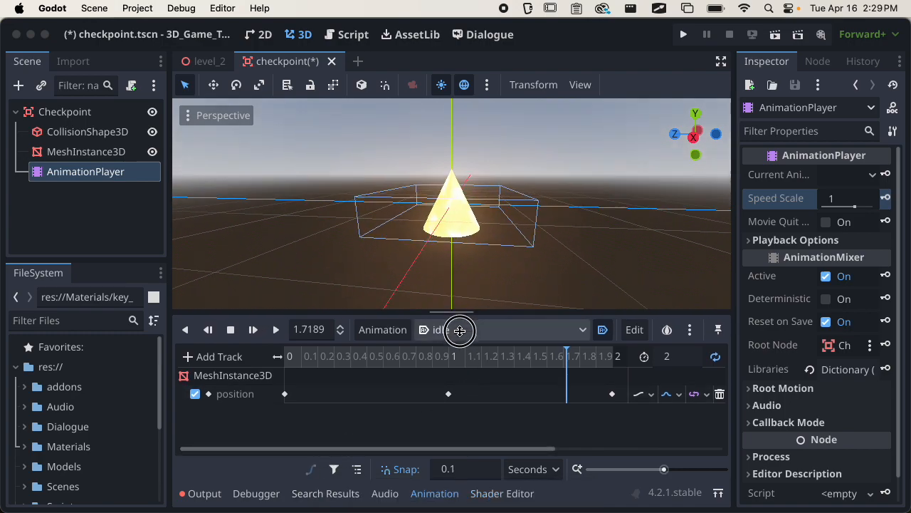
key(d)
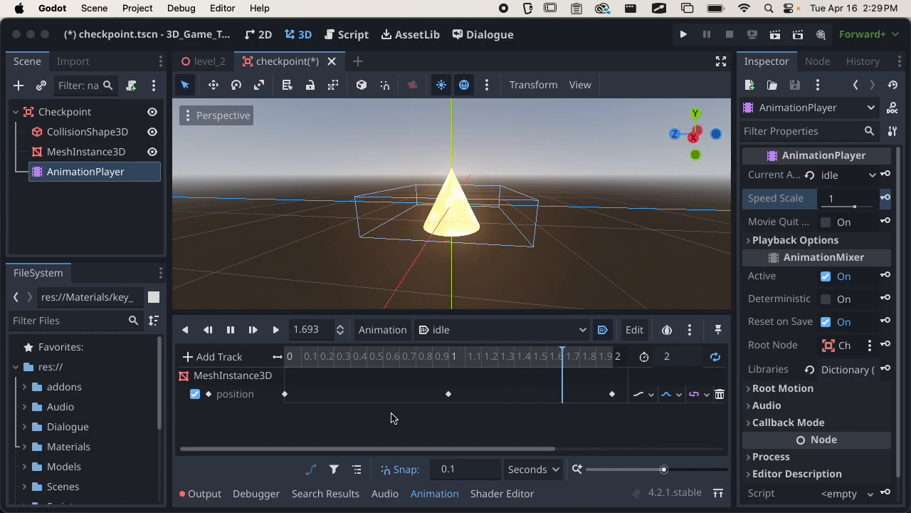
key(s)
Save the checkpoint scene, return the playhead to 0, and reselect the AnimationPlayer.
key(super+s)
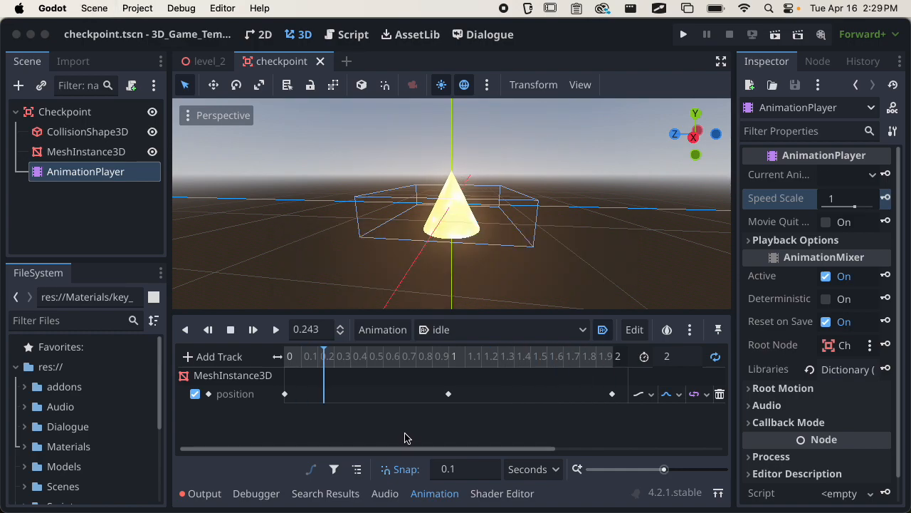
drag(322, 356, 285, 356)
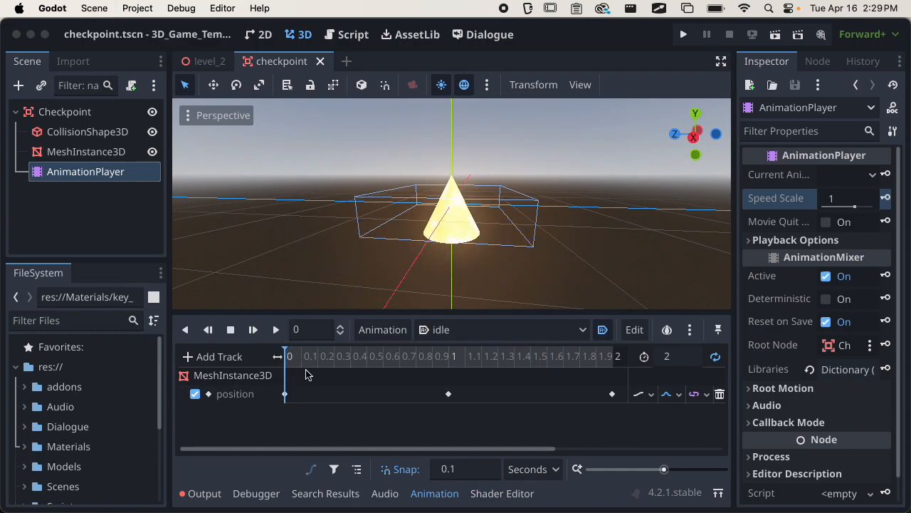
key(super+d)
key(super+z)
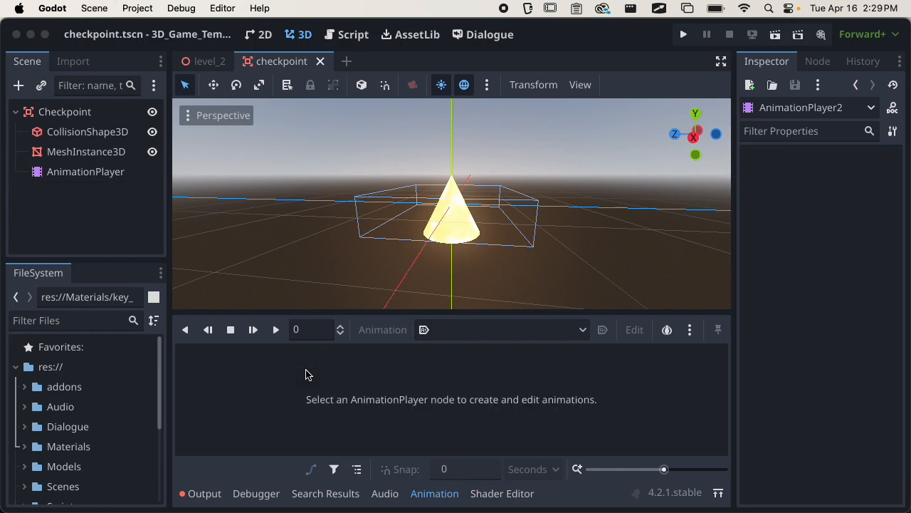
click(114, 175)
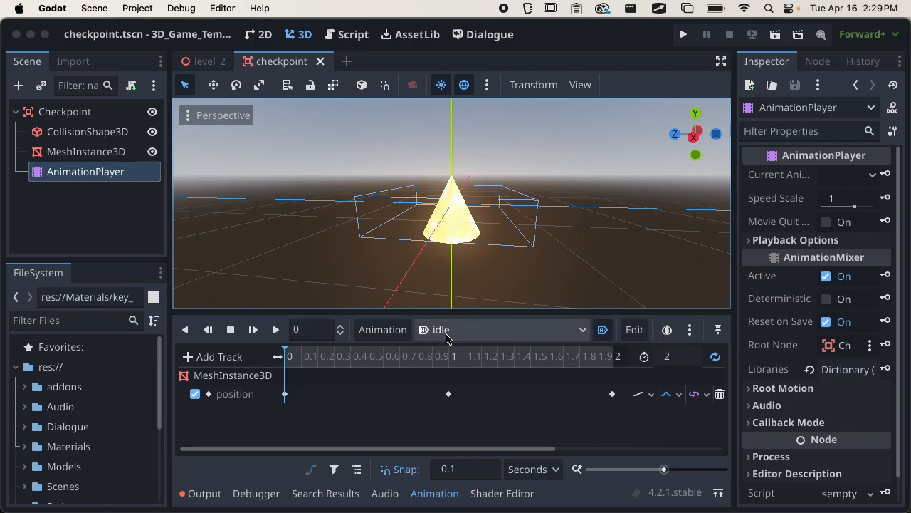
Create a new animation named 'activated' on the AnimationPlayer and save the scene.
click(391, 332)
click(388, 350)
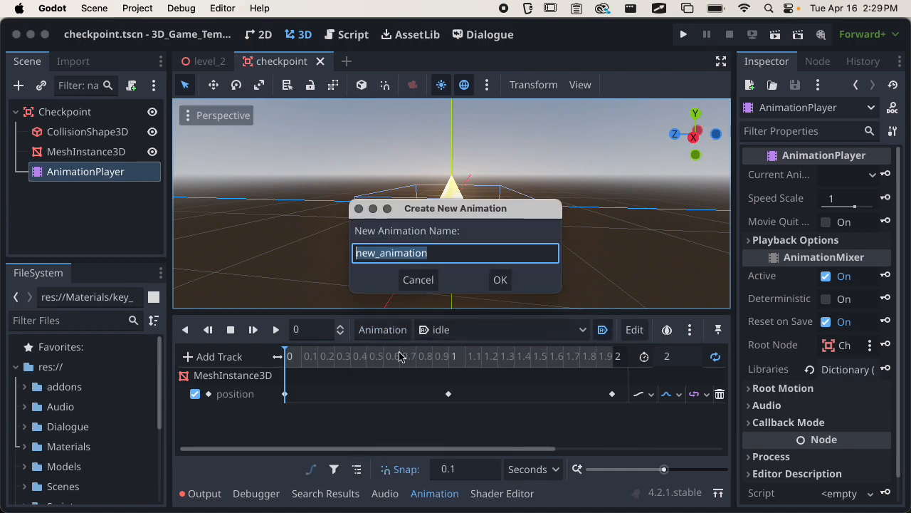
text(acti)
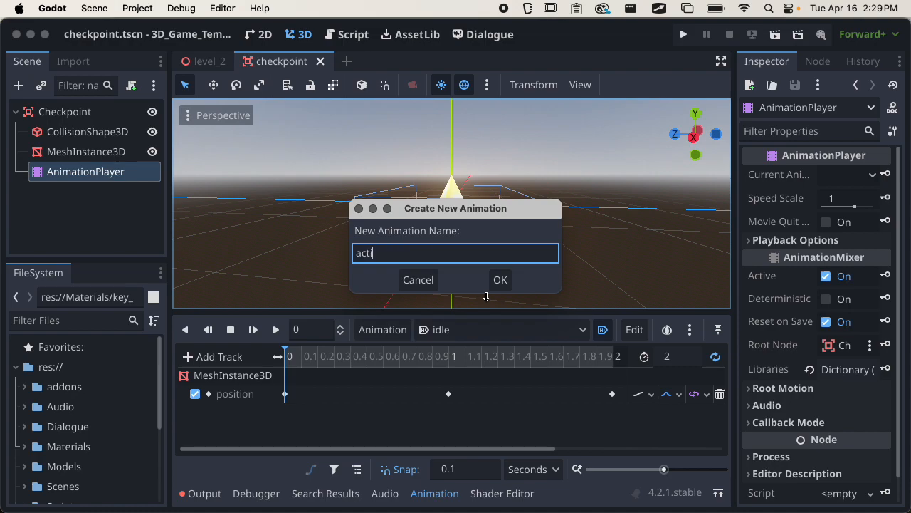
text(vated)
key(Return)
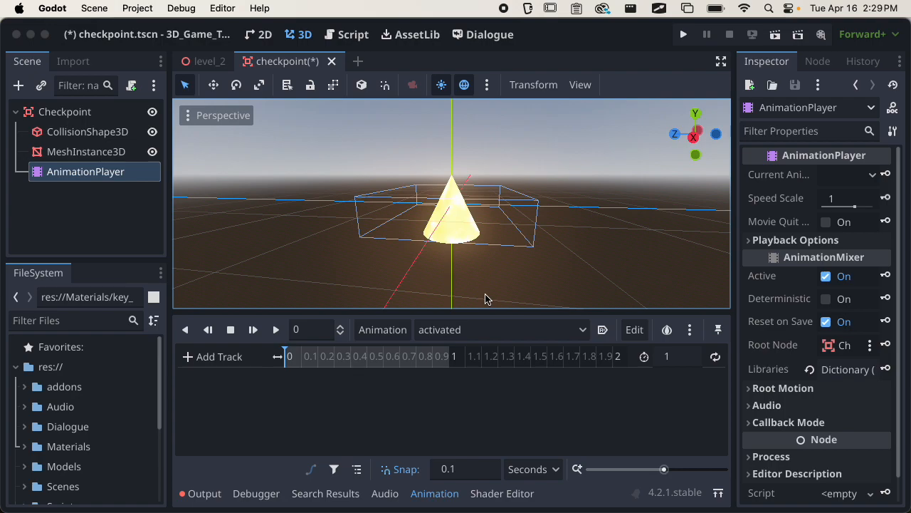
key(super+s)
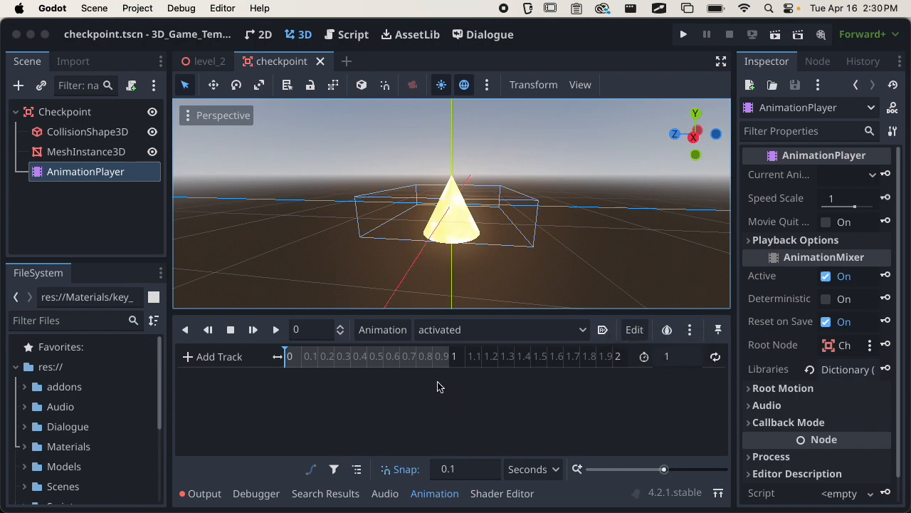
Add a property track animating MeshInstance3D's rotation to the activated animation.
click(227, 361)
click(239, 361)
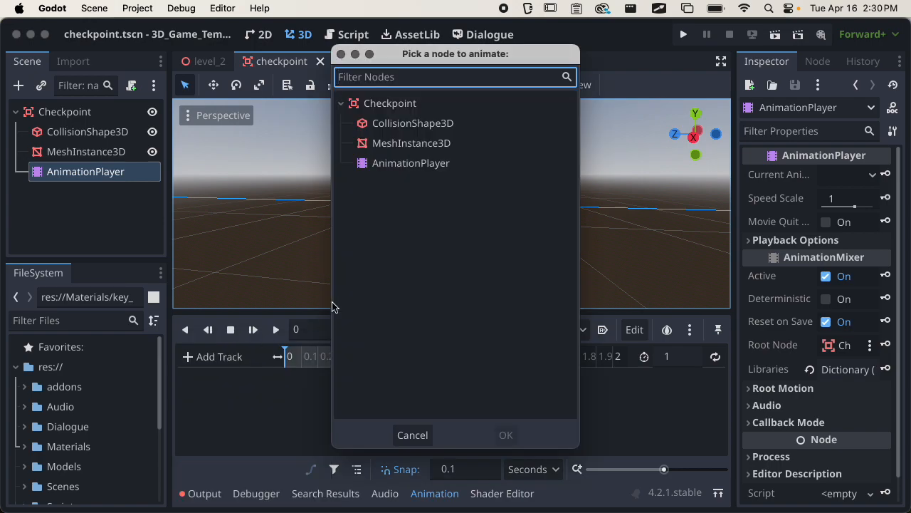
click(398, 143)
click(506, 435)
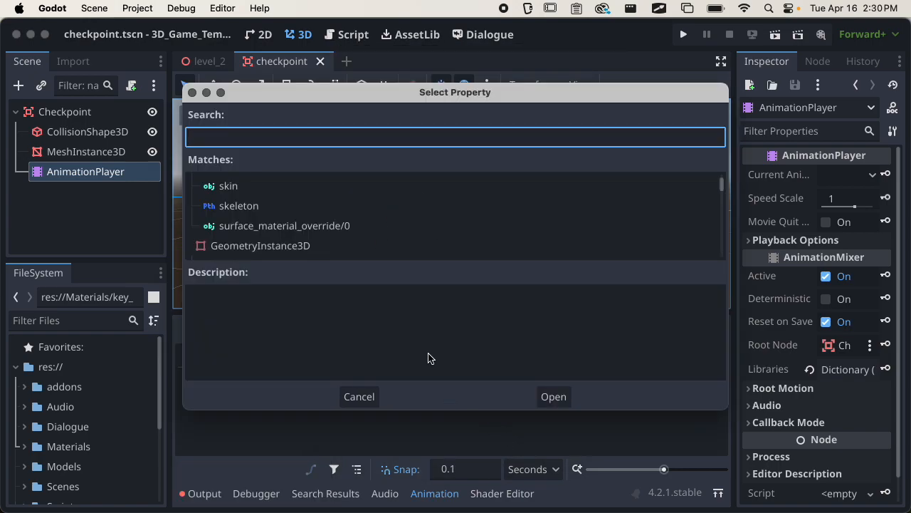
text(rotation)
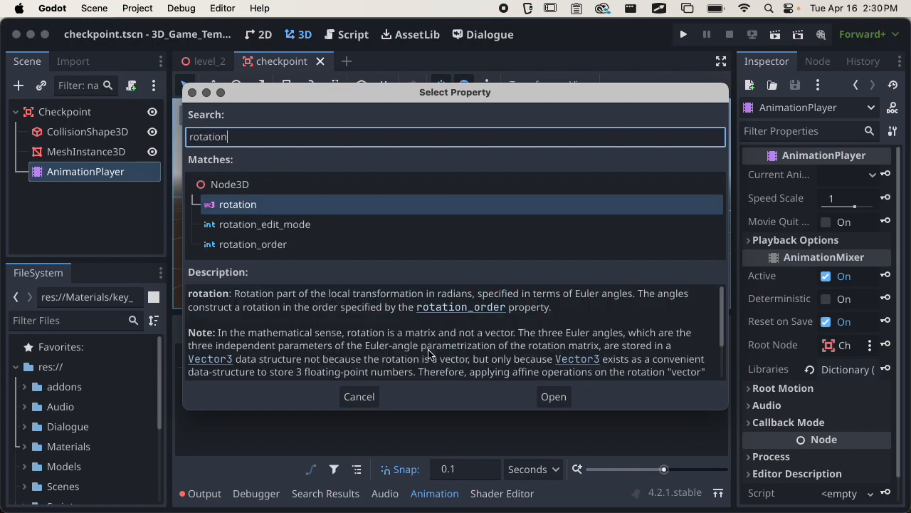
click(275, 206)
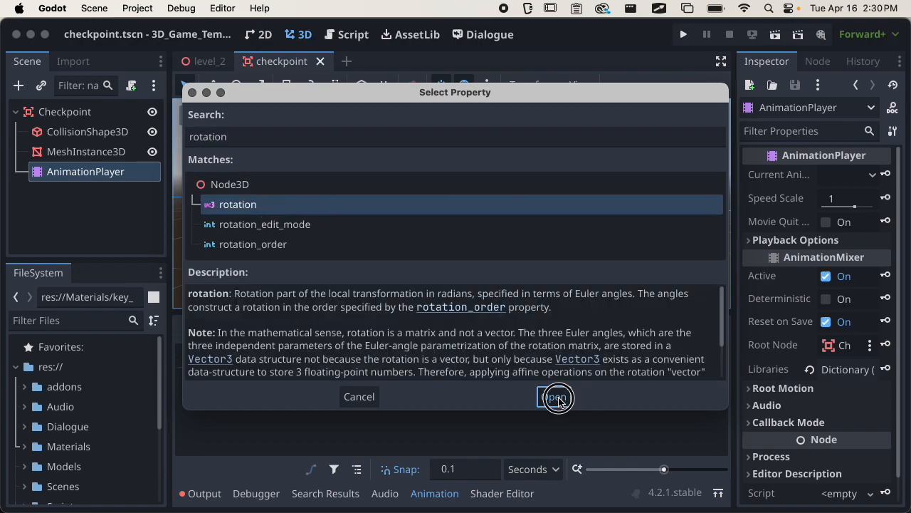
click(552, 397)
middle_drag(470, 246, 520, 238)
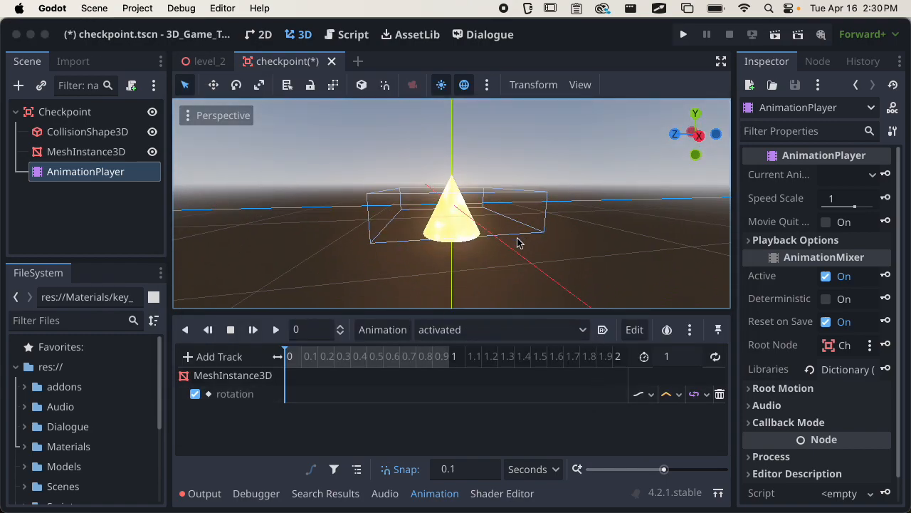
Key the cone's rotation at 0 s, then move to 1 s and spin the cone about Y.
right_click(287, 400)
click(302, 403)
drag(291, 354, 451, 374)
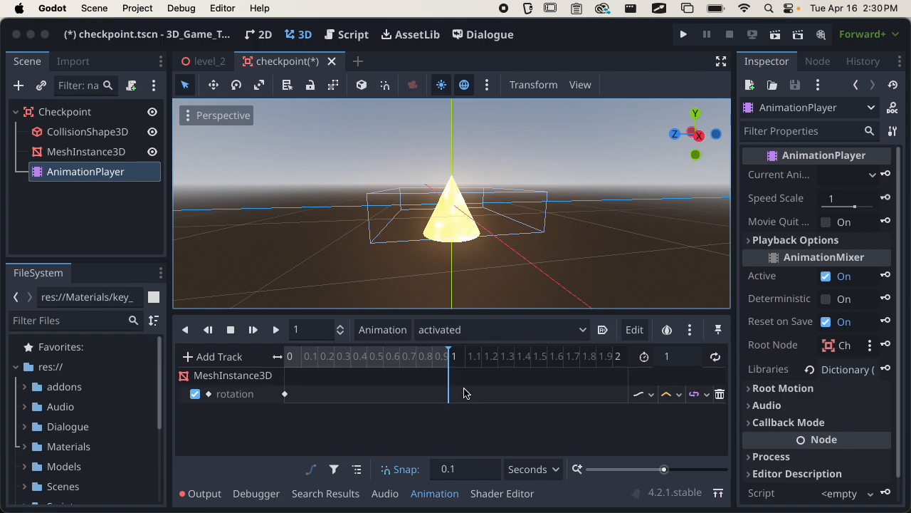
scroll(494, 245, up, 3)
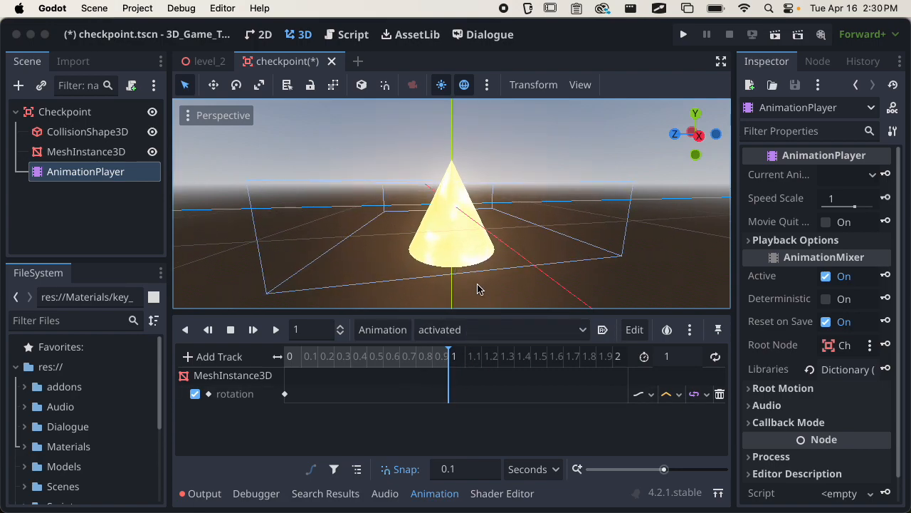
click(132, 152)
middle_drag(440, 249, 466, 235)
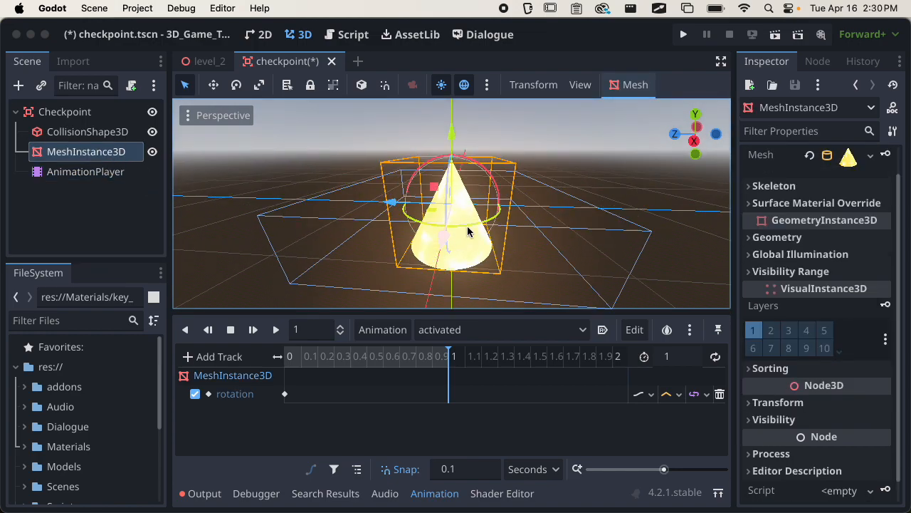
drag(491, 222, 392, 235)
drag(488, 227, 405, 239)
Insert the 1 s rotation key, set the track to Cubic interpolation, and preview the spin.
right_click(452, 397)
click(494, 404)
click(273, 329)
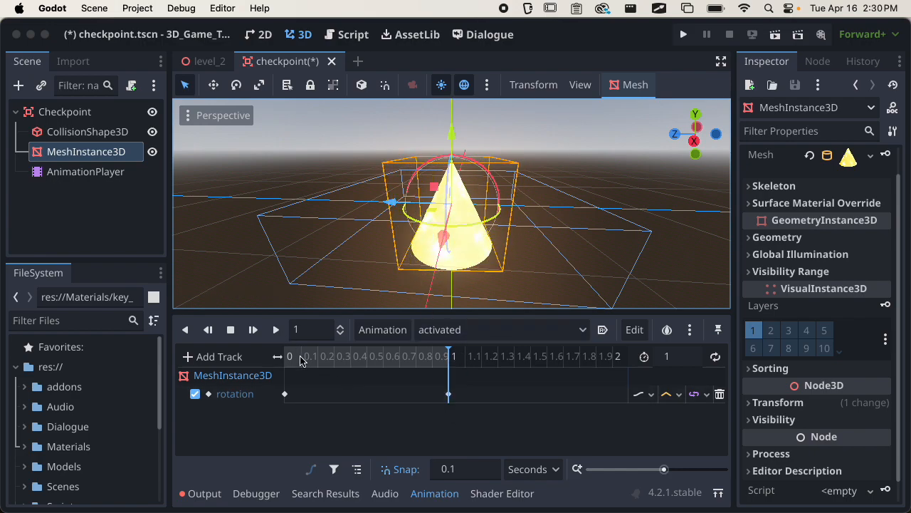
click(305, 360)
click(678, 394)
click(689, 452)
key(d)
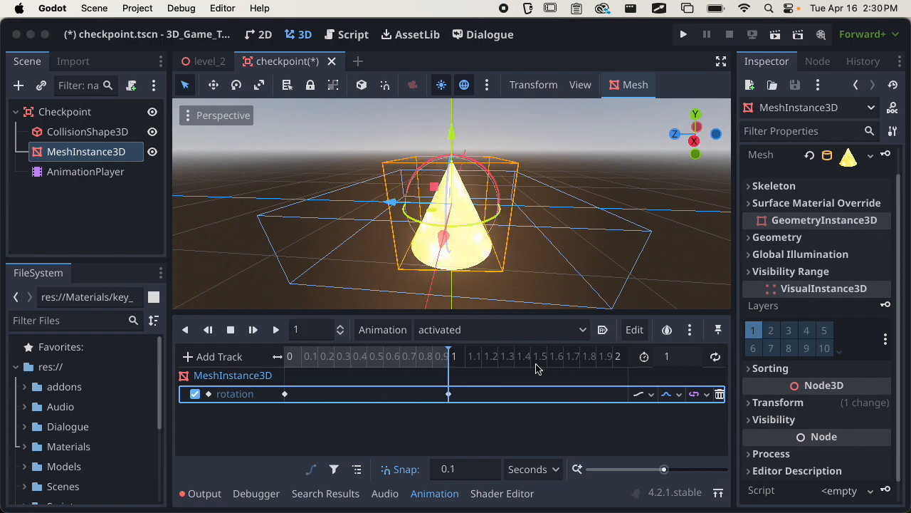
drag(735, 233, 693, 227)
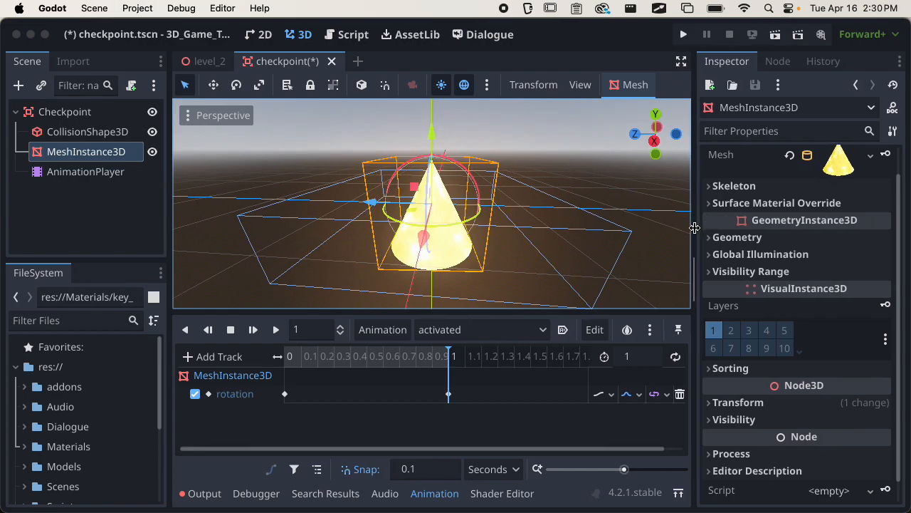
Set the 1 s key's Y rotation to 360 and its easing to 5.09, previewing the spin.
click(448, 394)
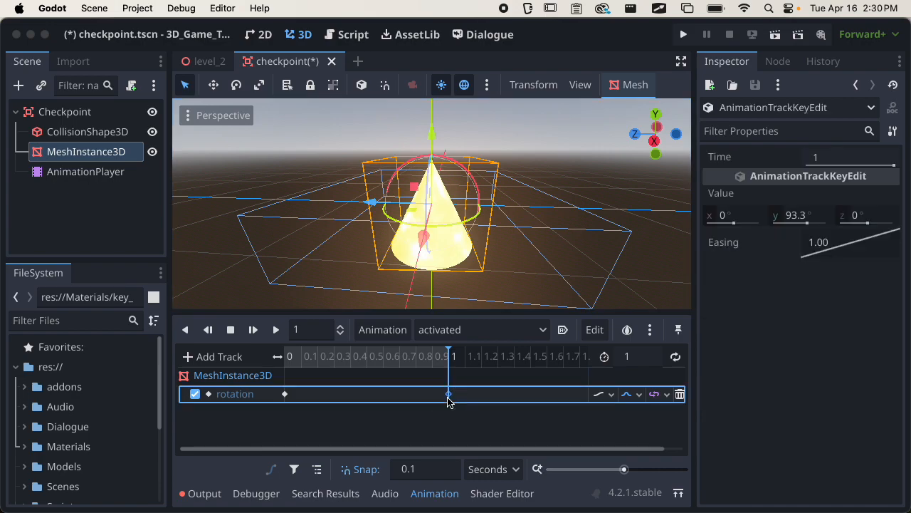
click(285, 395)
click(449, 393)
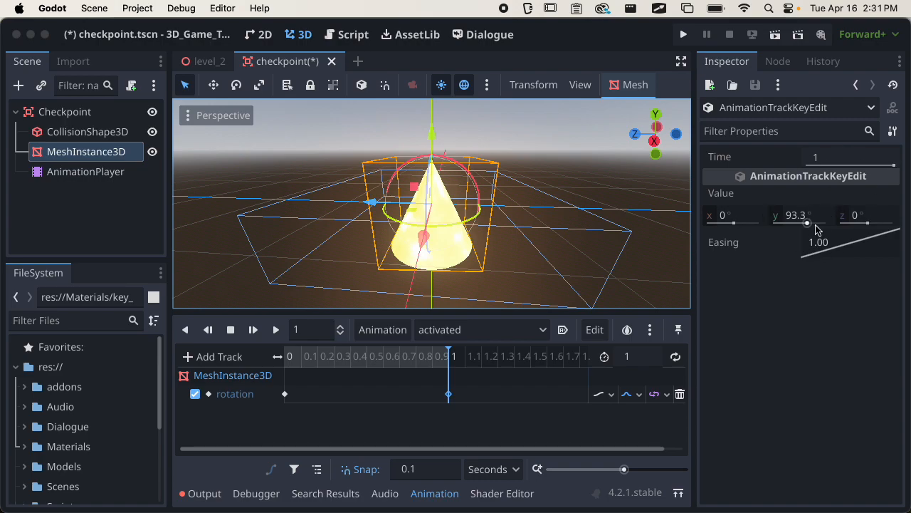
click(796, 218)
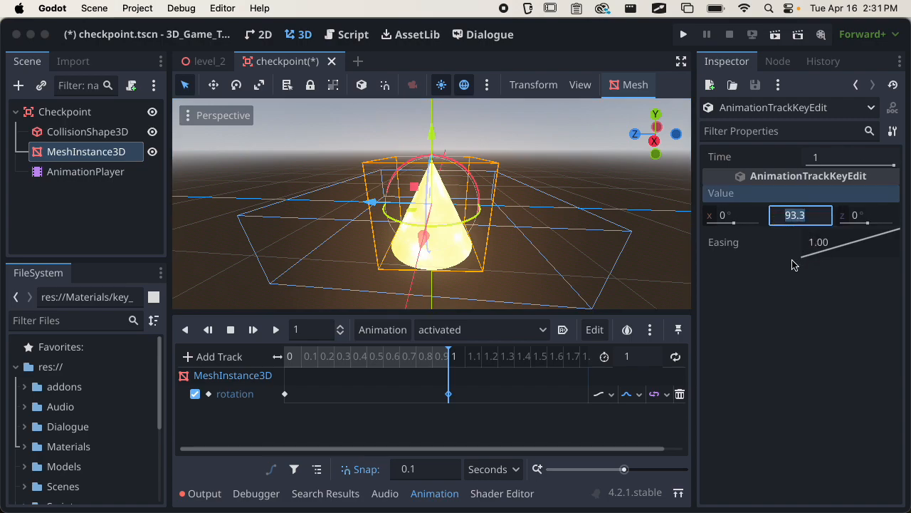
text(360)
key(Return)
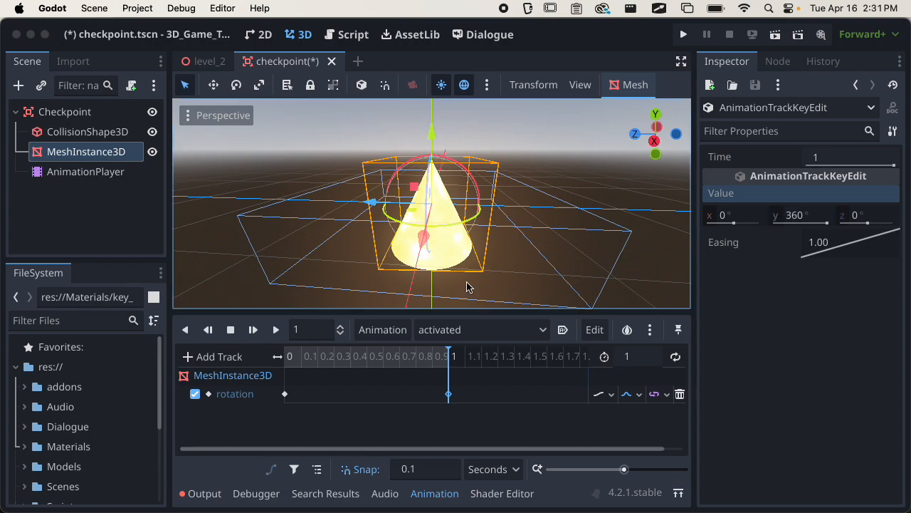
click(275, 330)
click(276, 329)
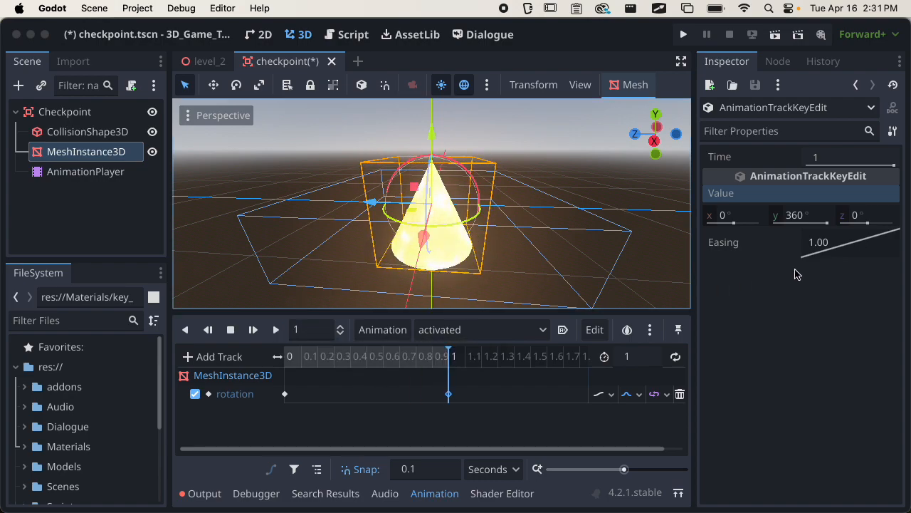
drag(851, 249, 880, 242)
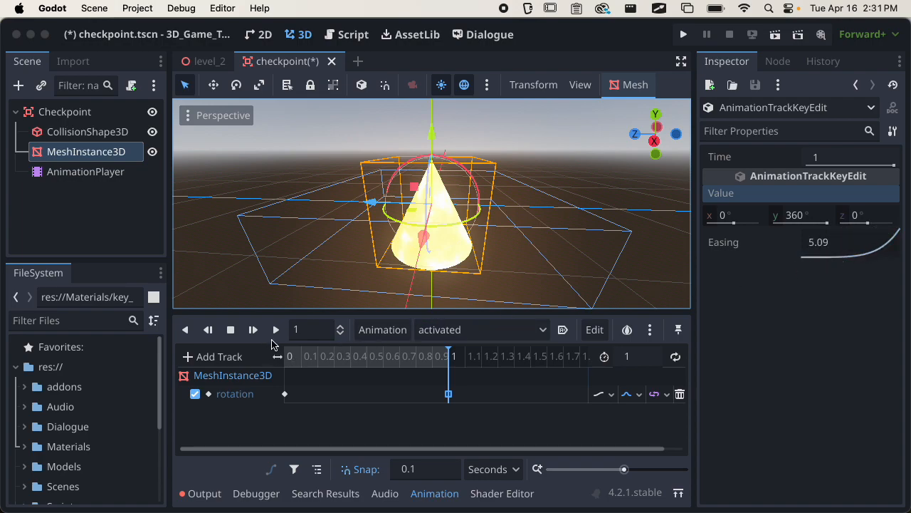
click(275, 330)
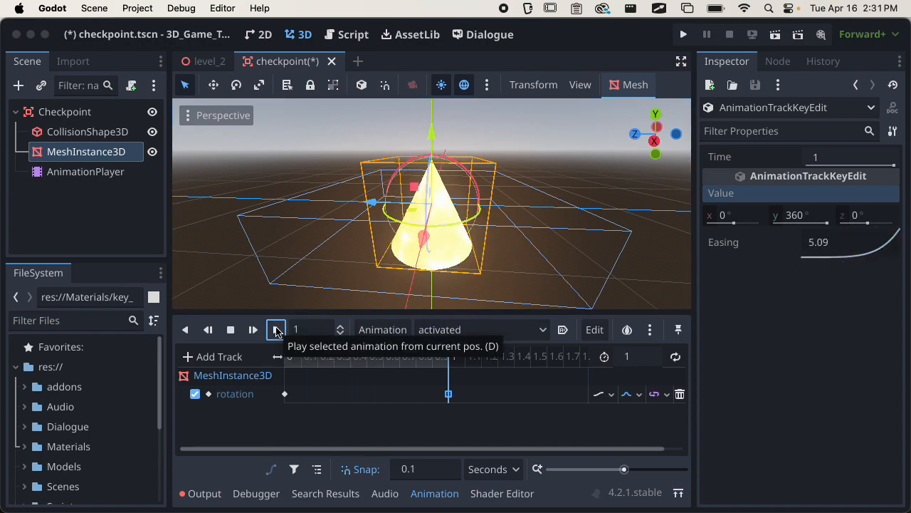
Replay the eased spin, save the checkpoint scene, and select the Checkpoint root node.
click(276, 330)
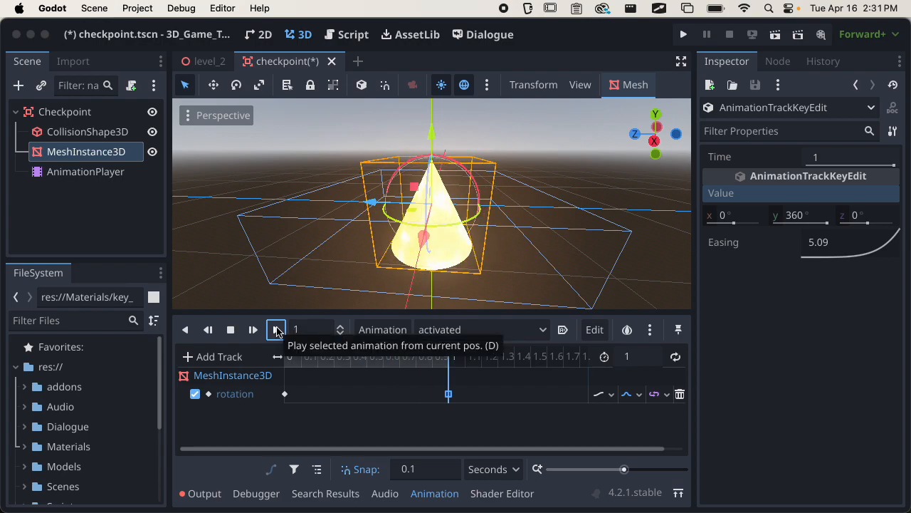
key(super+s)
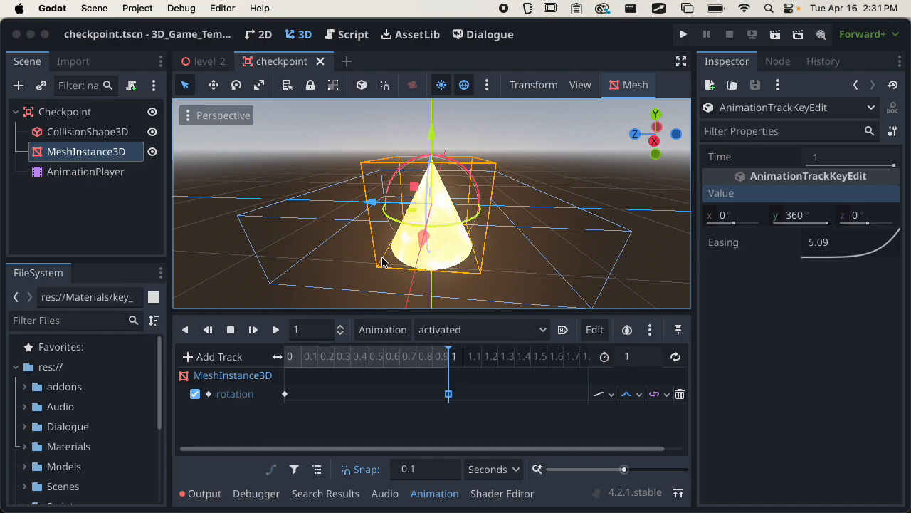
key(super+s)
click(89, 117)
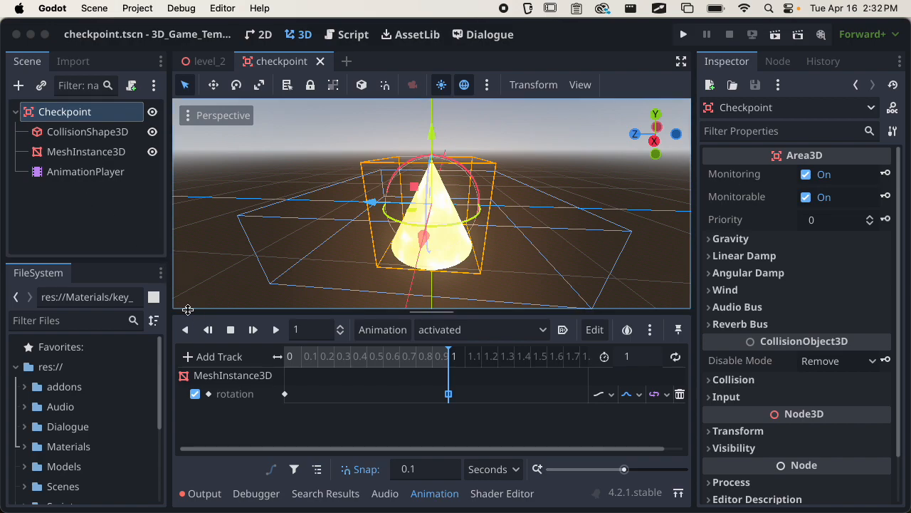
Scrub the animation to 0.2 s, toggle the cone's visibility off and on, and save again.
drag(354, 357, 449, 358)
click(89, 152)
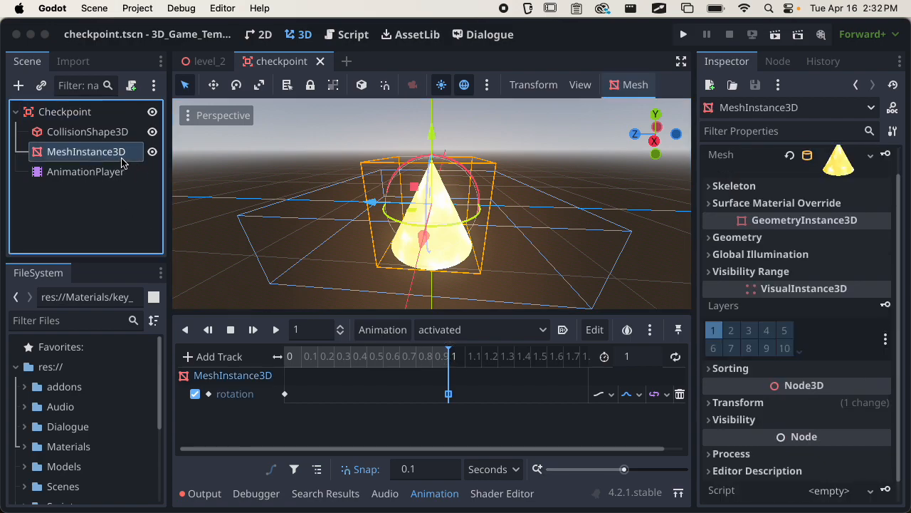
click(152, 152)
click(153, 152)
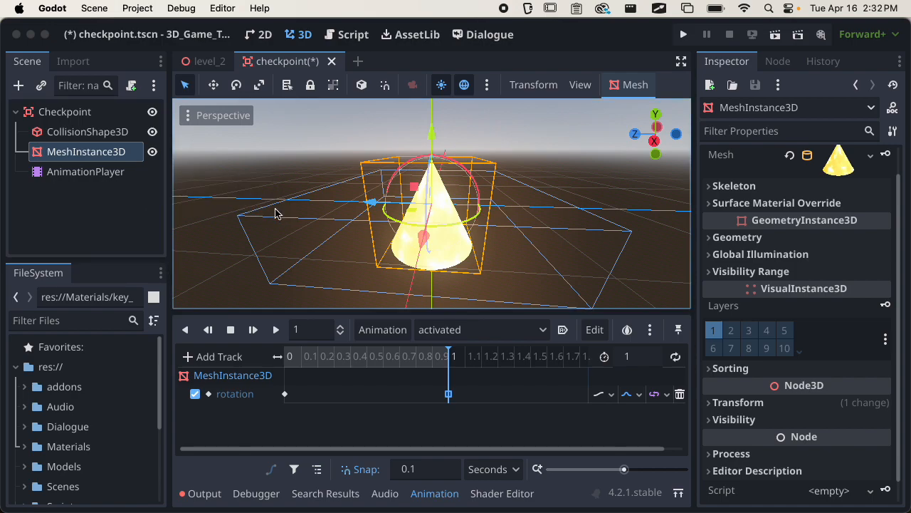
key(super+s)
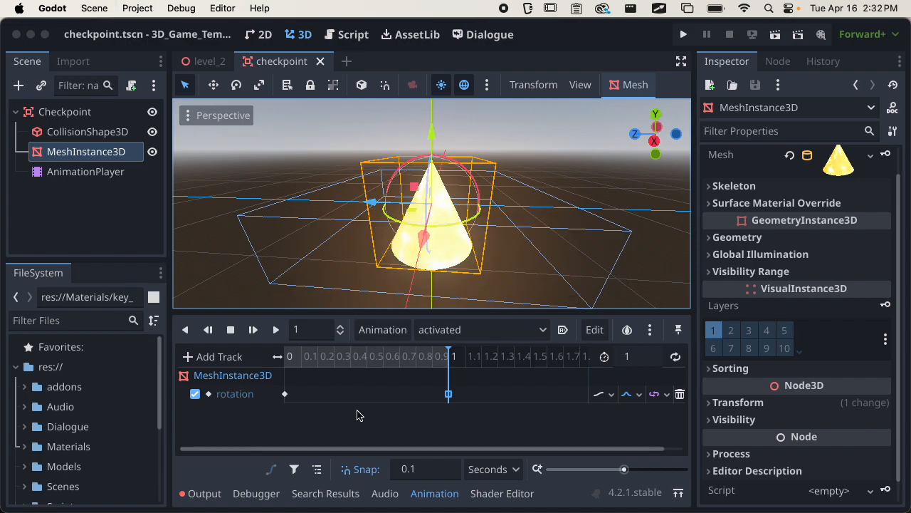
click(103, 118)
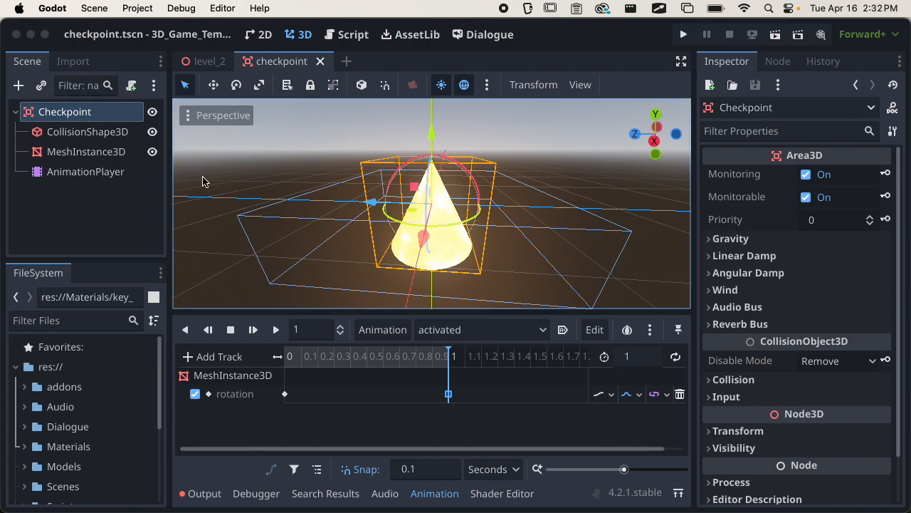
Attach an Object: Empty checkpoint.gd script in res://Scripts to Checkpoint, kept as a separate file.
click(131, 86)
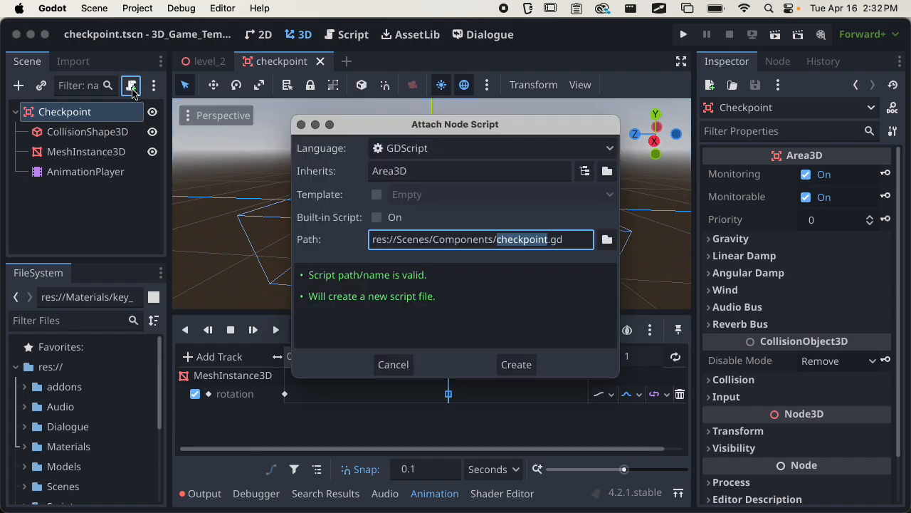
click(607, 239)
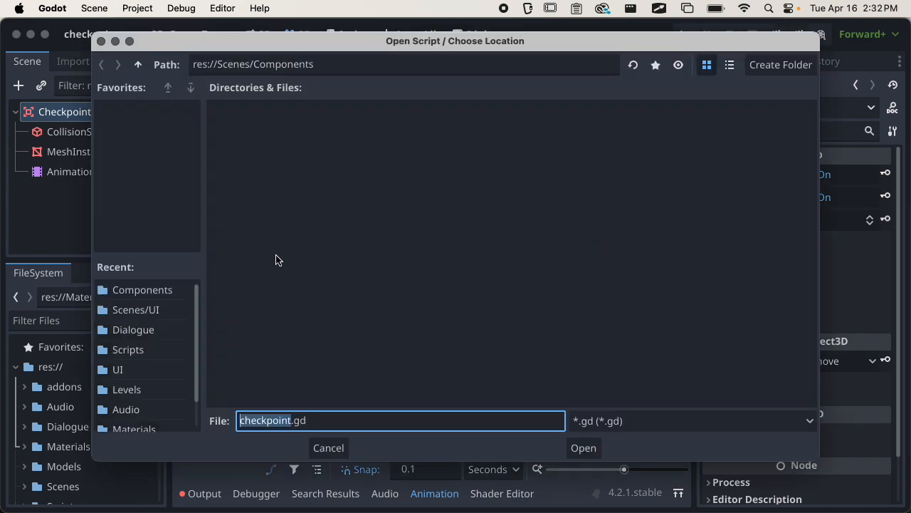
click(164, 350)
click(583, 447)
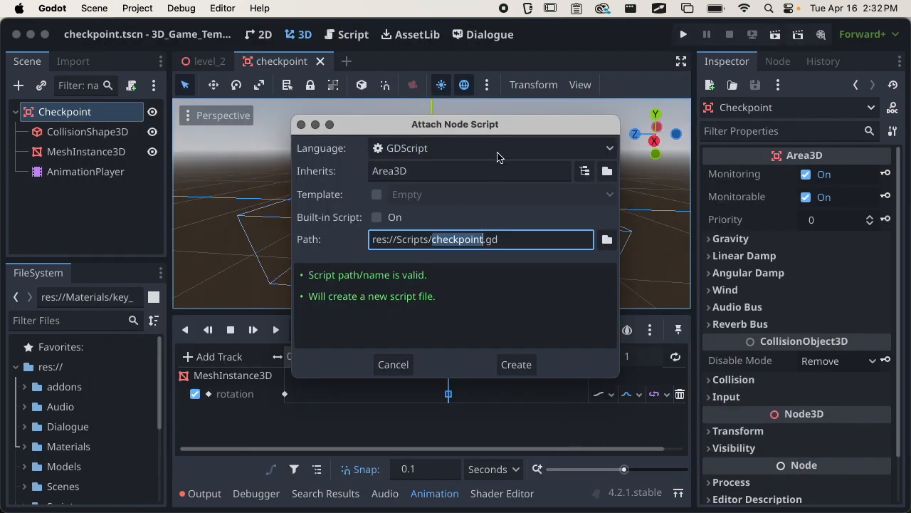
click(377, 194)
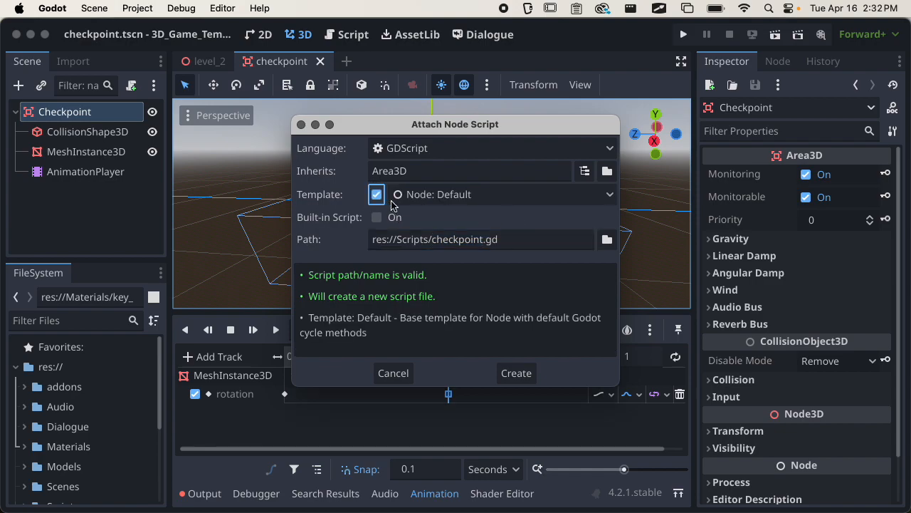
click(445, 195)
click(459, 257)
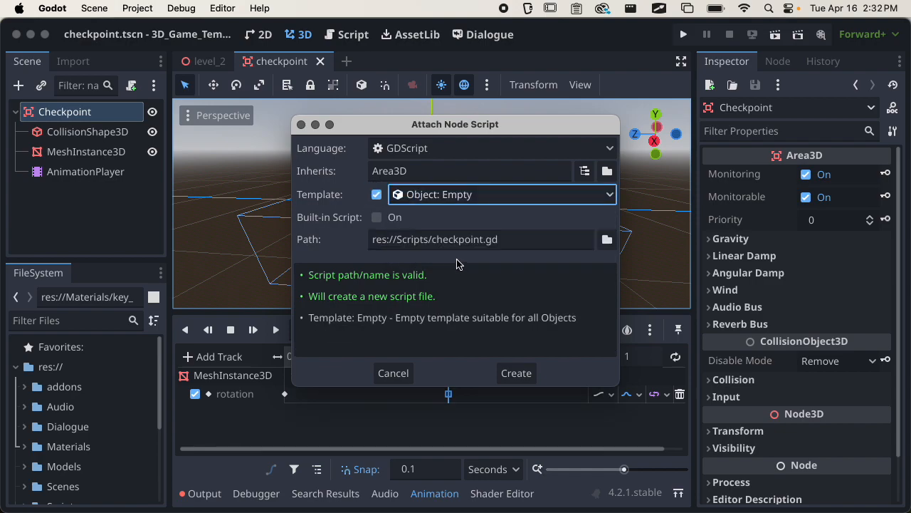
click(452, 219)
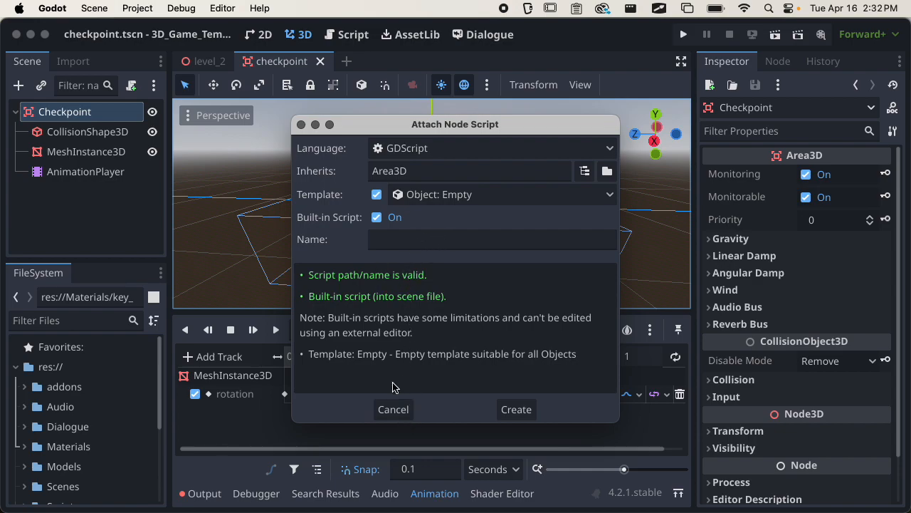
click(393, 219)
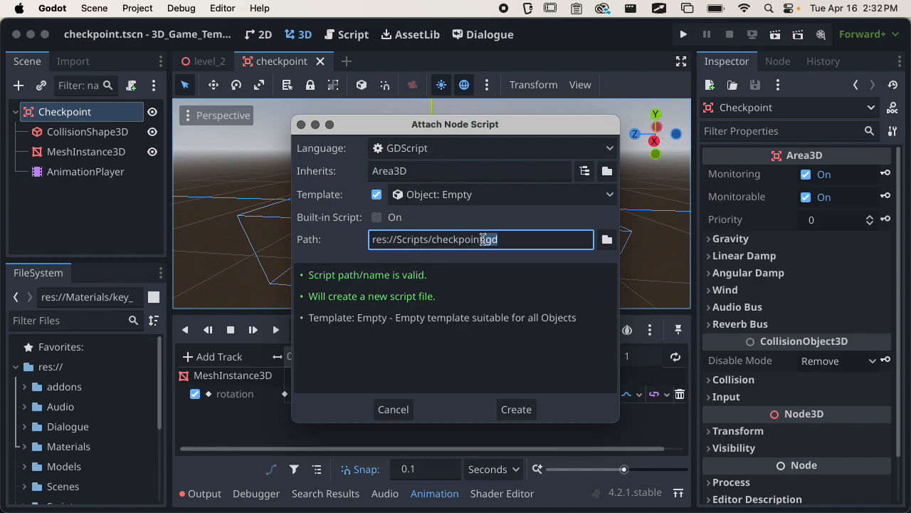
click(519, 404)
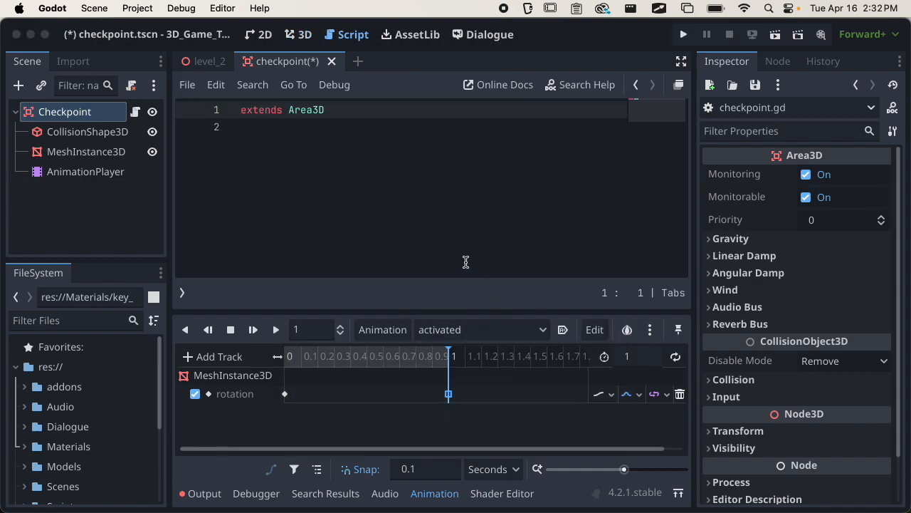
key(Return)
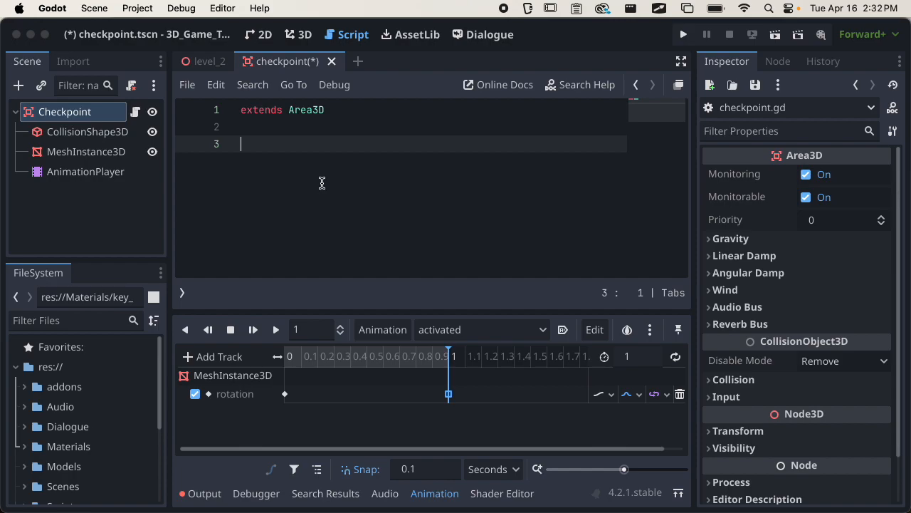
click(420, 492)
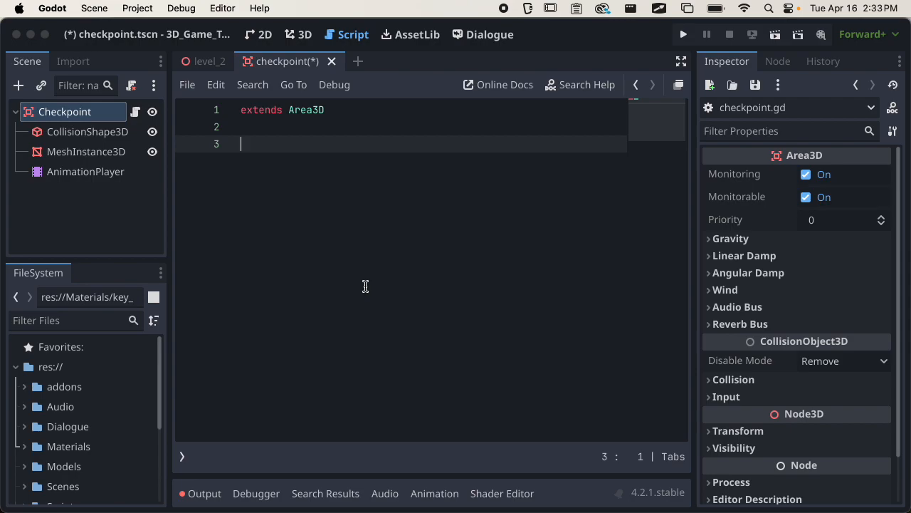
text(expo)
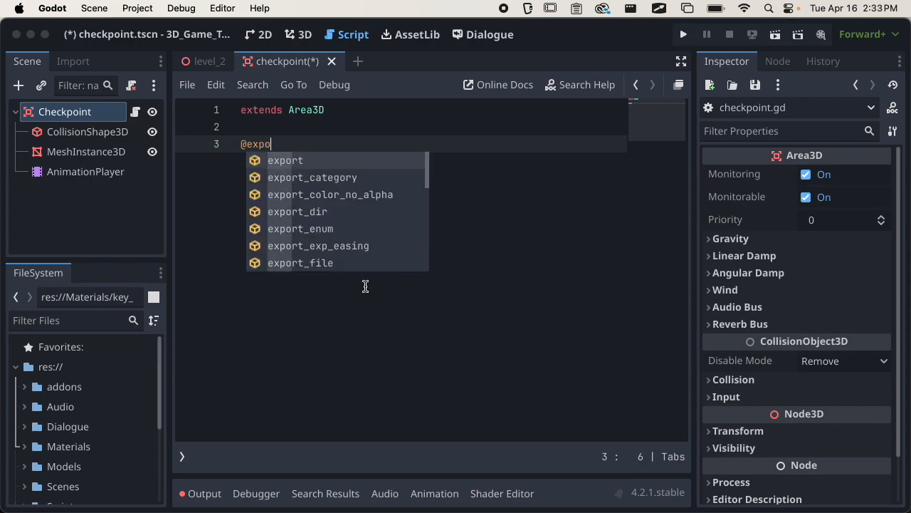
text(rt var player_re)
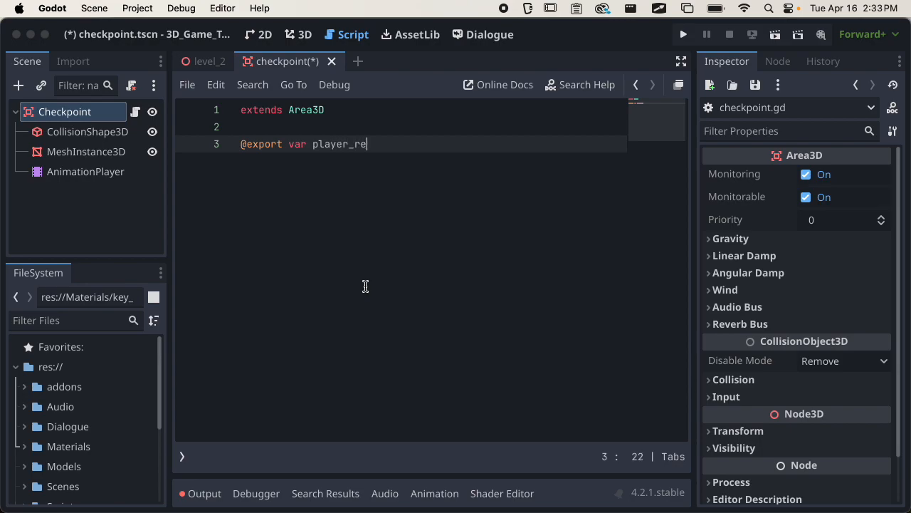
text(spwan_position)
key(BackSpace)
key(BackSpace)
key(BackSpace)
key(BackSpace)
key(BackSpace)
key(BackSpace)
key(BackSpace)
key(BackSpace)
key(BackSpace)
key(BackSpace)
text(awn_position)
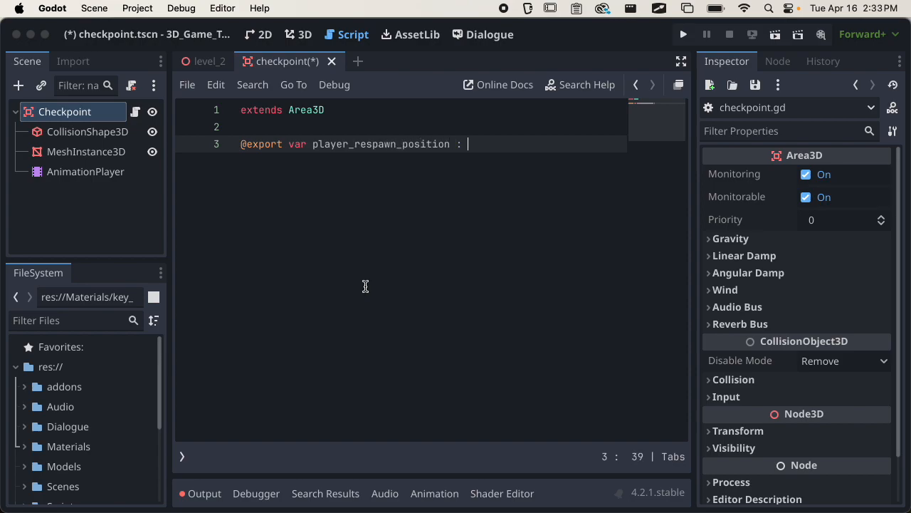
text( : Node3D)
key(super+s)
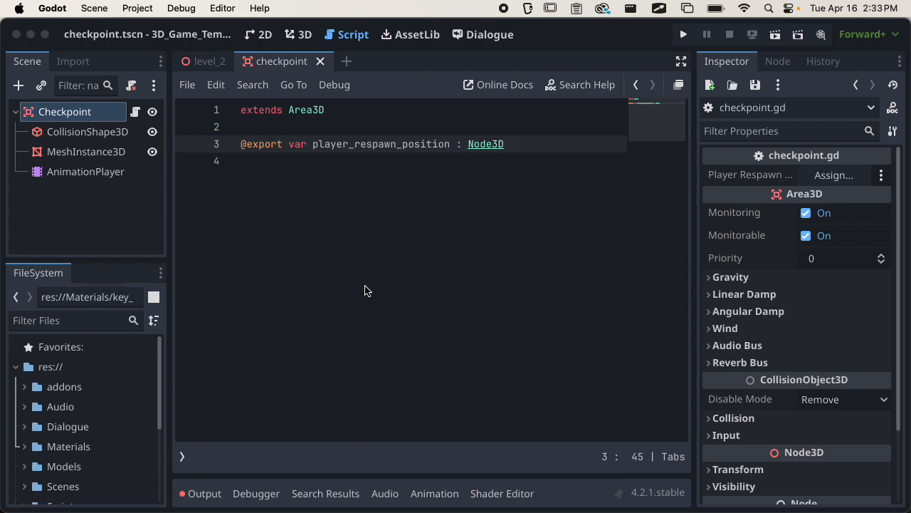
key(Return)
key(super+s)
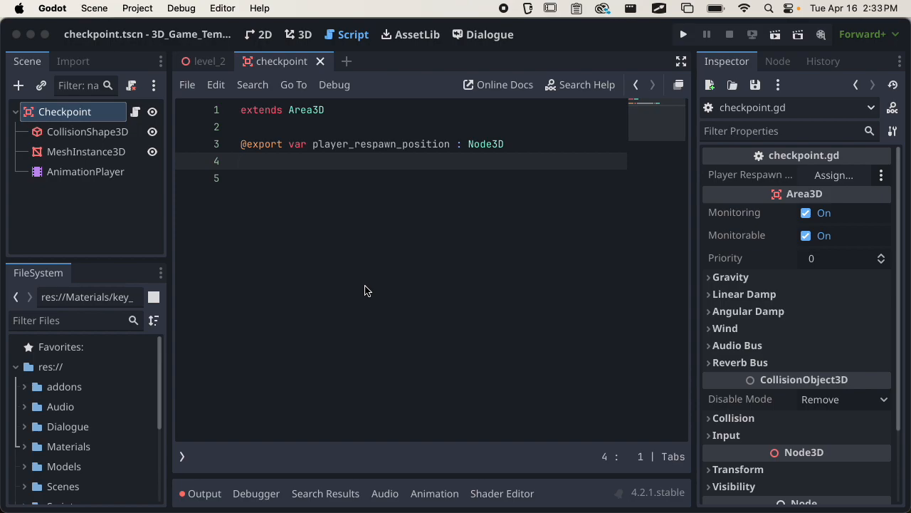
Add 'var is_activated : bool = false' below it and save the script.
key(Return)
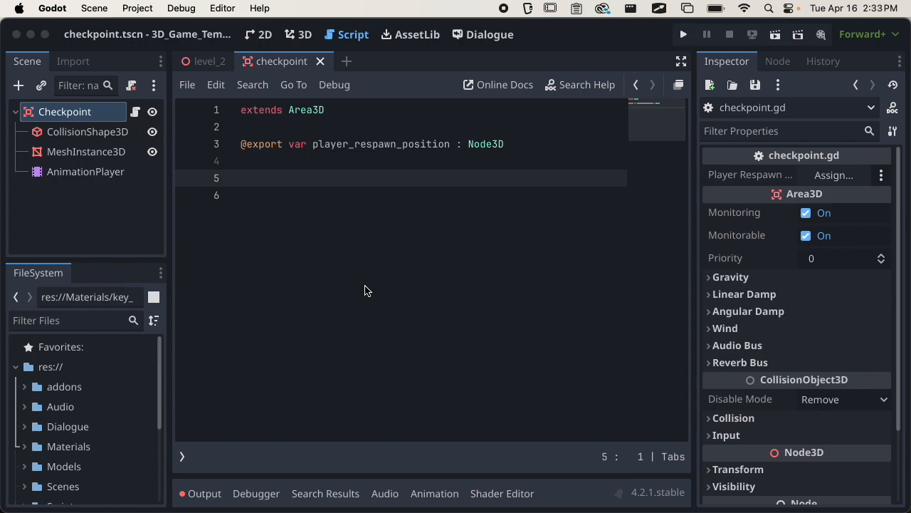
text(var is_activated = false)
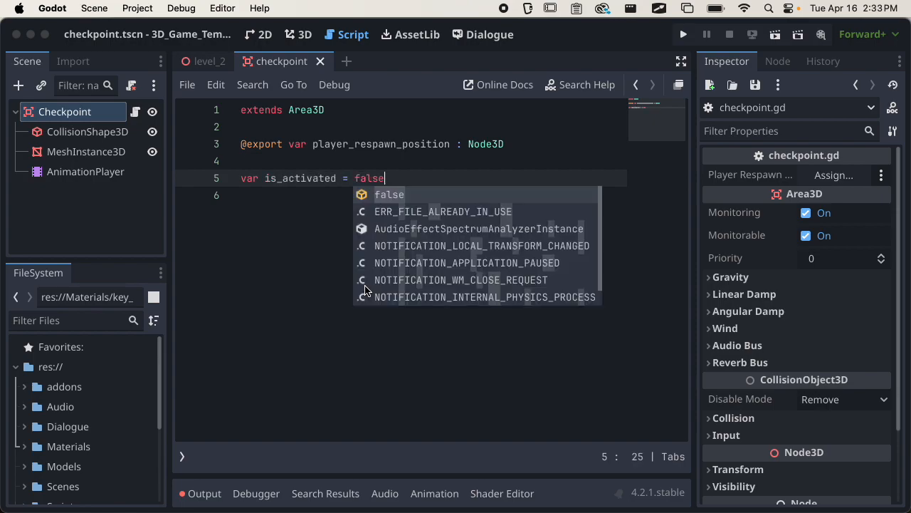
key(Left)
key(Left)
key(Left)
key(Left)
key(Left)
key(Left)
key(Left)
key(Left)
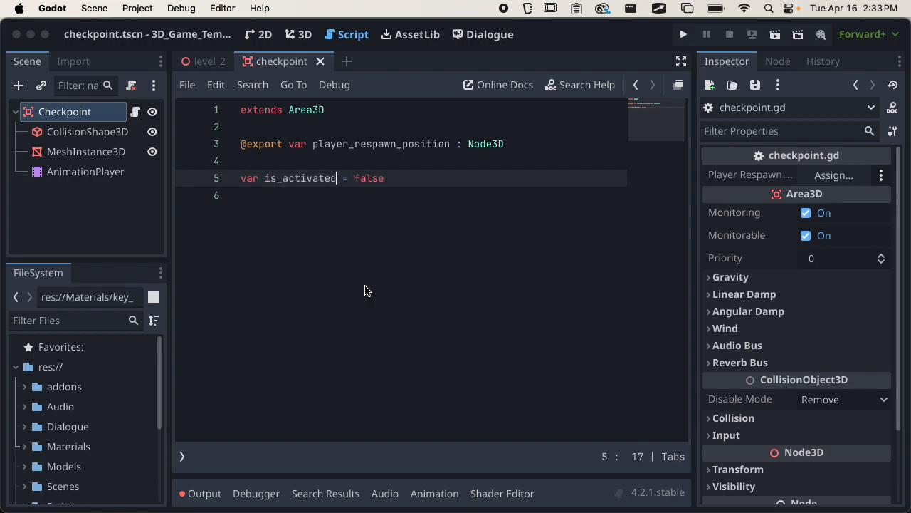
text(: bool)
key(super+s)
key(Escape)
key(Return)
key(Return)
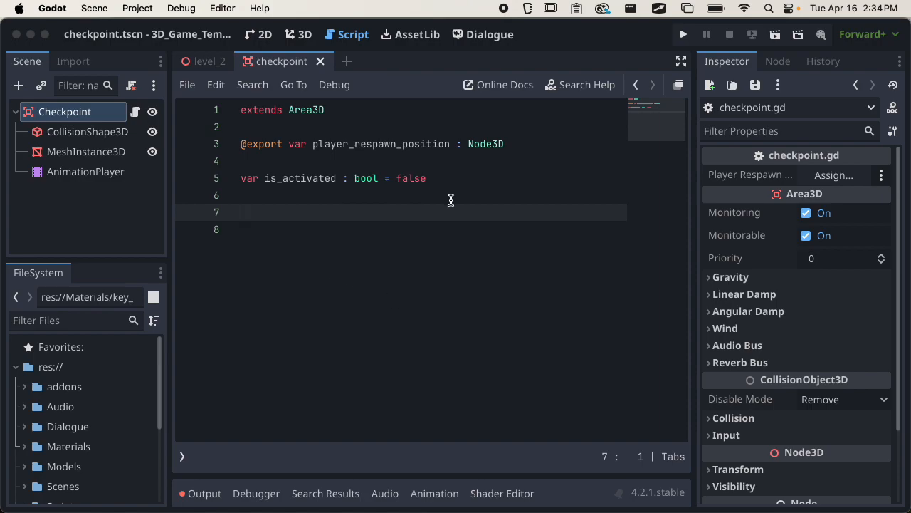
Connect Checkpoint's body_entered signal to _on_body_entered, remove the extra blank lines, and save.
click(71, 111)
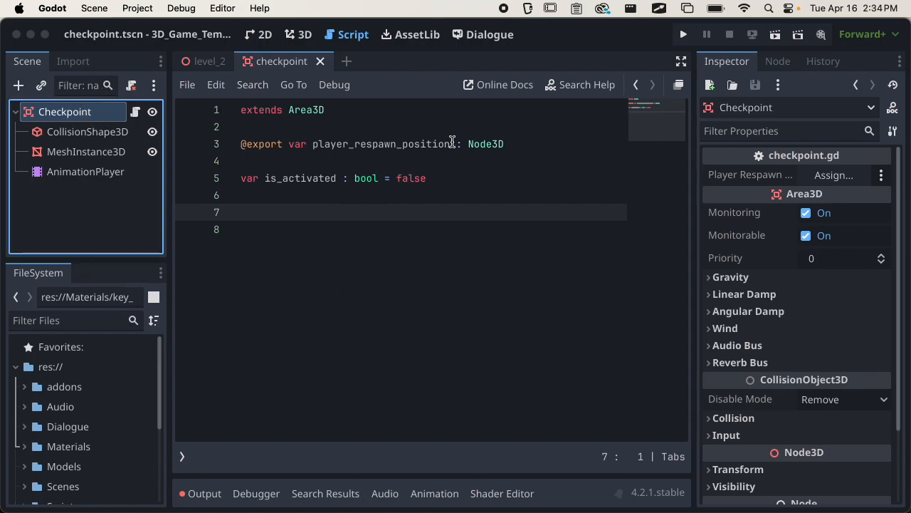
click(778, 61)
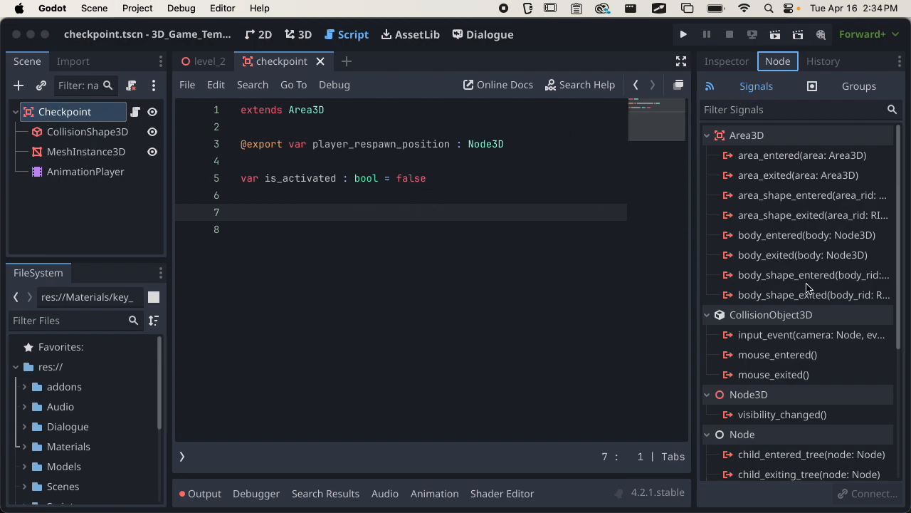
double_click(783, 235)
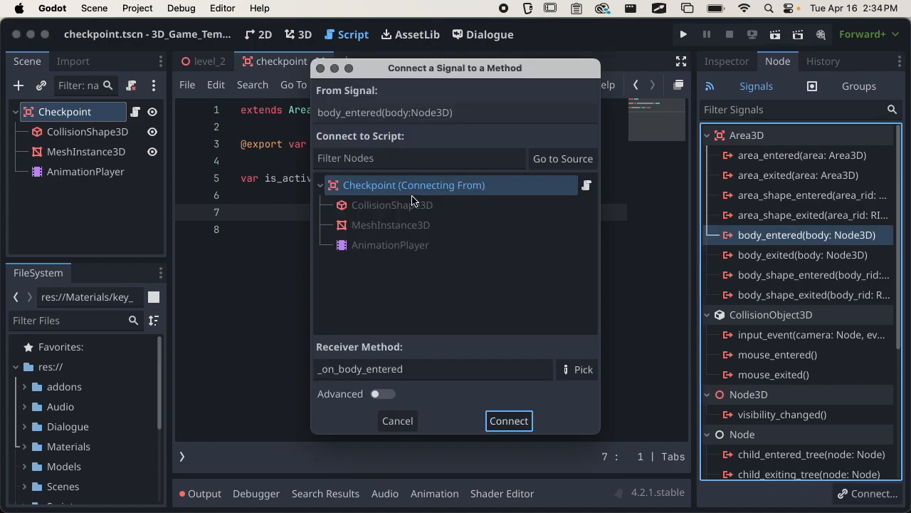
click(507, 421)
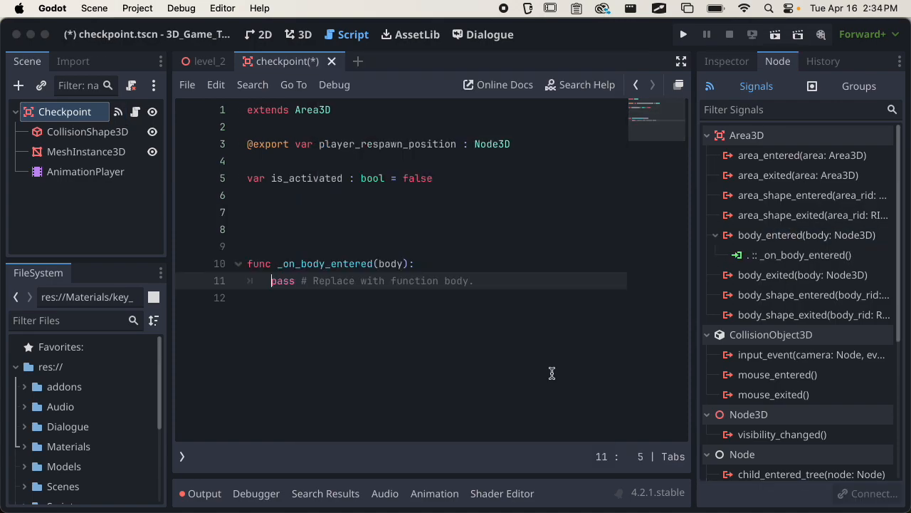
click(366, 230)
key(BackSpace)
key(BackSpace)
key(BackSpace)
key(super+s)
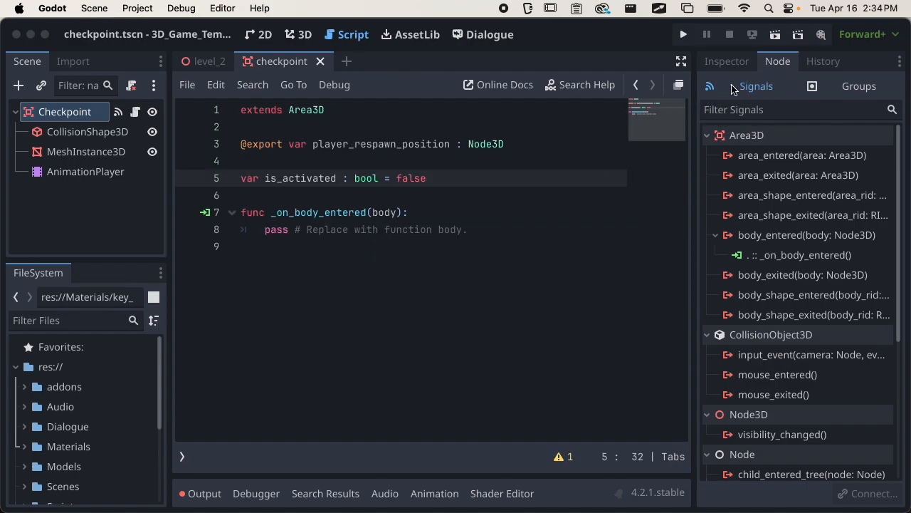
Name 3D physics layer 12 'Checkpoint' in the project's layer names.
click(727, 63)
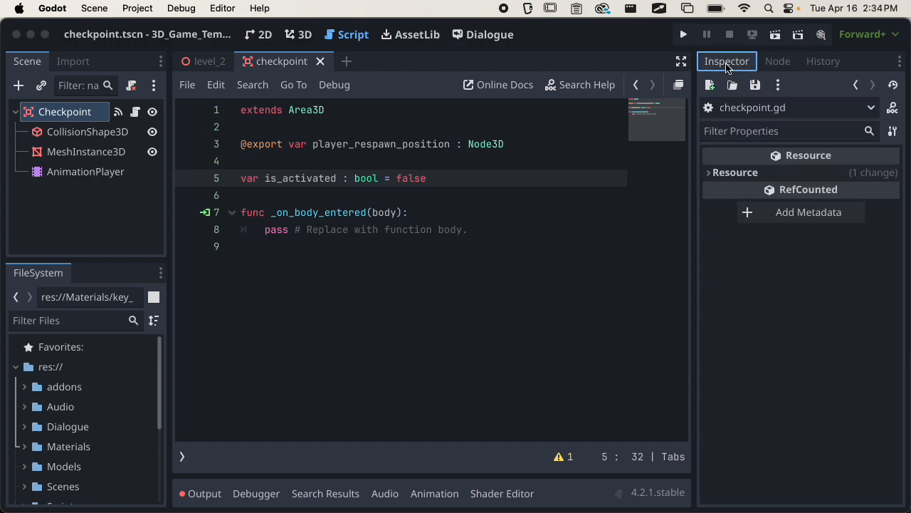
click(103, 118)
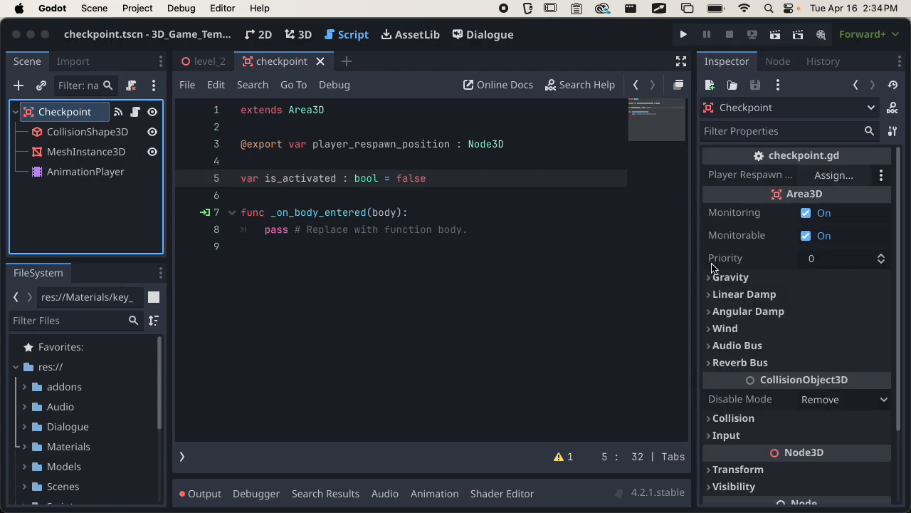
scroll(793, 315, down, 3)
click(737, 327)
scroll(783, 290, down, 3)
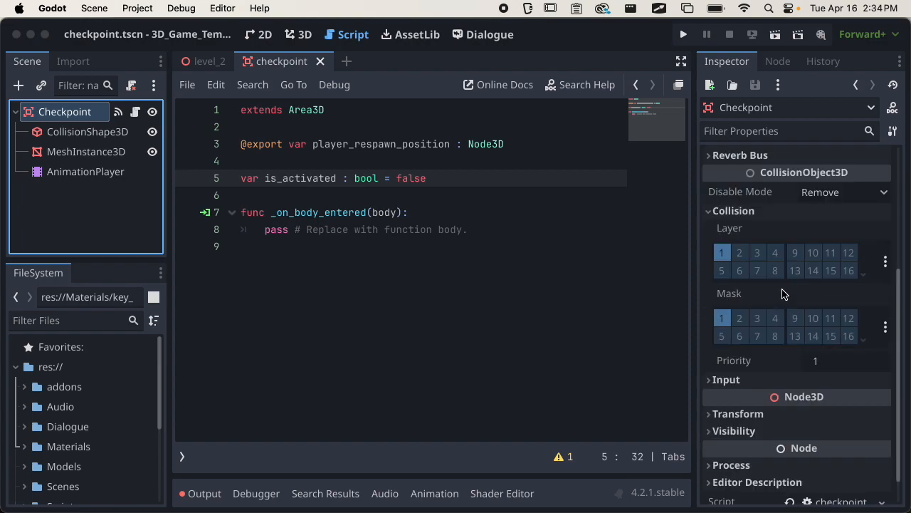
click(885, 262)
click(817, 480)
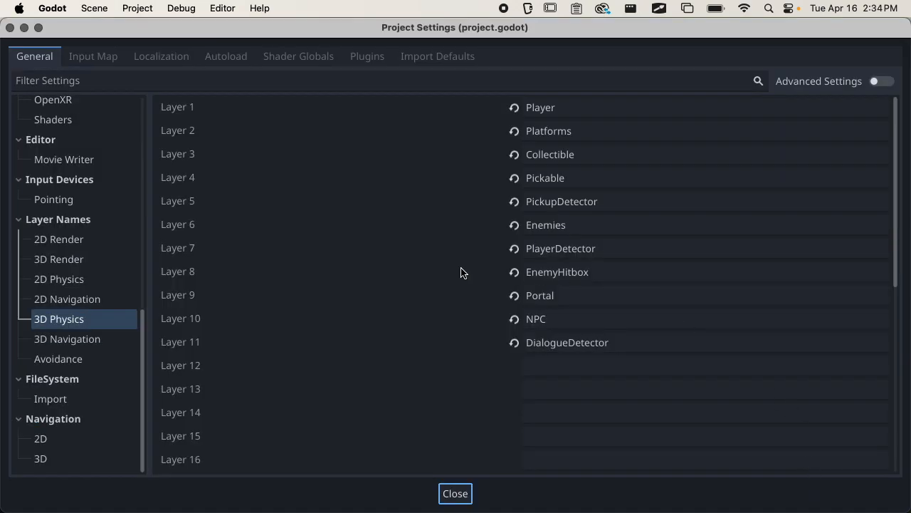
click(566, 364)
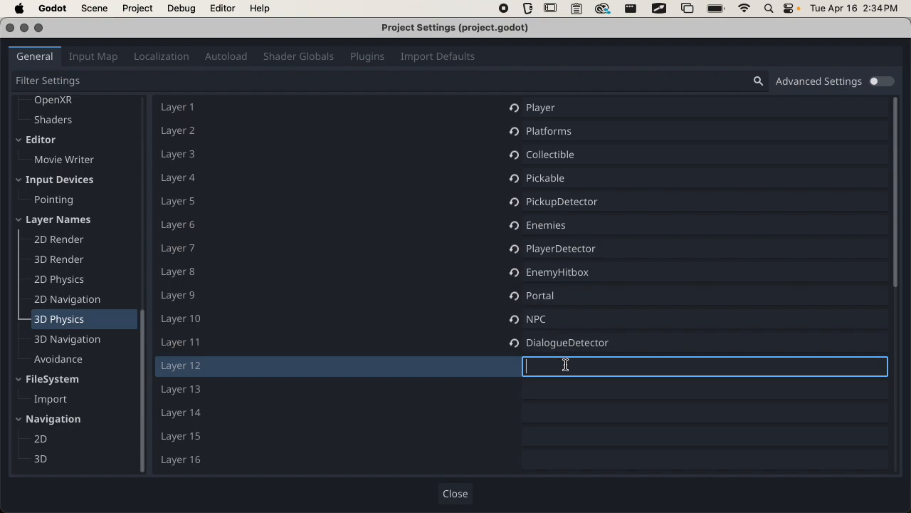
text(Checkpoint)
click(456, 493)
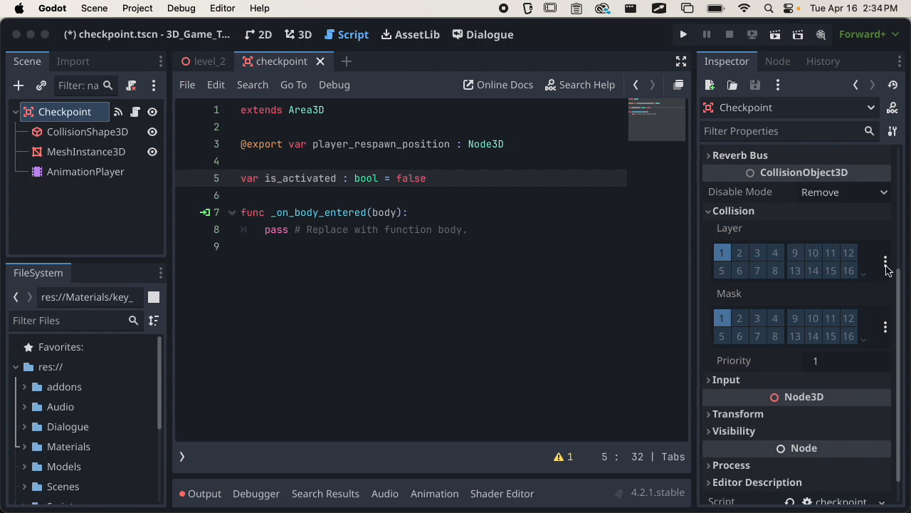
Put the Checkpoint area only on layer 12, removing the Player layer, and save the scene.
click(886, 266)
click(819, 470)
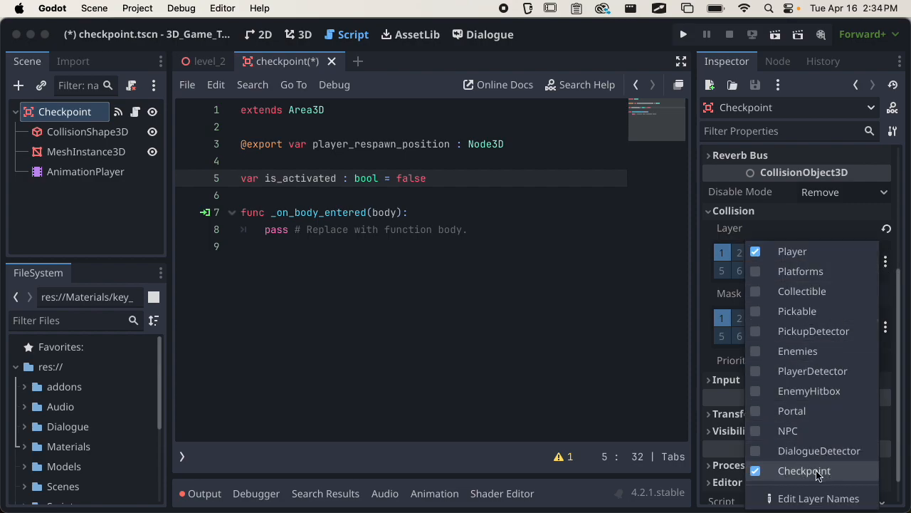
click(793, 252)
click(741, 319)
key(super+s)
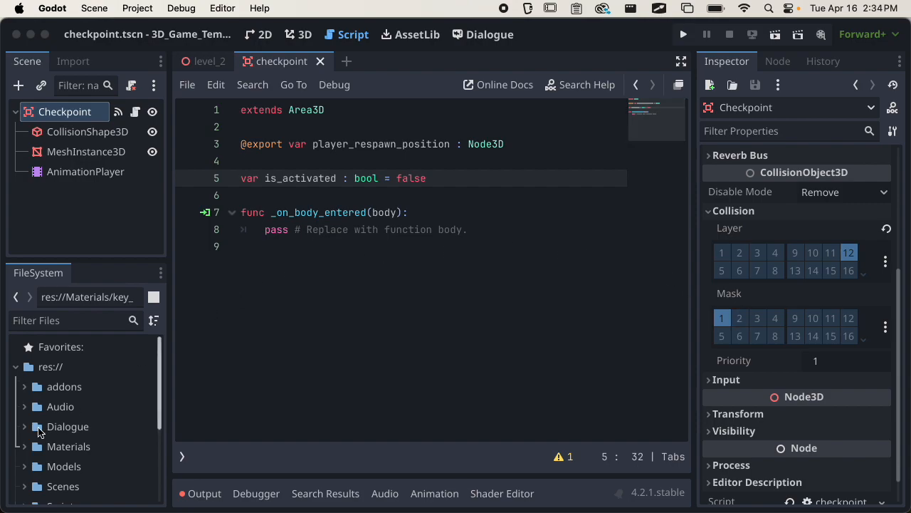
In Player.tscn, add the Checkpoint layer to the Player's collision mask and save.
click(206, 65)
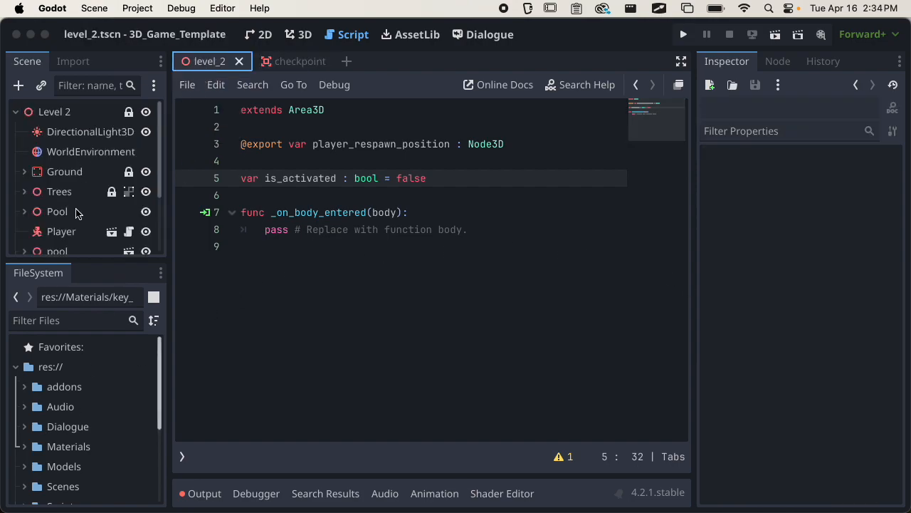
click(68, 232)
click(111, 231)
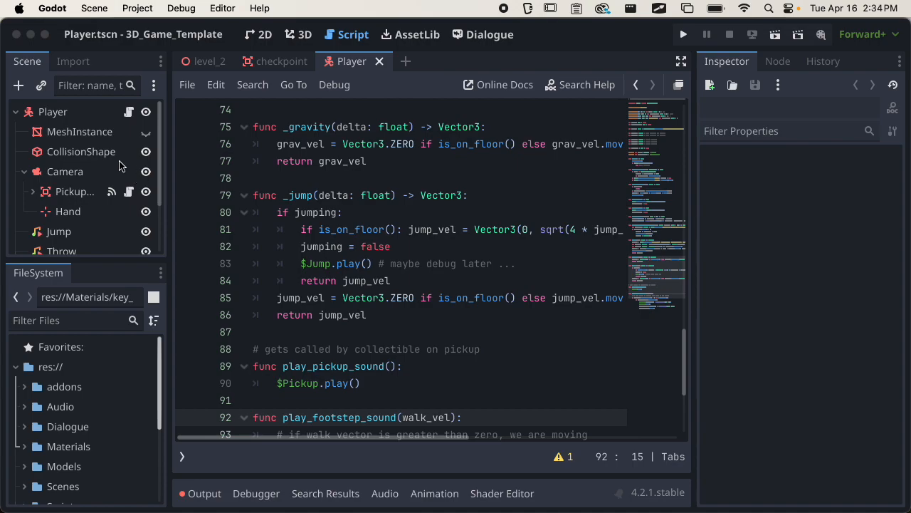
click(75, 112)
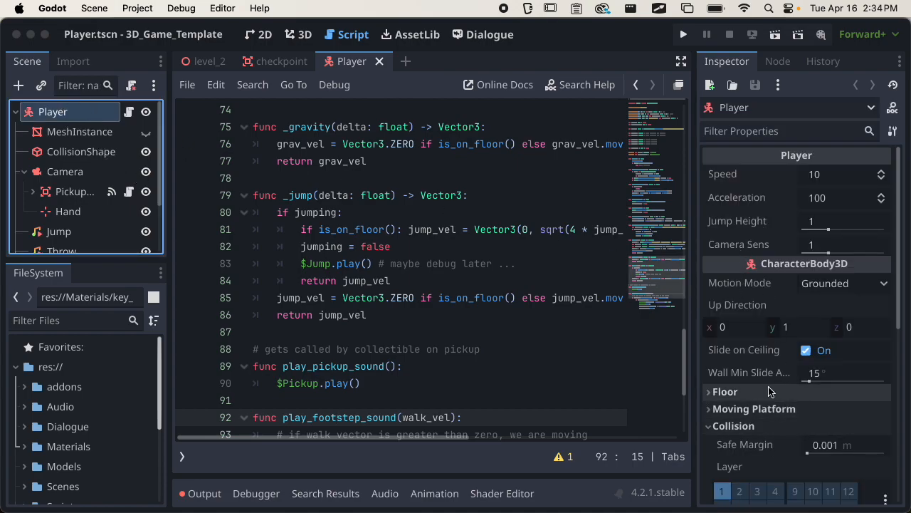
scroll(766, 385, down, 3)
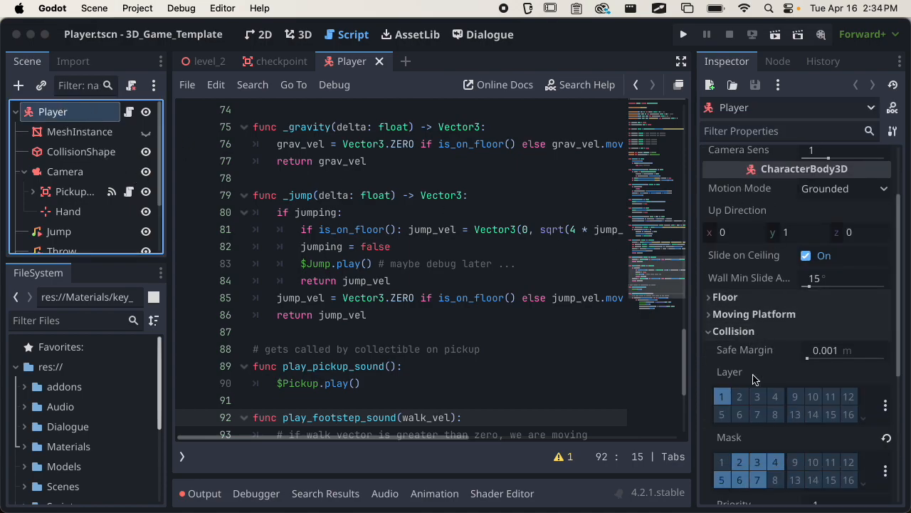
scroll(755, 379, down, 2)
click(886, 413)
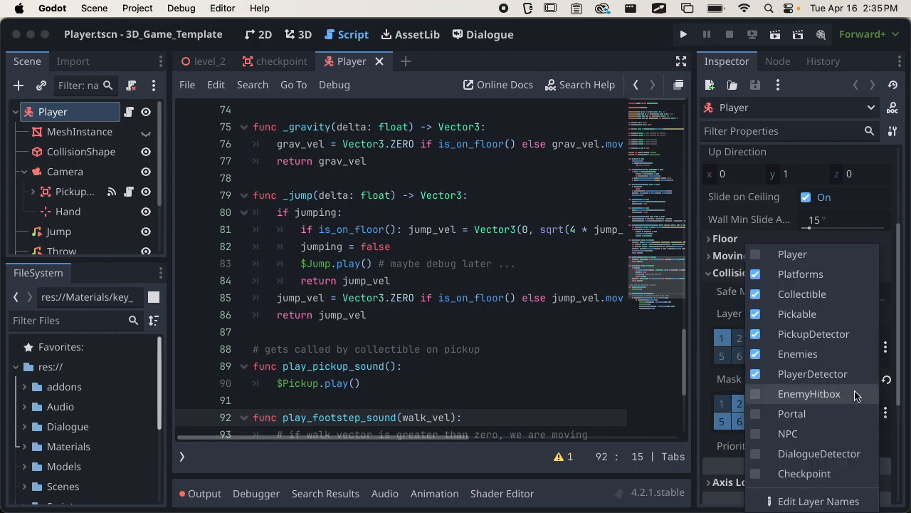
click(825, 473)
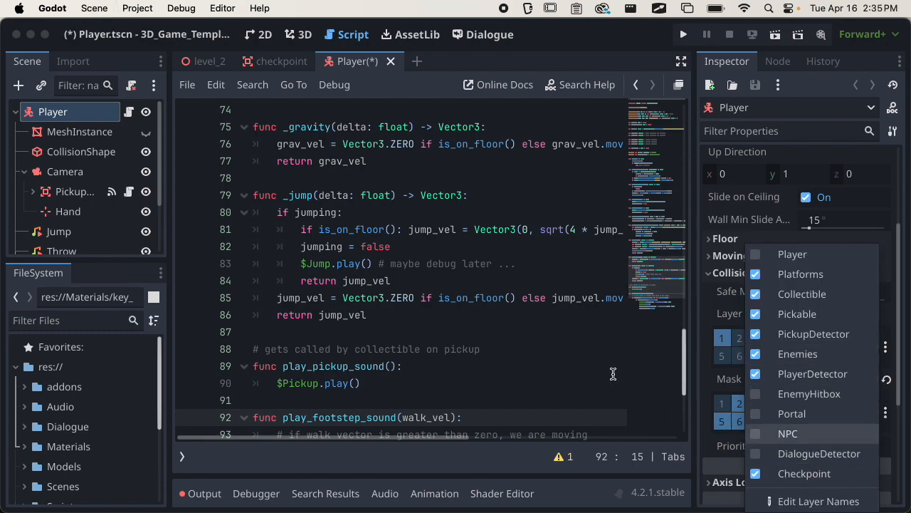
click(704, 385)
key(super+s)
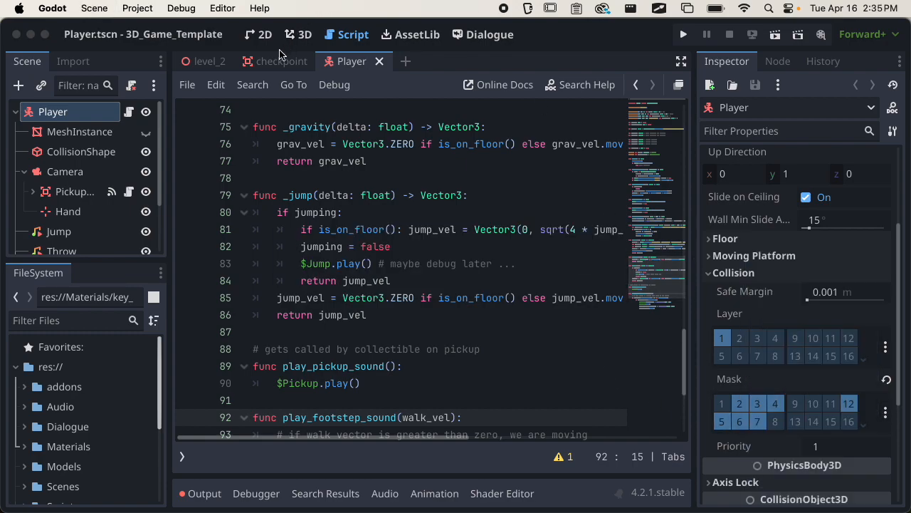
click(262, 61)
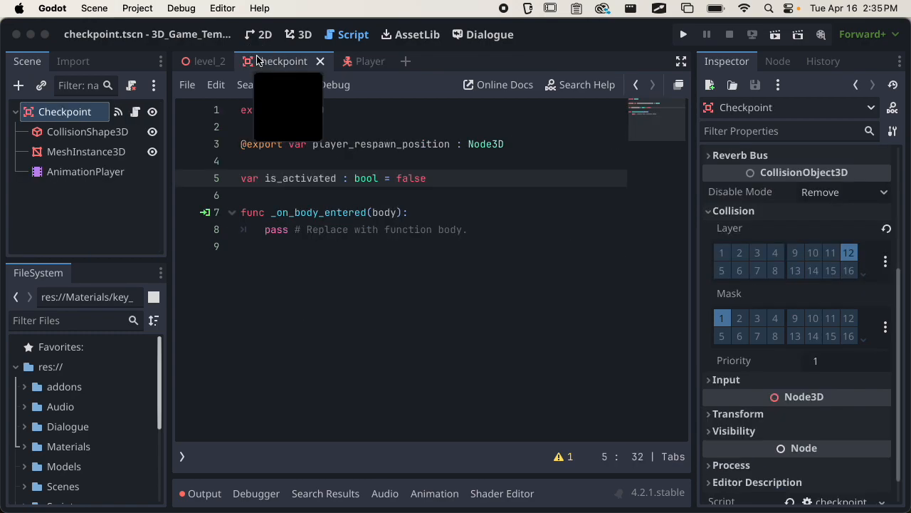
Rename the handler parameter to _body and replace pass with 'is_activated = true'.
click(522, 231)
click(371, 212)
text(_)
drag(265, 230, 491, 229)
key(BackSpace)
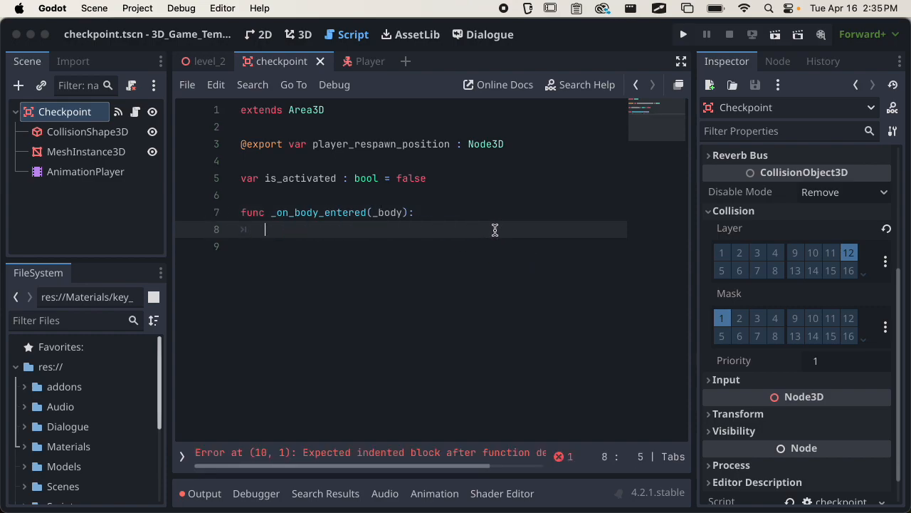
text(is_activated = true)
key(super+s)
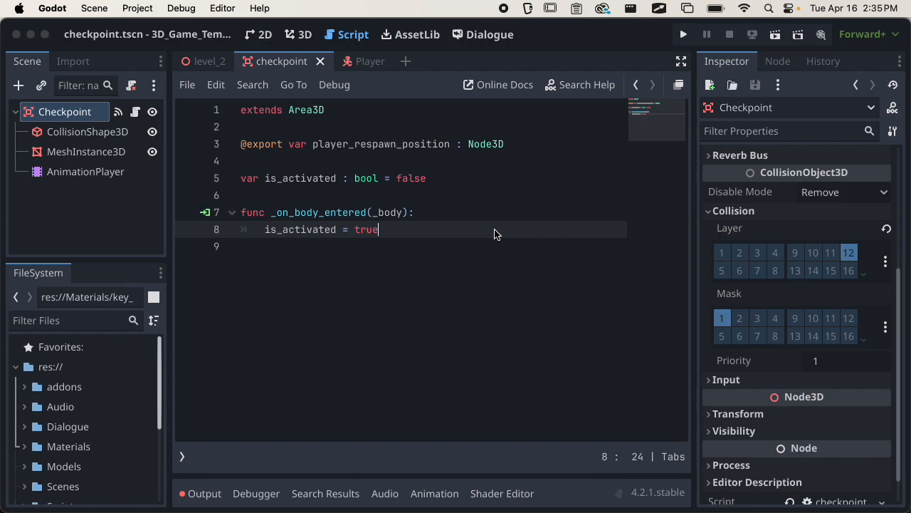
Wrap the assignment in 'if not is_activated:' so it sets is_activated = true, and save.
key(Up)
key(Down)
key(shift+super+Left)
key(BackSpace)
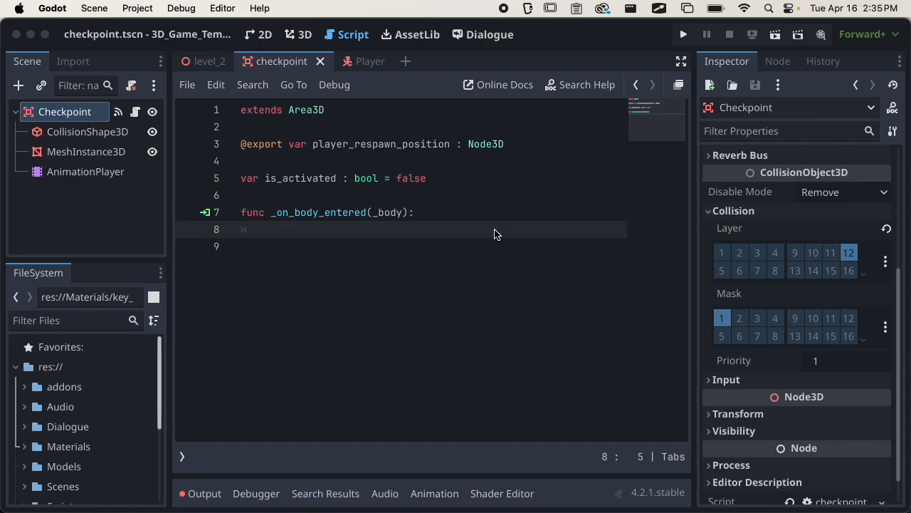
text(if not is_activated:)
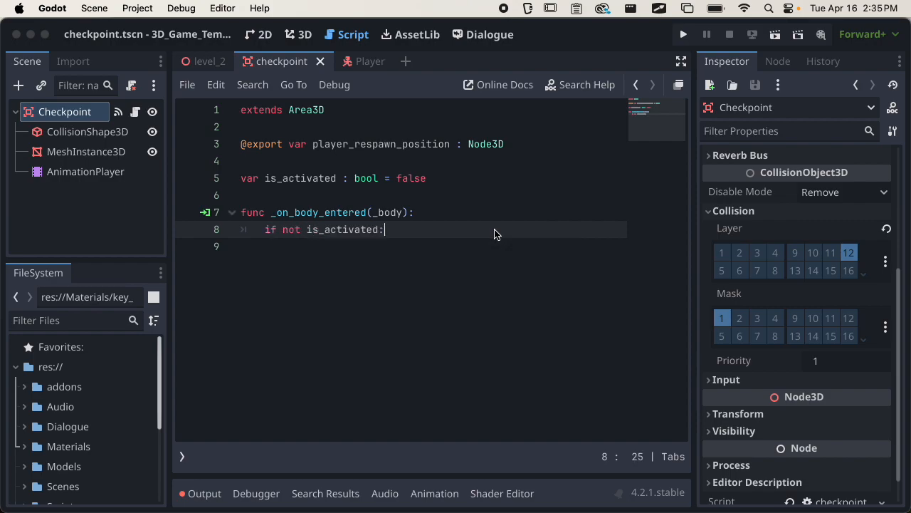
key(Return)
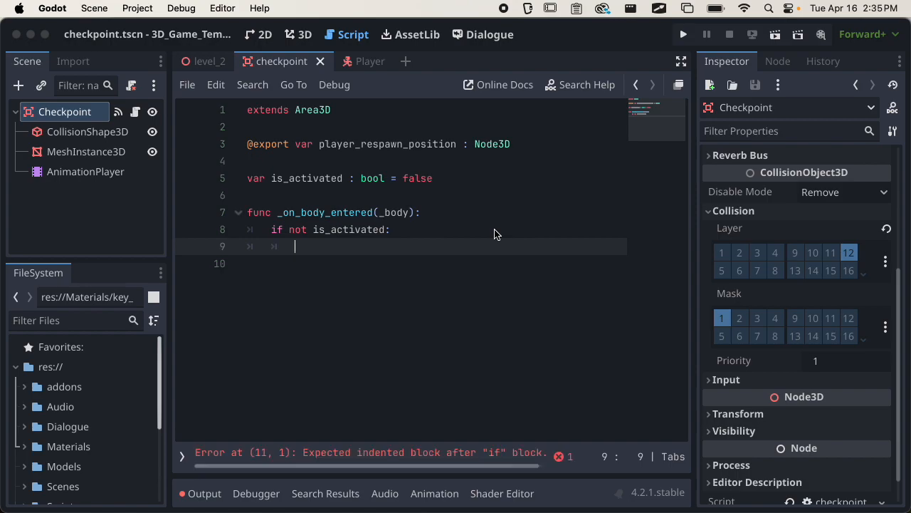
text(is_activated)
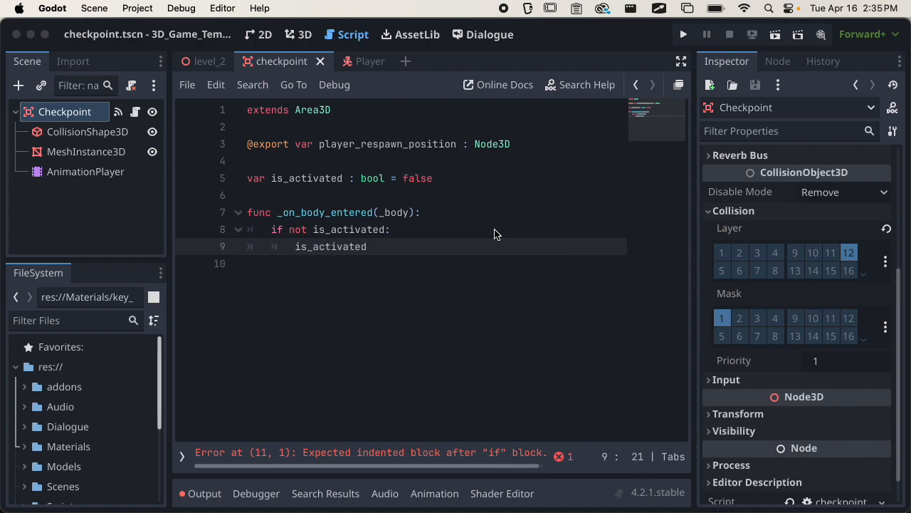
text( = true)
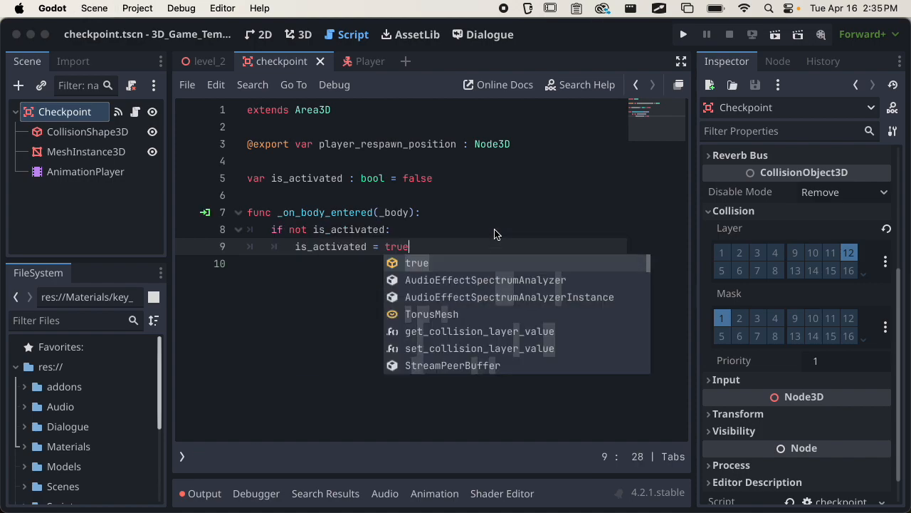
key(Escape)
key(Return)
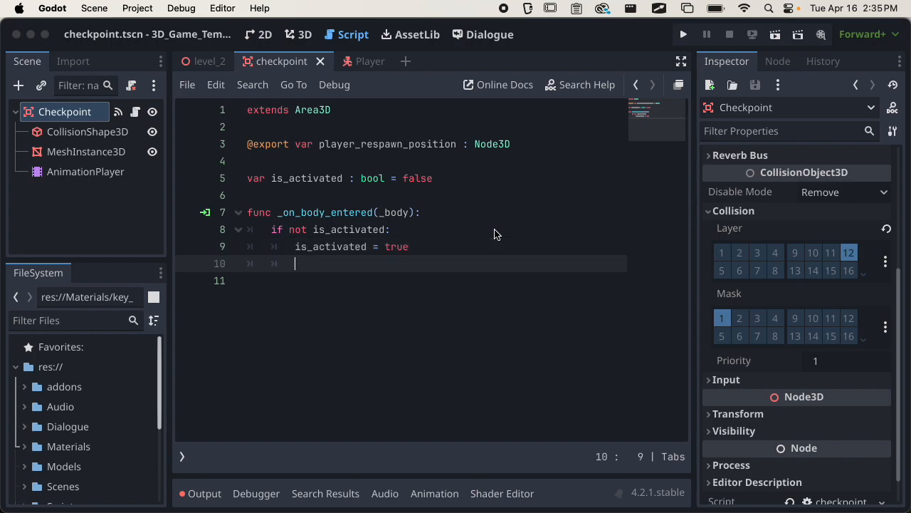
key(super+s)
Add the comment '# change player respawn point' inside the if block.
key(Return)
text(# )
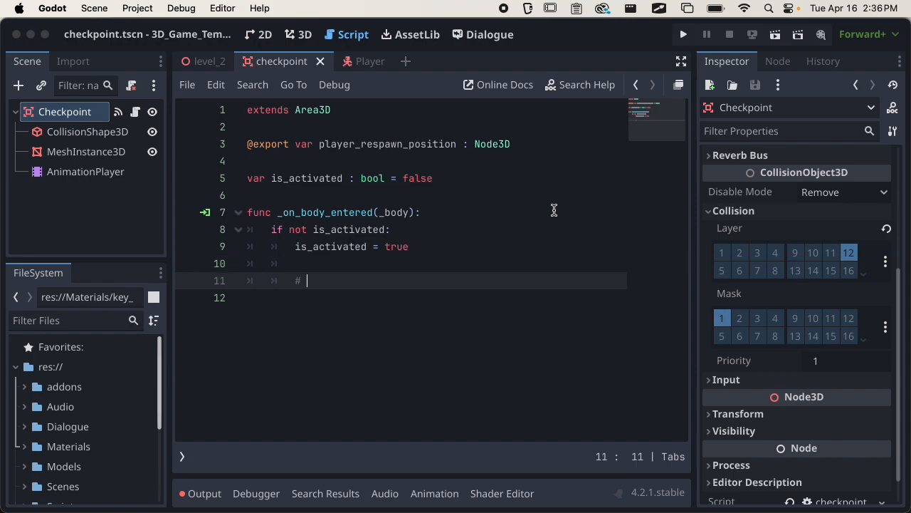
text(change the playe)
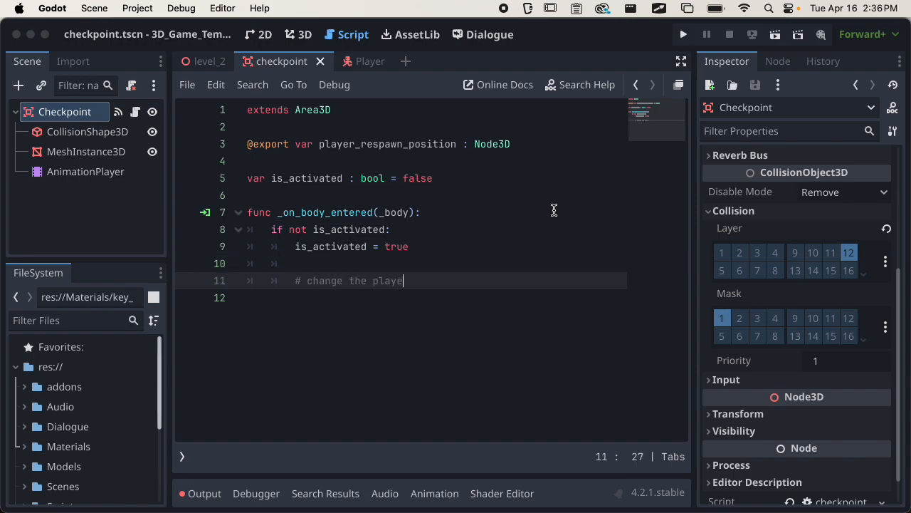
key(BackSpace)
key(BackSpace)
key(BackSpace)
key(BackSpace)
key(BackSpace)
key(BackSpace)
key(BackSpace)
key(BackSpace)
key(BackSpace)
text(player respawn point)
key(Return)
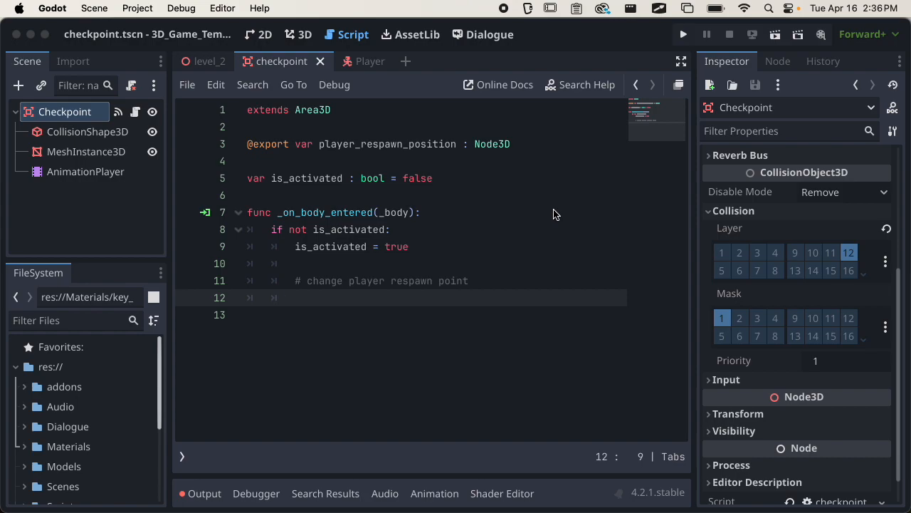
Add the line 'player_respawn_position.position = position' beneath the comment.
double_click(397, 144)
key(super+c)
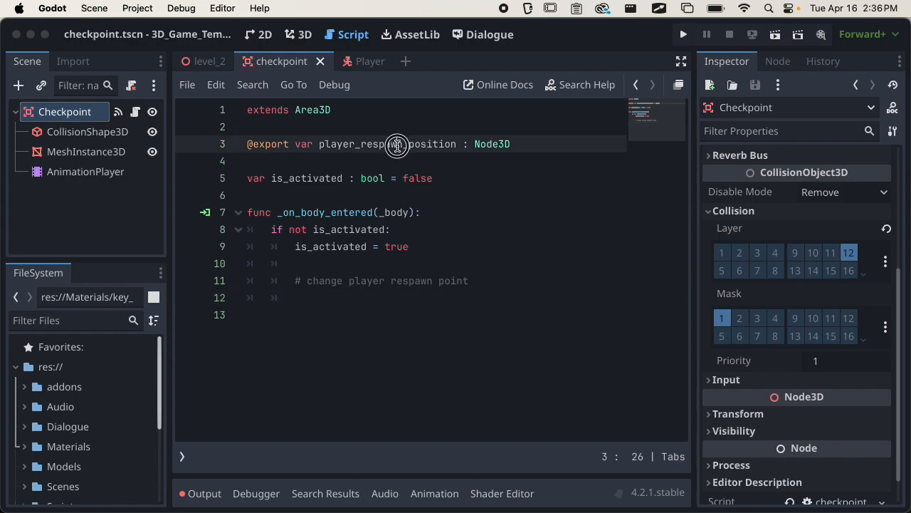
click(339, 295)
key(super+v)
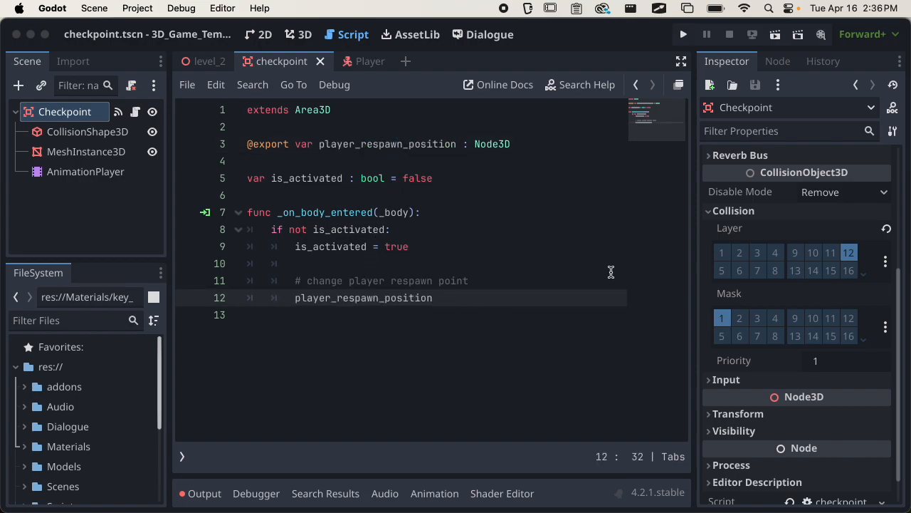
text(.position)
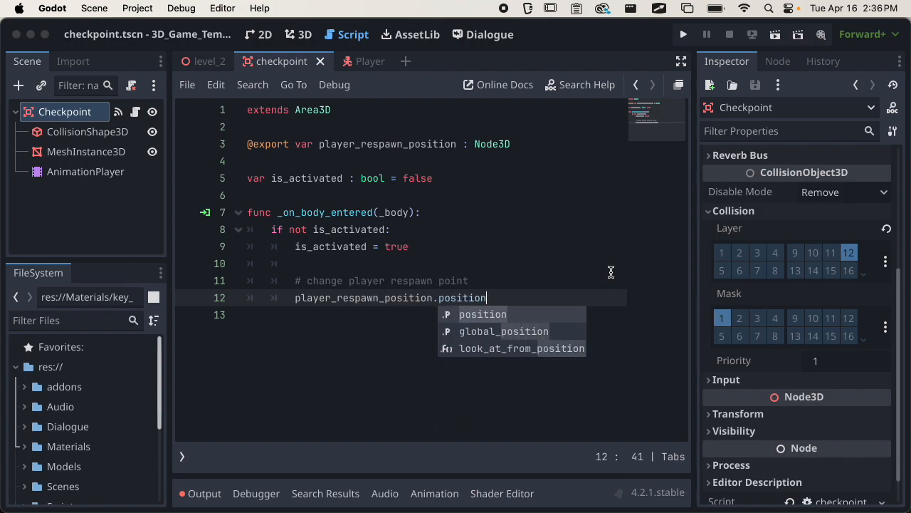
text( = position)
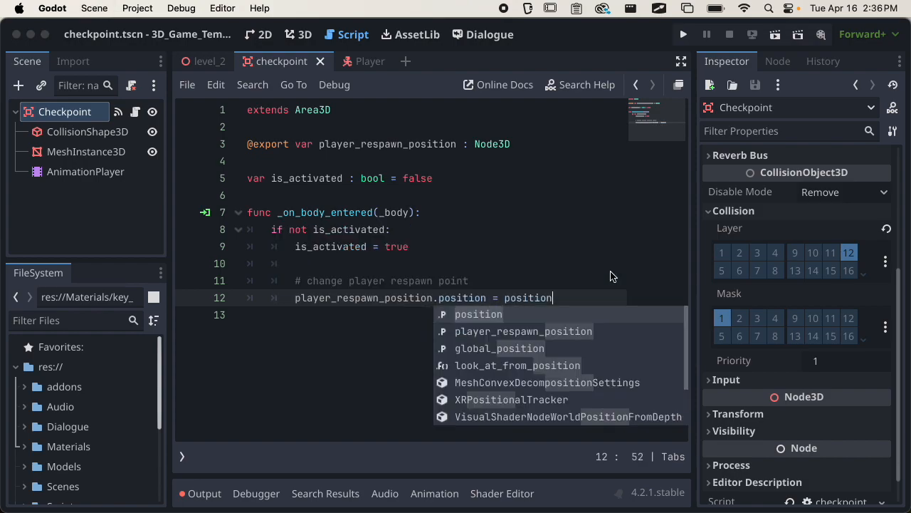
click(598, 246)
double_click(528, 298)
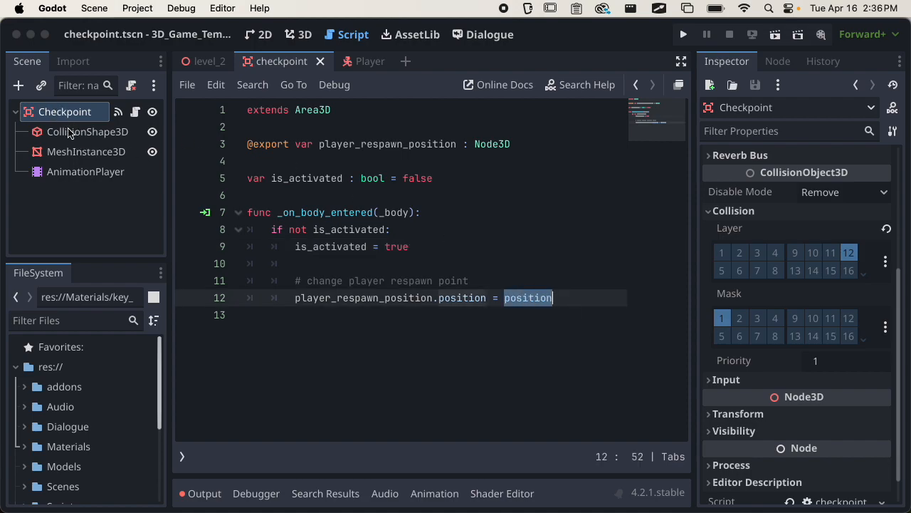
click(612, 297)
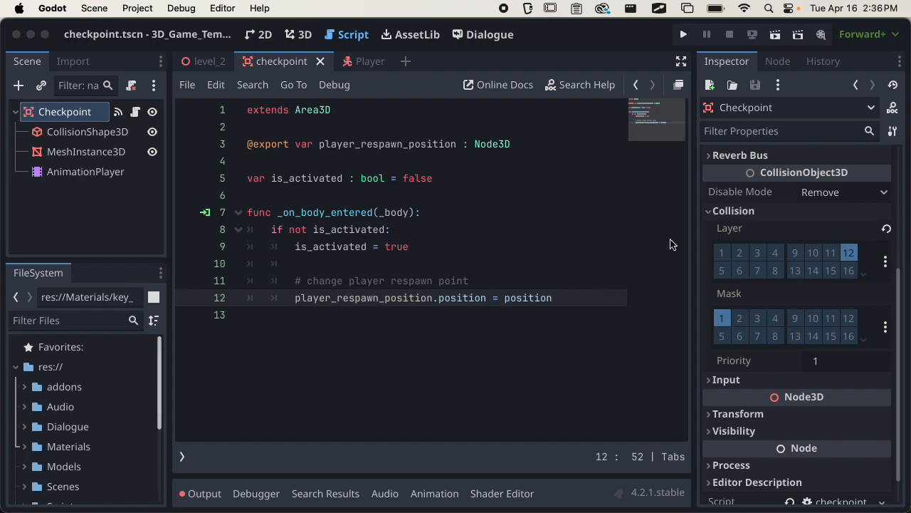
key(Return)
key(Return)
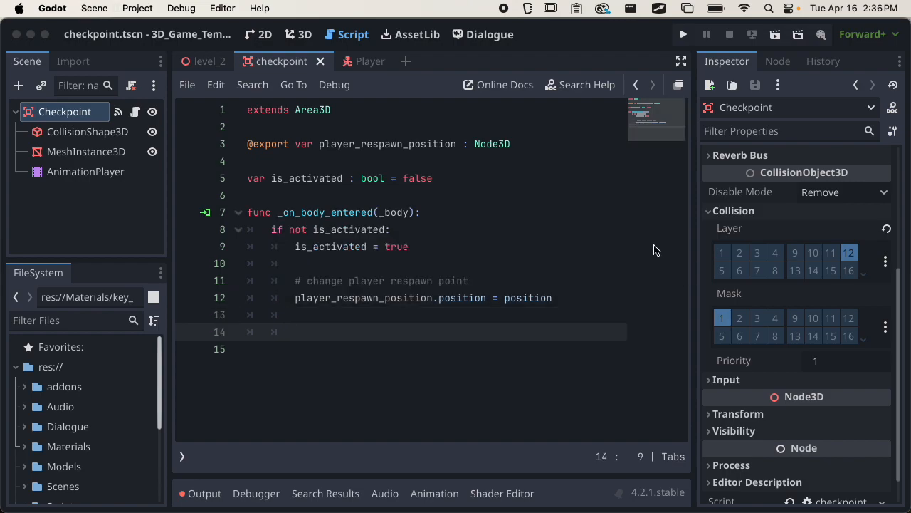
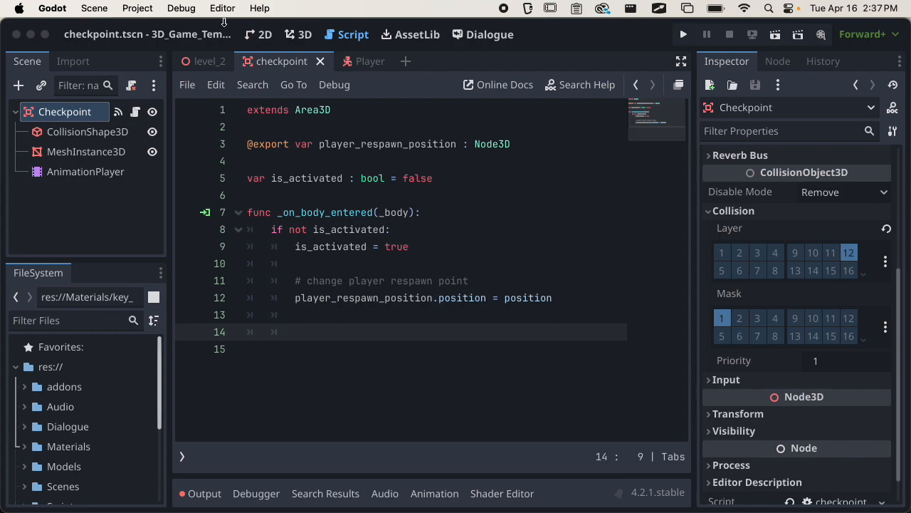
Bring up level_2 in the 3D view and orbit around the yellow bird player on the platform.
click(206, 62)
click(298, 34)
scroll(480, 293, up, 10)
middle_drag(480, 293, 230, 292)
scroll(309, 285, down, 6)
middle_drag(342, 285, 259, 303)
scroll(281, 271, down, 1)
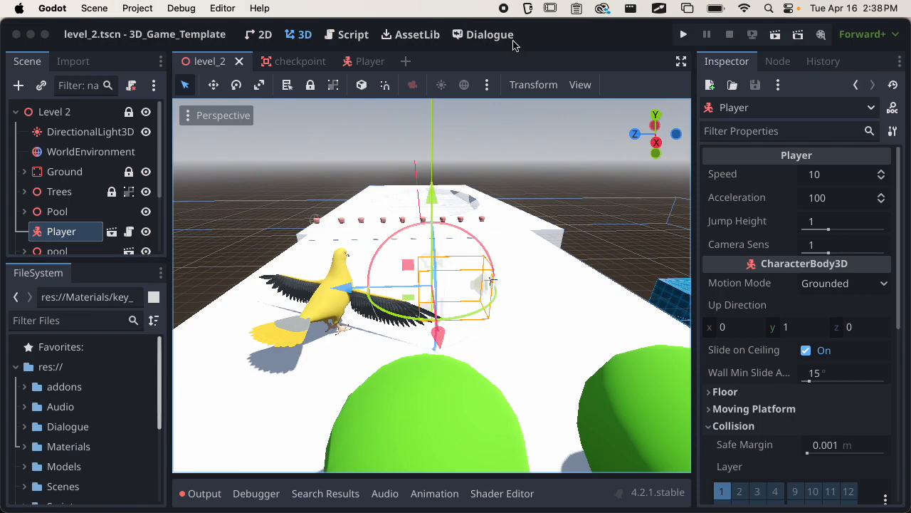
In the checkpoint script, add $AnimationPlayer.play("activated") on line 14 and begin an await line.
click(297, 61)
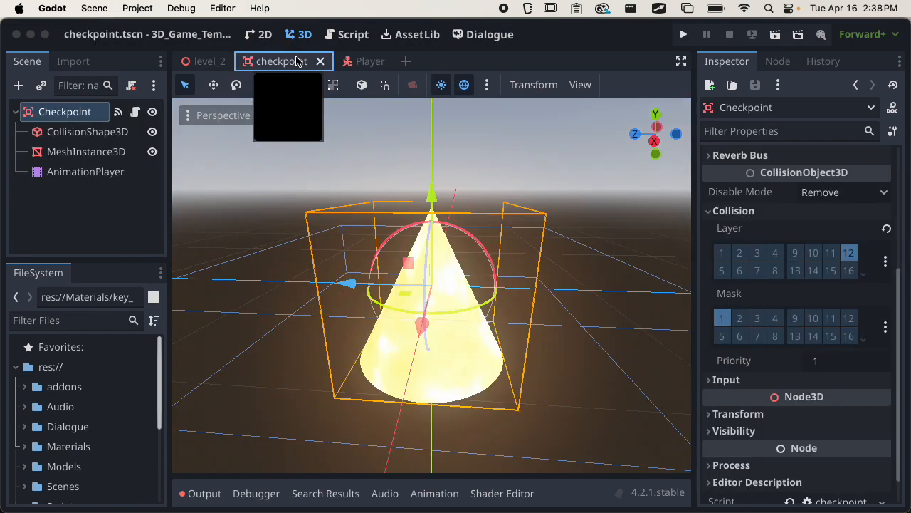
click(353, 39)
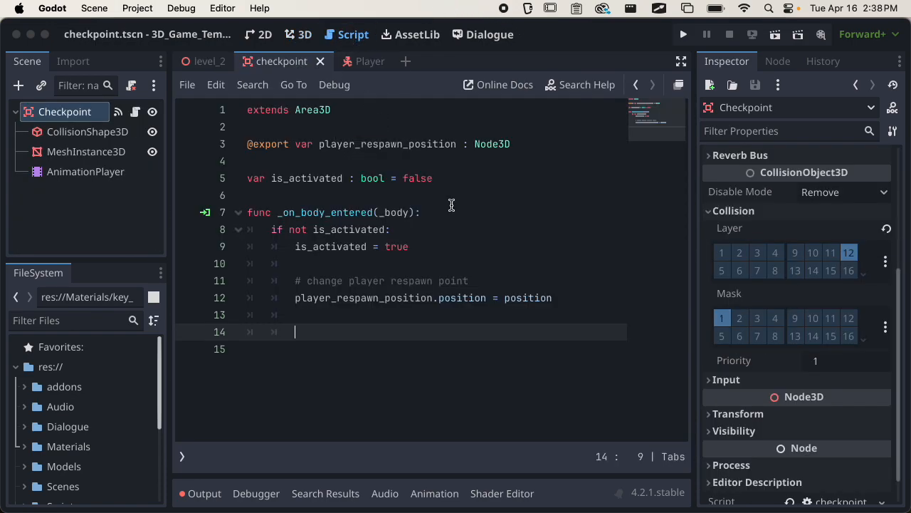
drag(84, 173, 384, 332)
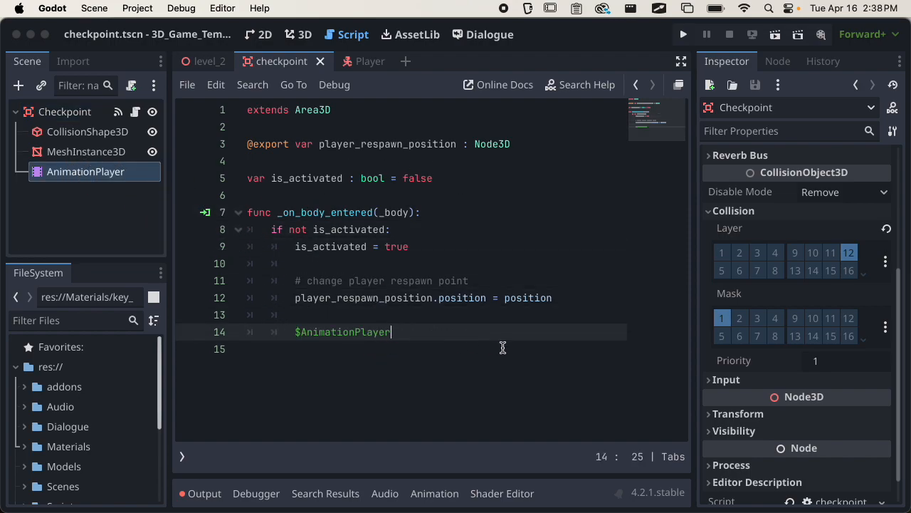
text(.play("activated")
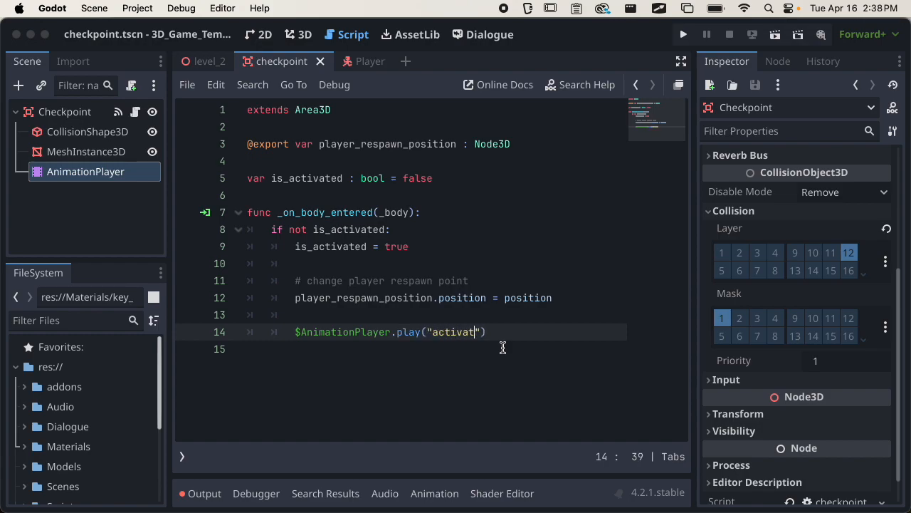
text())
key(Return)
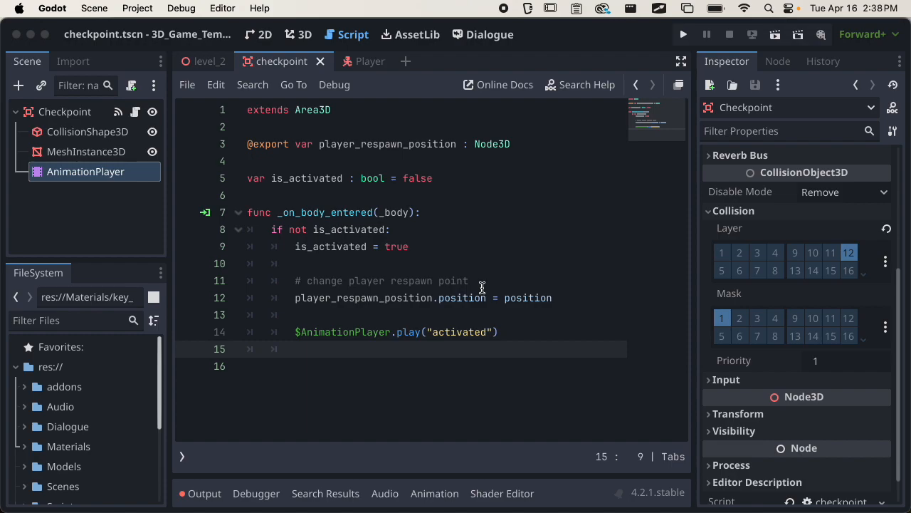
text(await)
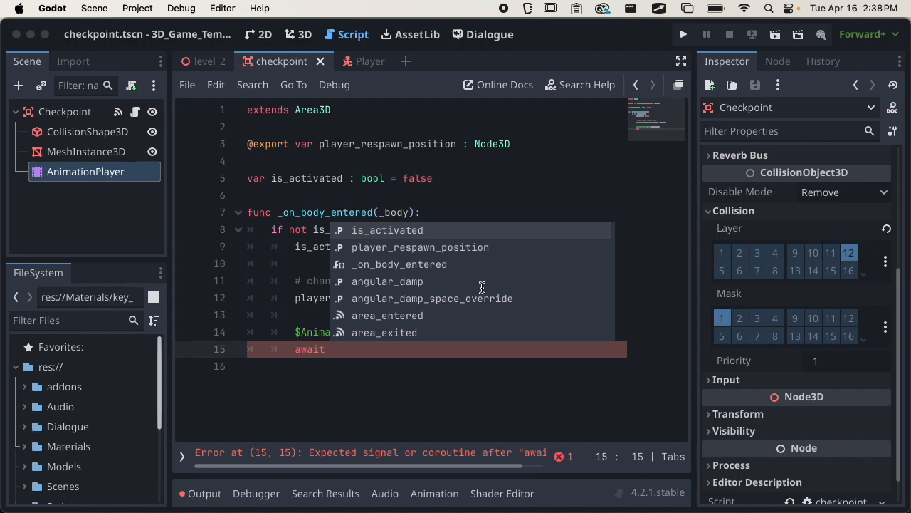
Complete line 15 as 'await $AnimationPlayer.animation_finished' and start a new line.
key(Escape)
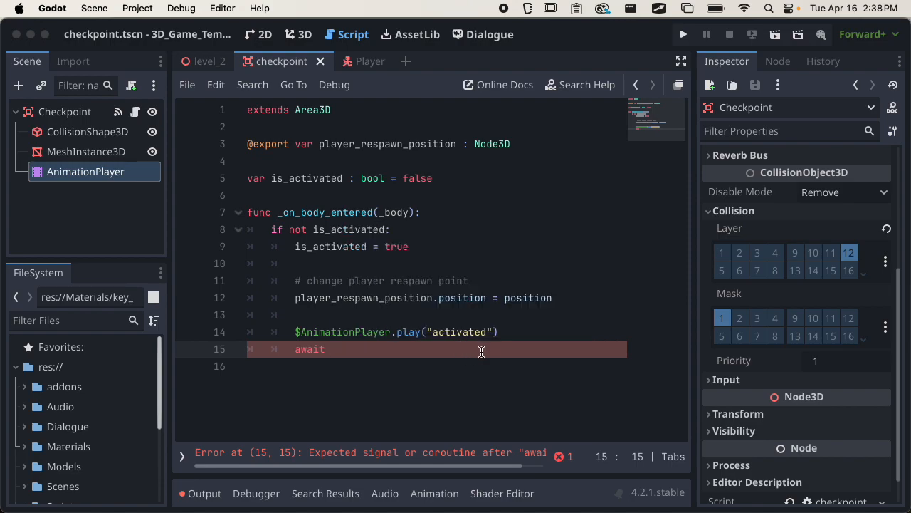
drag(111, 176, 404, 350)
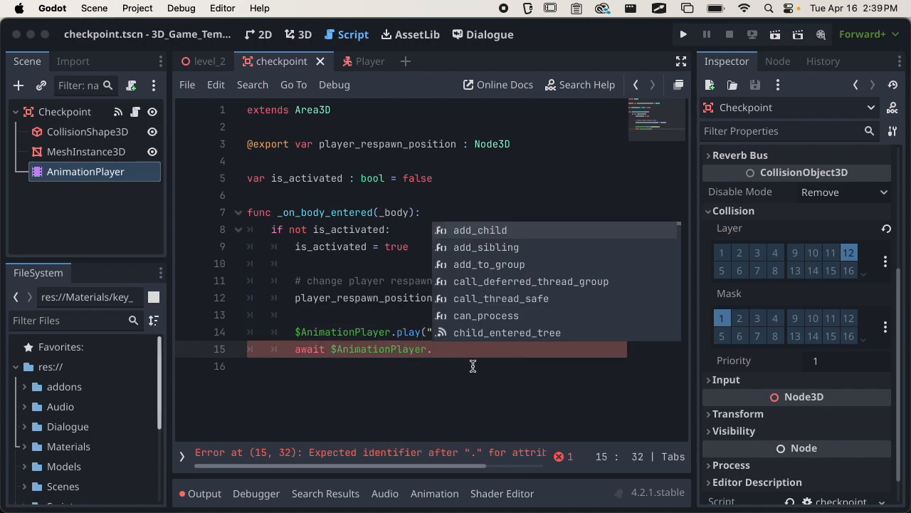
text(anima)
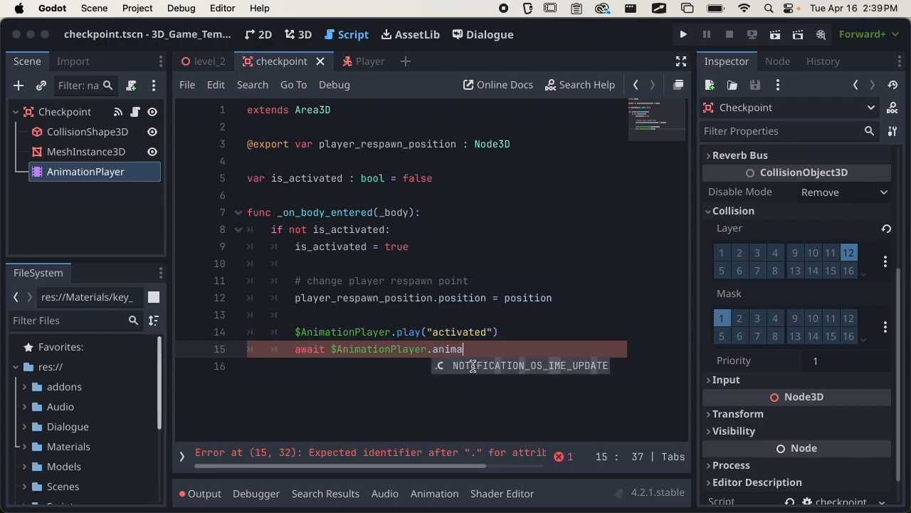
text(tion)
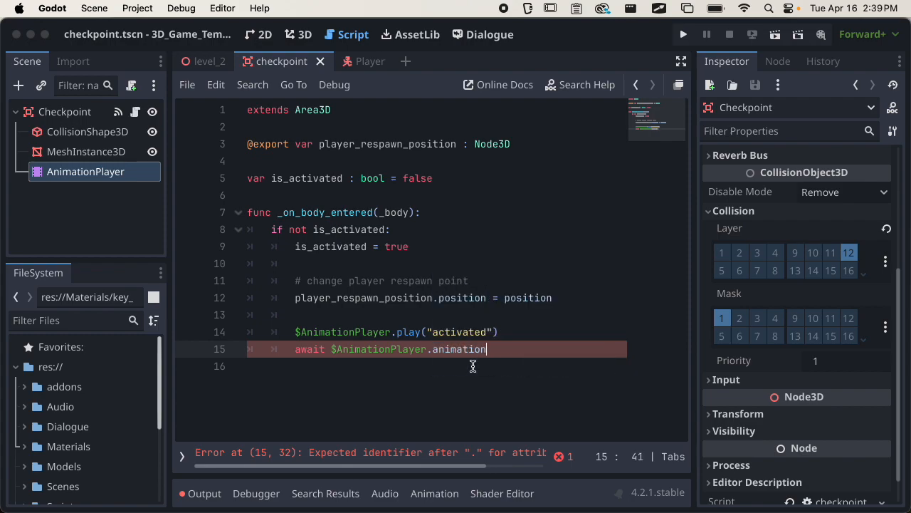
text(_finished)
key(Return)
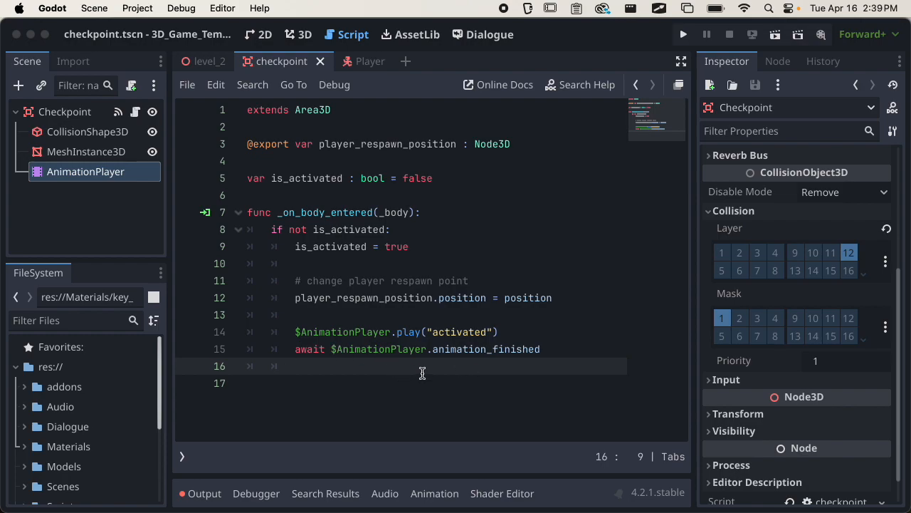
Highlight the play and await lines 14 and 15, then return to empty line 16.
drag(288, 336, 518, 329)
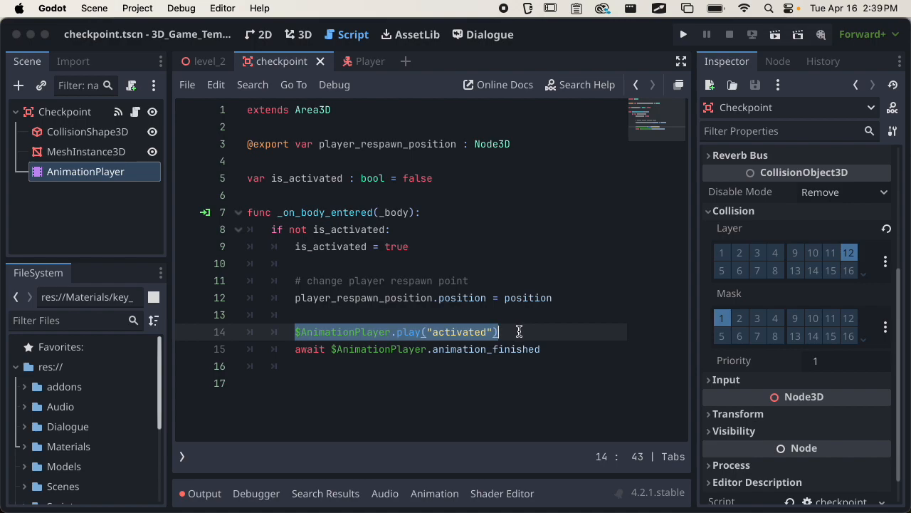
drag(298, 350, 542, 350)
click(471, 367)
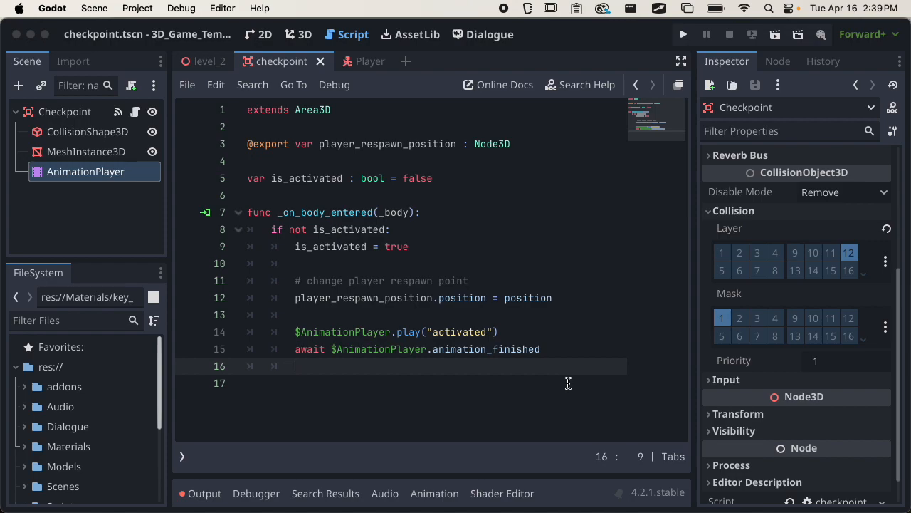
Duplicate the play line onto line 16, change 'activated' to 'idle', and save the script.
drag(294, 332, 508, 326)
key(super+c)
click(368, 363)
key(super+v)
double_click(459, 366)
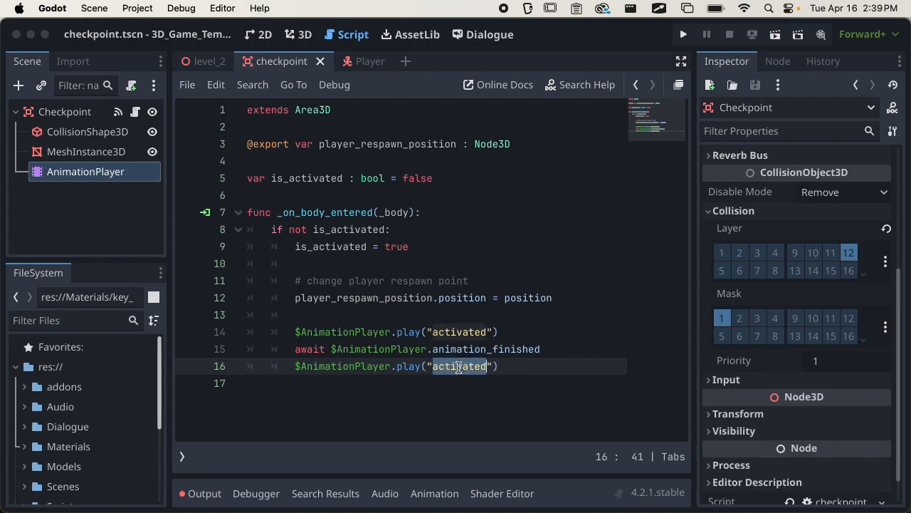
text(idle)
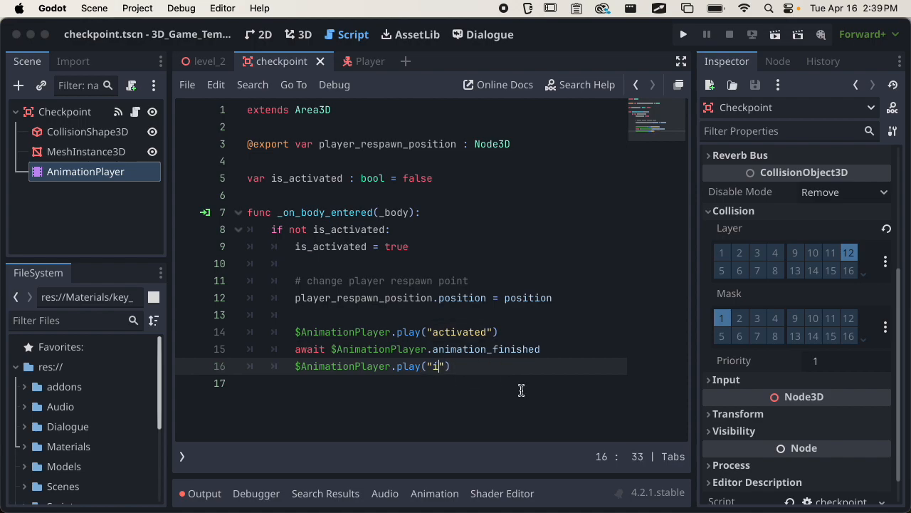
key(super+s)
Add an AudioStreamPlayer3D under Checkpoint and load Audio/pickup.wav as its stream.
click(45, 114)
click(19, 85)
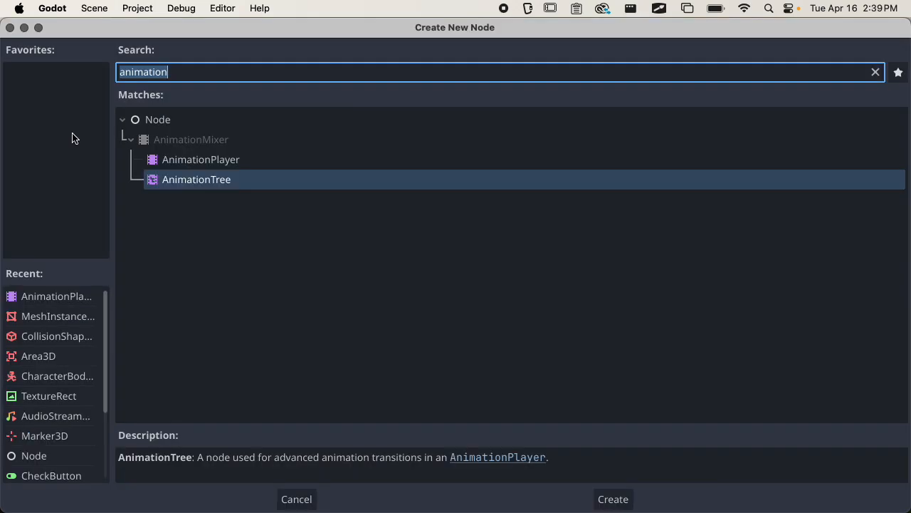
text(audio)
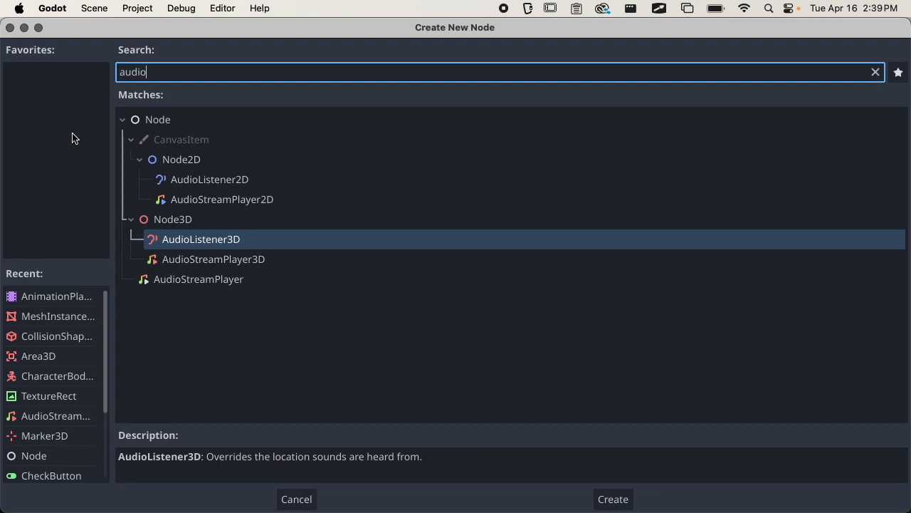
key(Down)
key(Return)
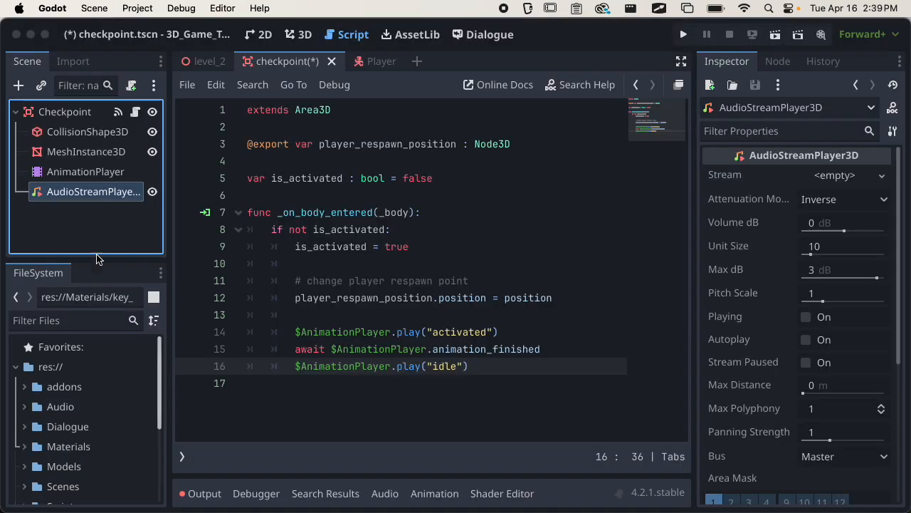
click(834, 175)
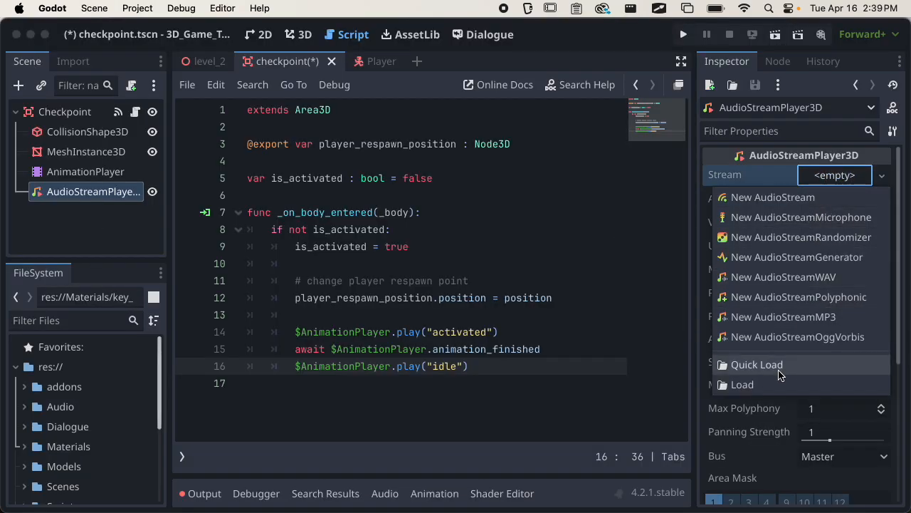
click(770, 386)
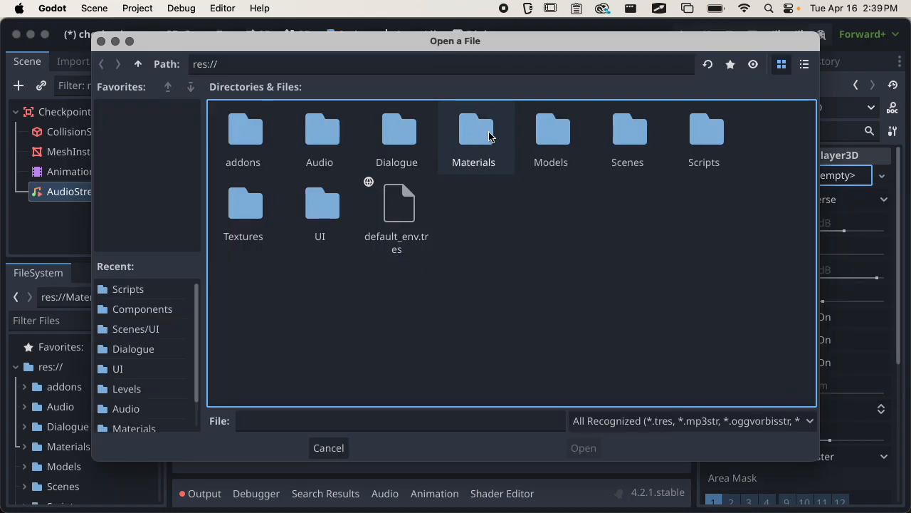
double_click(321, 134)
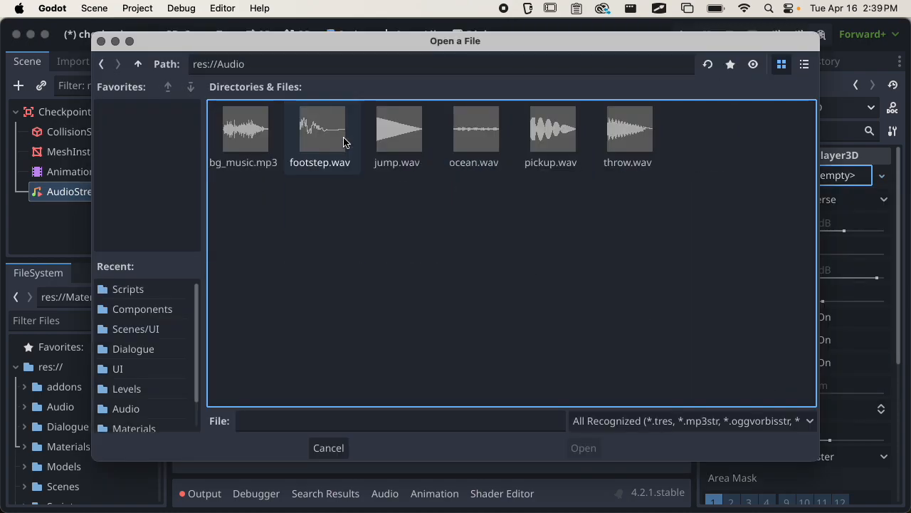
click(561, 138)
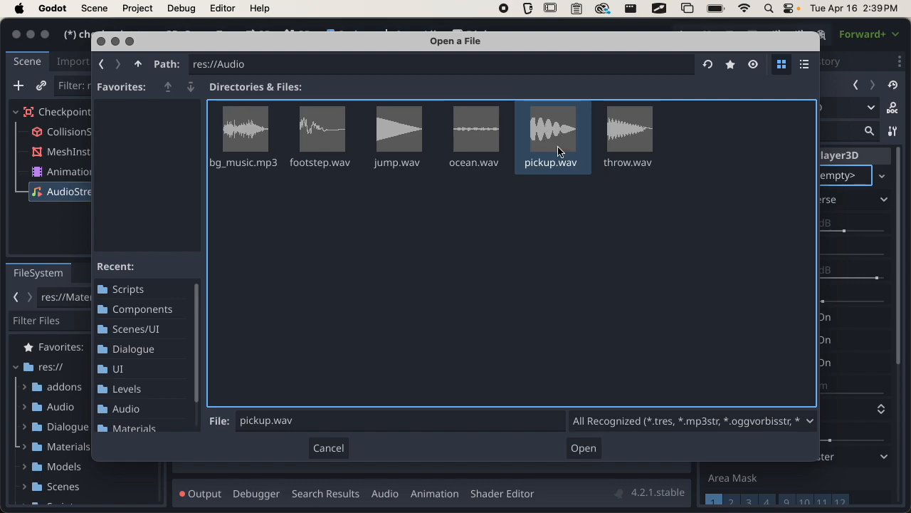
click(584, 450)
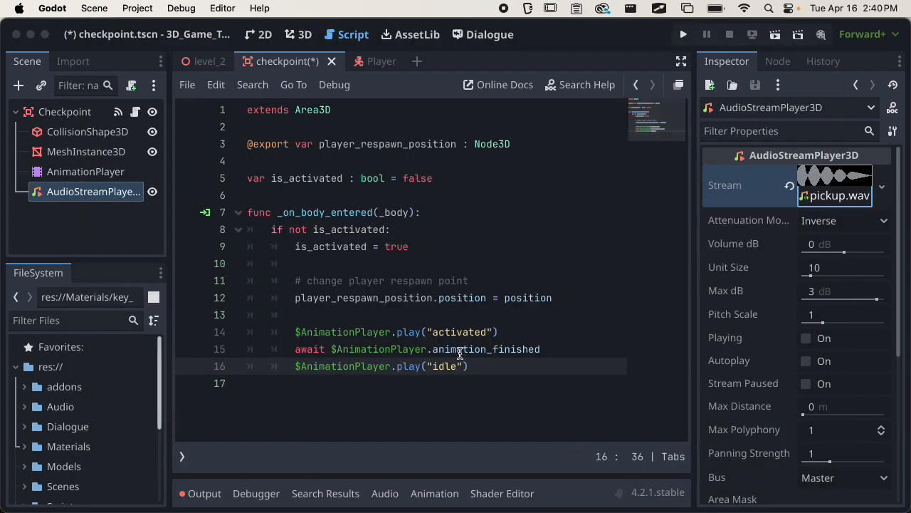
Insert $AudioStreamPlayer3D.play() on line 13 of the script and save it.
click(399, 315)
drag(100, 189, 377, 315)
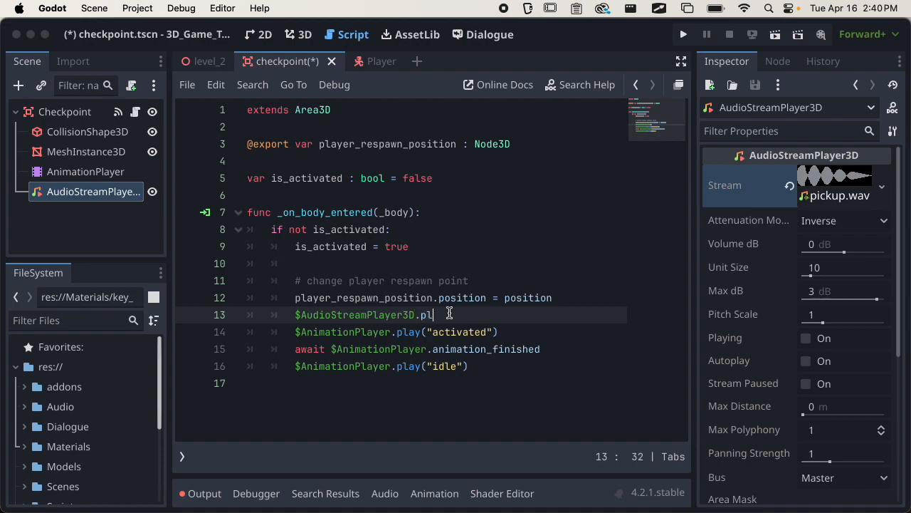
text(())
key(super+s)
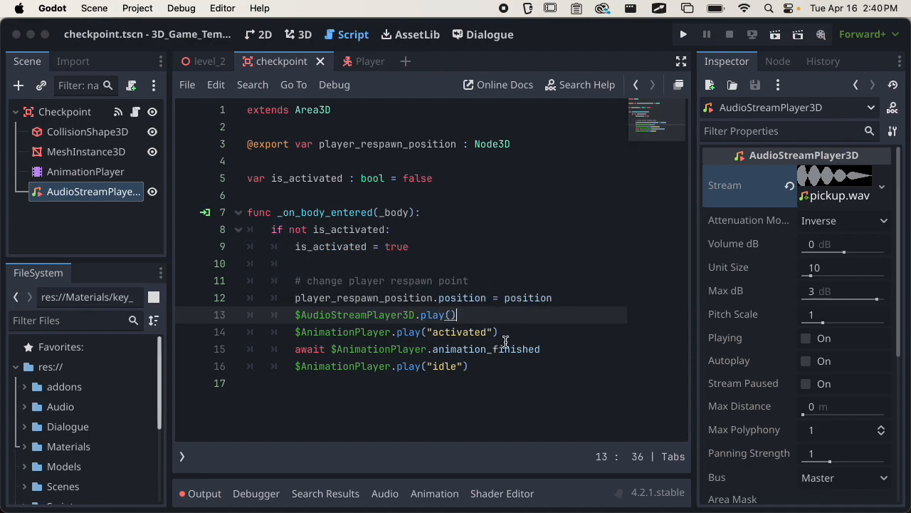
drag(292, 350, 484, 365)
click(485, 364)
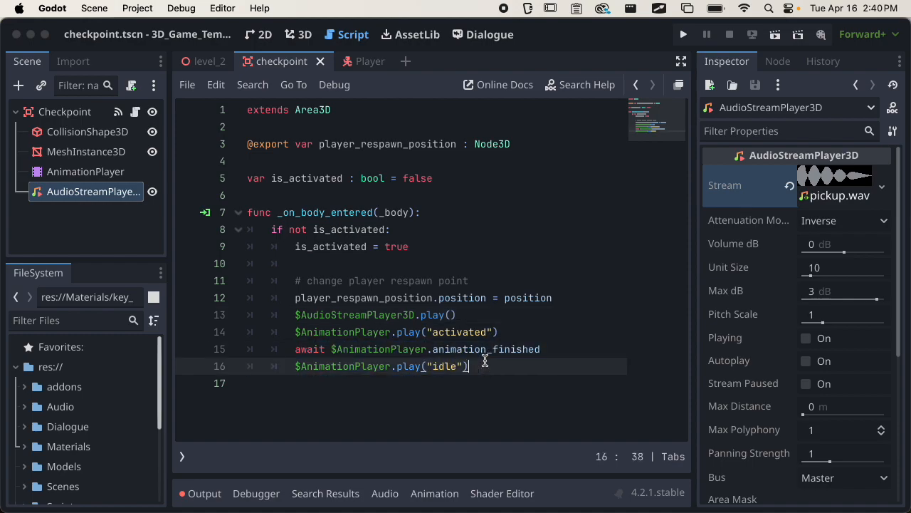
Instance checkpoint.tscn as a child of the Level 2 root in the 3D view.
click(200, 62)
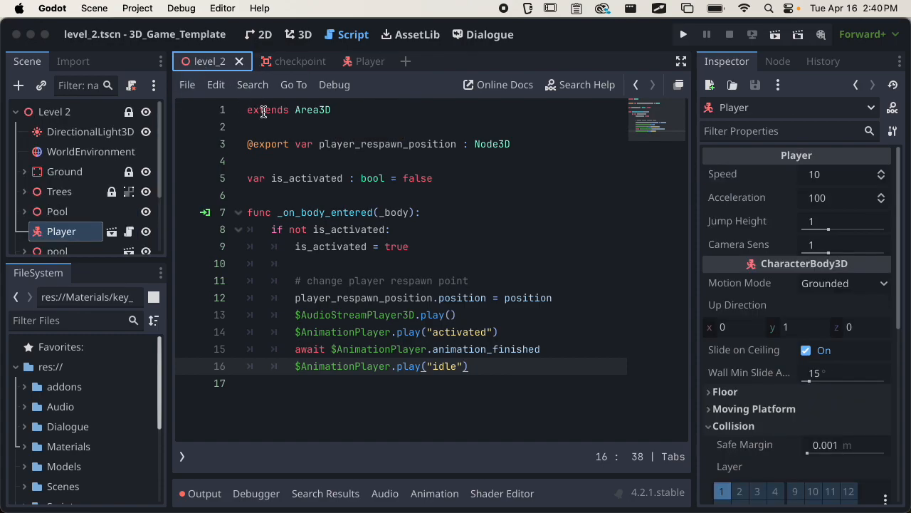
click(300, 34)
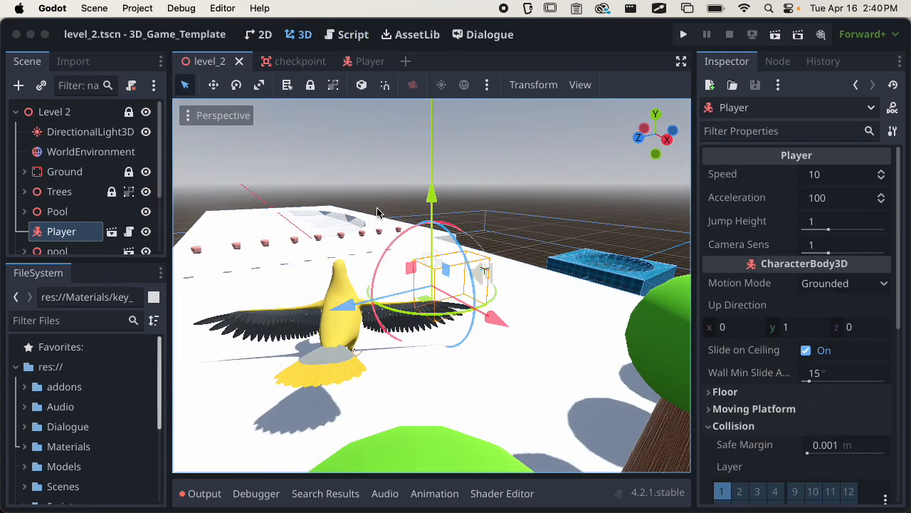
drag(92, 264, 120, 470)
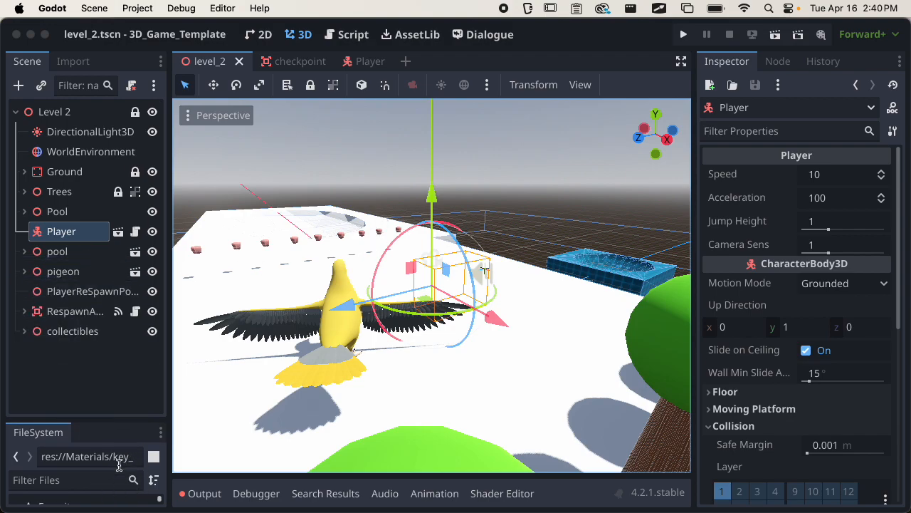
click(75, 118)
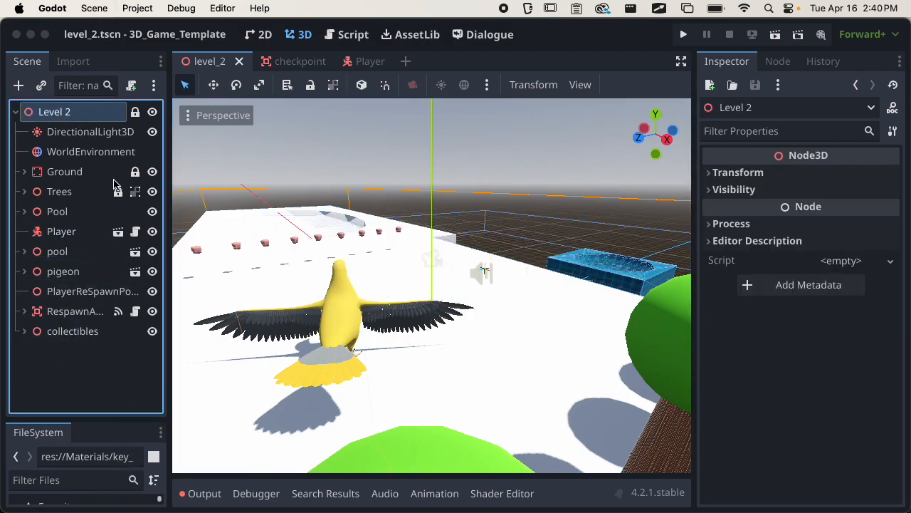
click(41, 86)
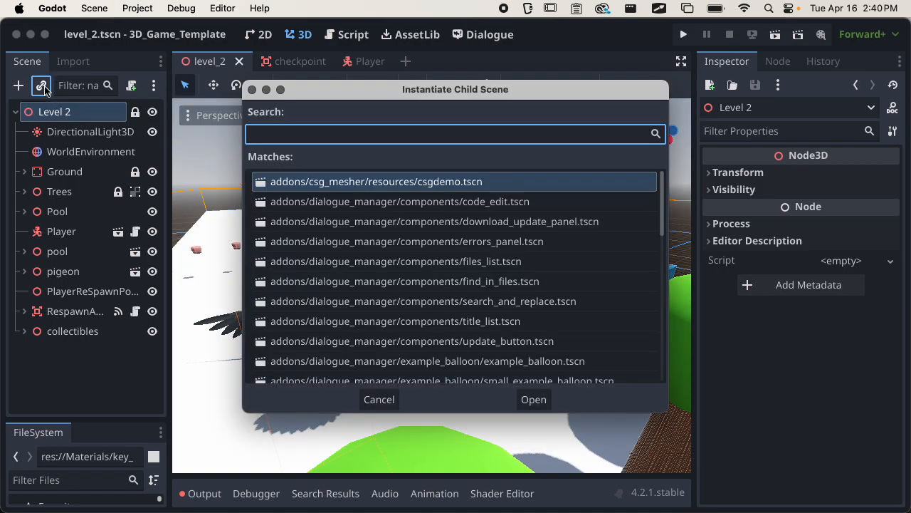
text(check)
key(Return)
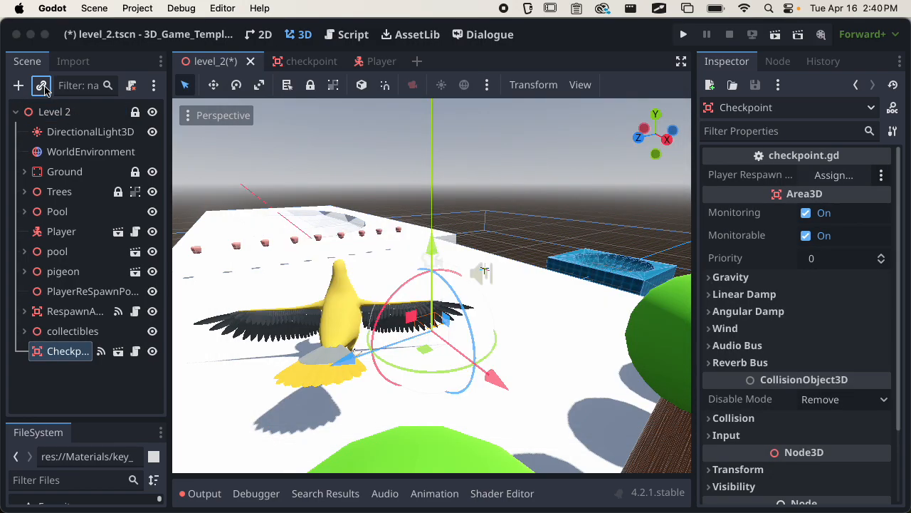
Raise the checkpoint and try moving it across the platform, undoing the last move.
scroll(504, 333, up, 2)
middle_drag(504, 333, 576, 290)
drag(432, 252, 435, 200)
scroll(311, 331, down, 5)
middle_drag(311, 330, 340, 392)
drag(479, 356, 333, 261)
key(f)
scroll(367, 309, up, 15)
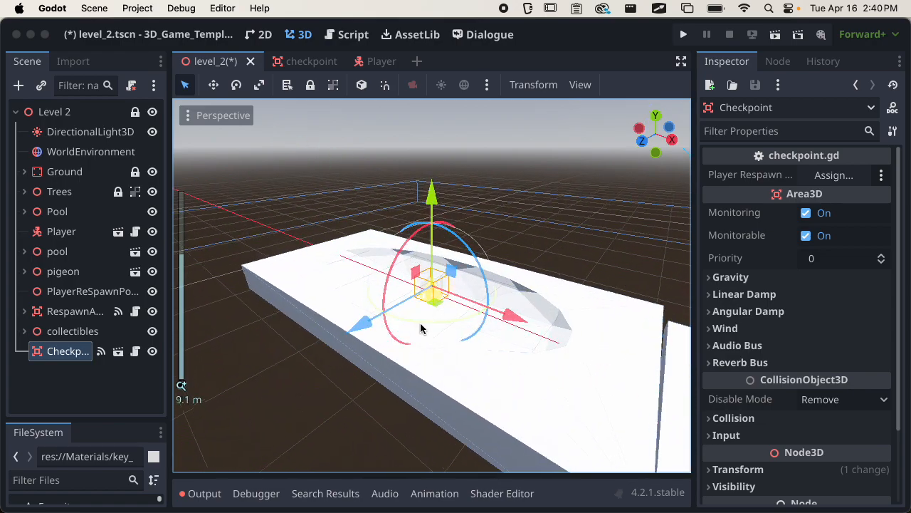
scroll(511, 325, down, 10)
middle_drag(442, 375, 520, 325)
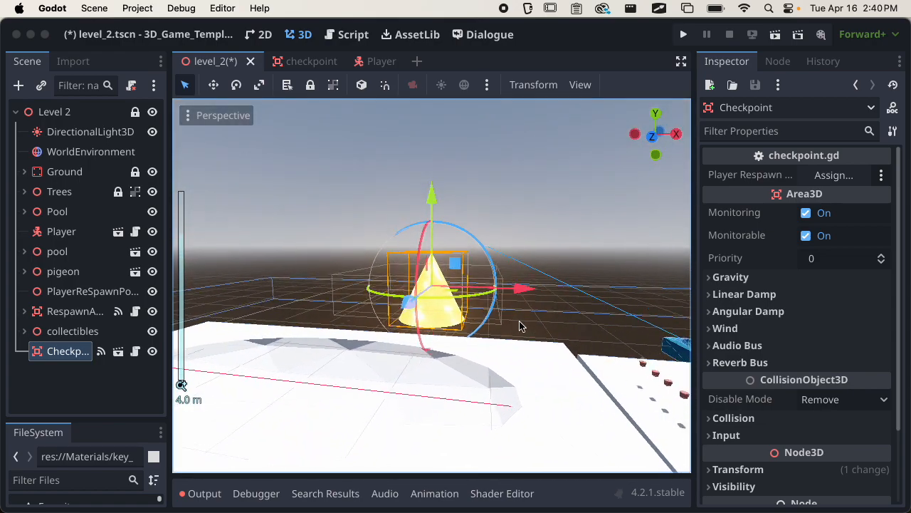
key(super+z)
Slide the checkpoint along X to the far end of the white platform and save level_2.
scroll(520, 329, down, 20)
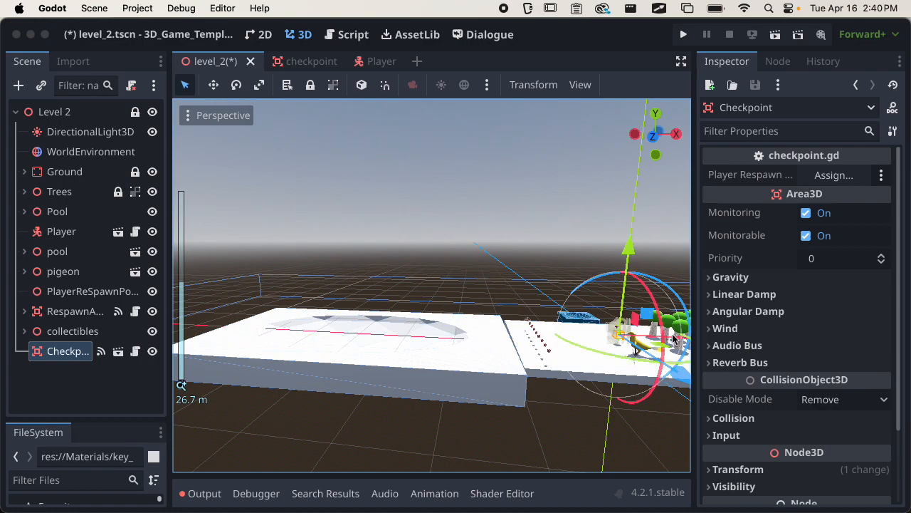
middle_drag(673, 339, 319, 266)
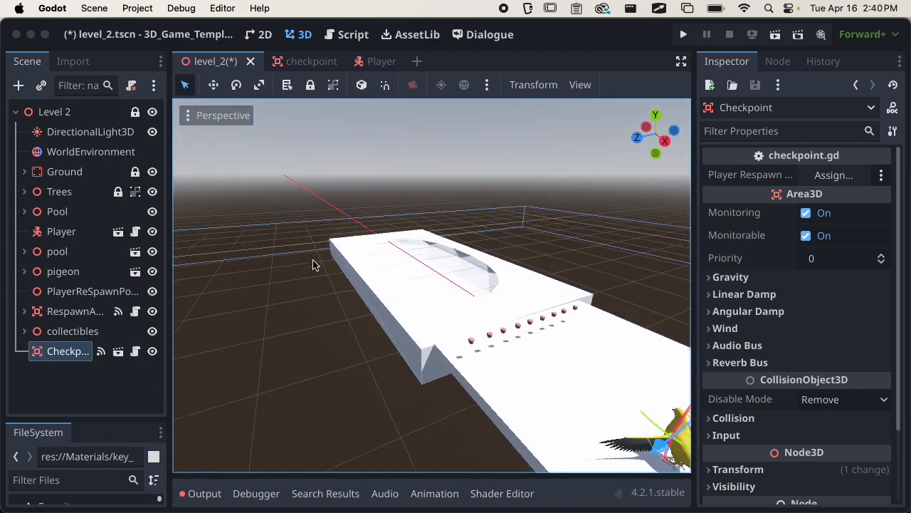
shift+middle_drag(509, 388, 421, 354)
drag(675, 411, 357, 208)
key(f)
middle_drag(389, 330, 544, 286)
drag(525, 288, 491, 289)
key(f)
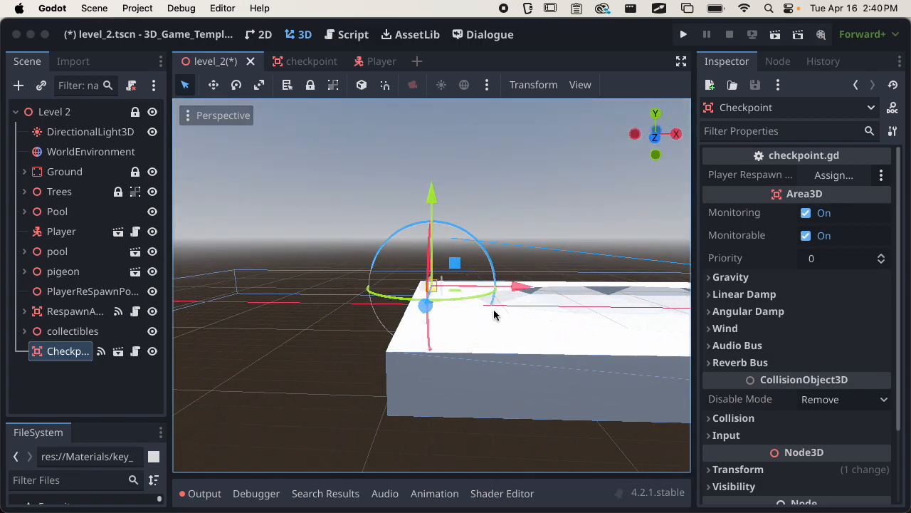
middle_drag(490, 312, 358, 373)
scroll(531, 337, up, 5)
middle_drag(532, 337, 313, 338)
scroll(478, 345, up, 6)
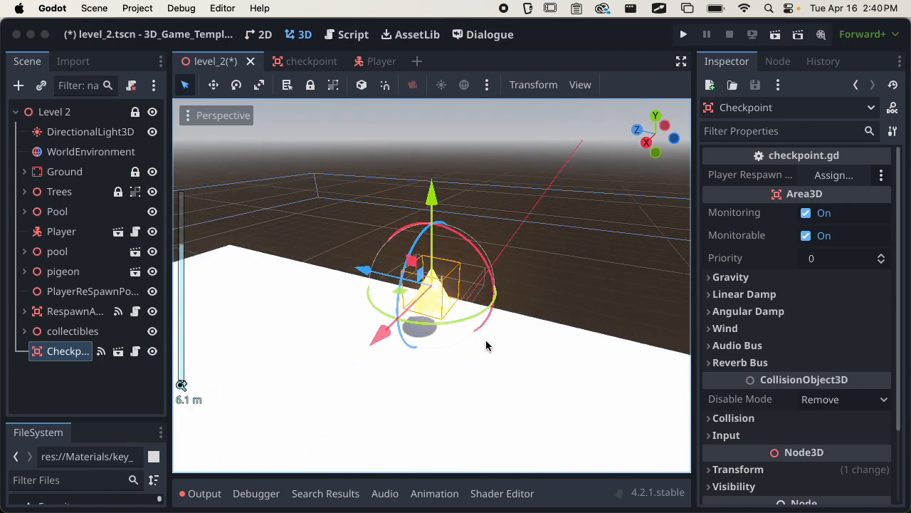
middle_drag(478, 345, 369, 315)
key(super+s)
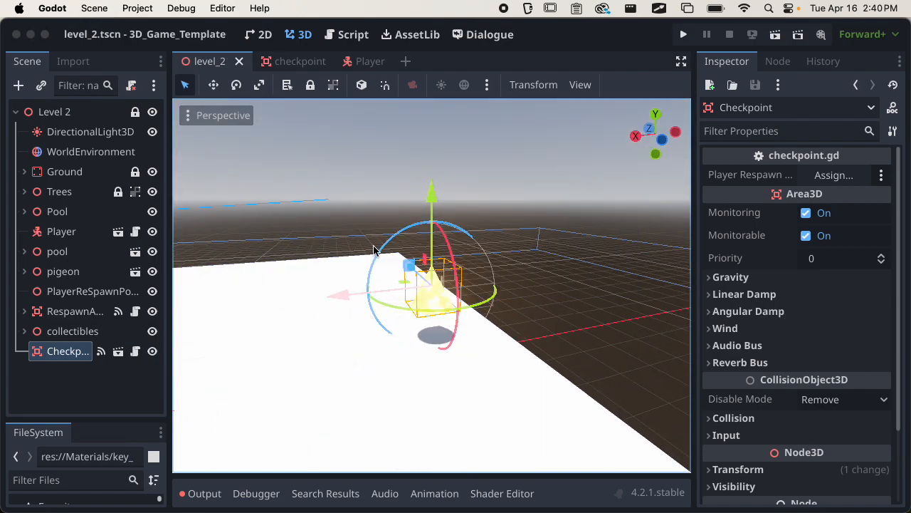
Assign PlayerReSpawnPoint to the Checkpoint's Player Respawn Position, then inspect the RespawnArea node.
drag(695, 168, 630, 184)
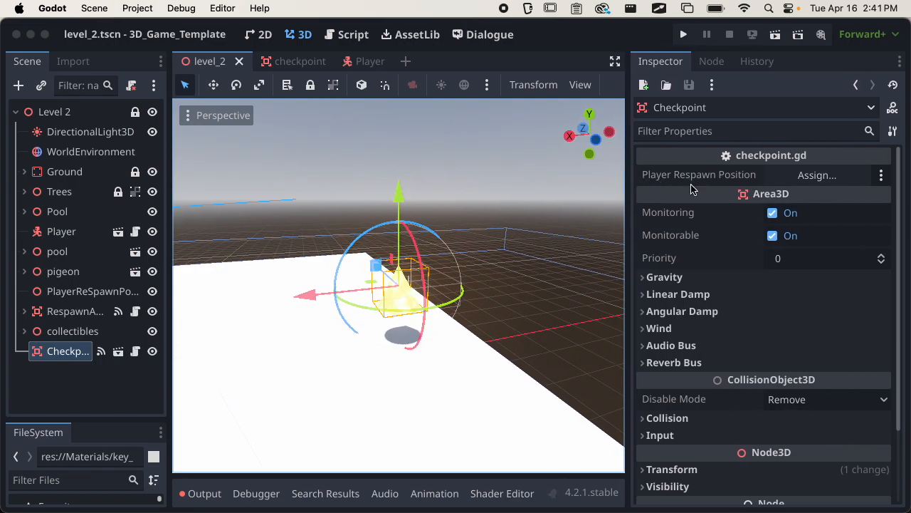
drag(70, 293, 794, 171)
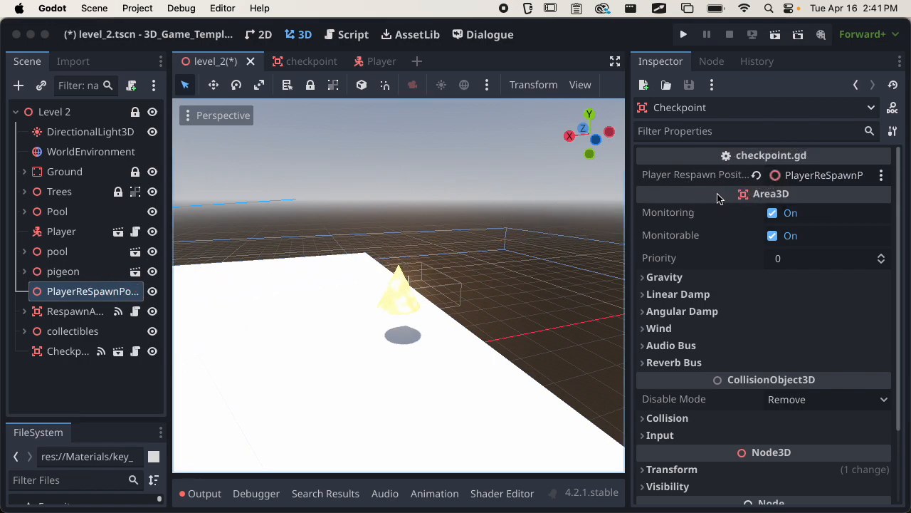
drag(628, 235, 737, 224)
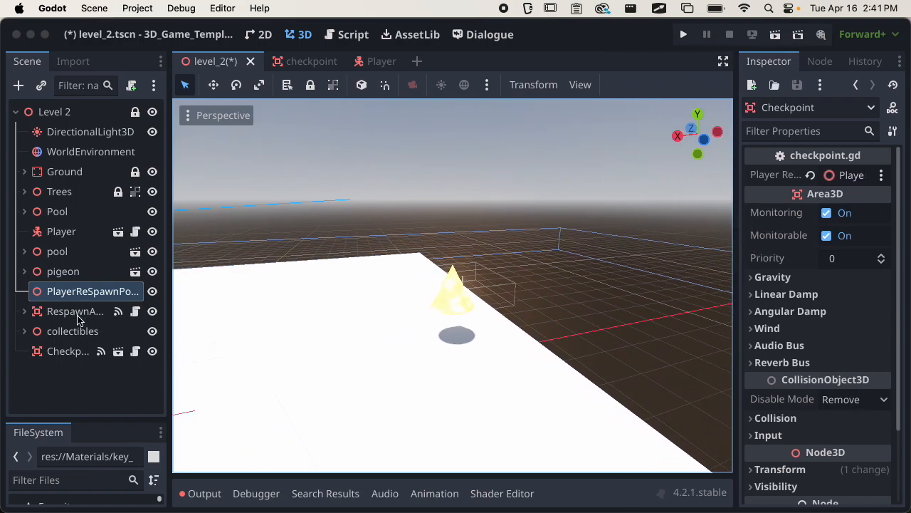
drag(166, 299, 224, 291)
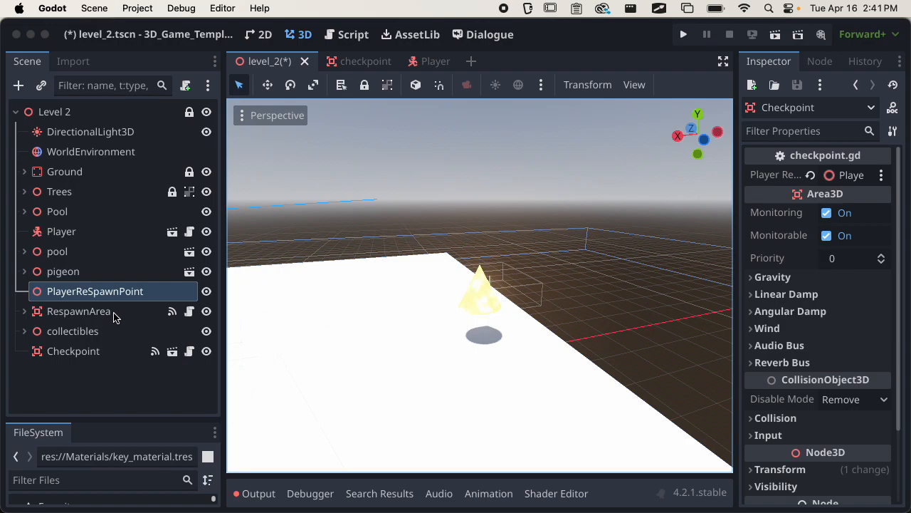
click(174, 315)
drag(745, 232, 602, 249)
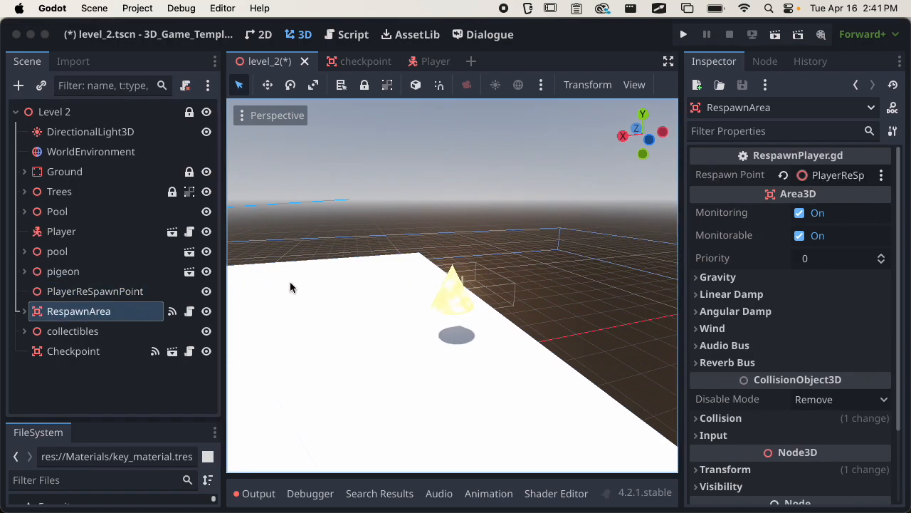
Save level_2 and run the current scene to playtest it.
key(super+s)
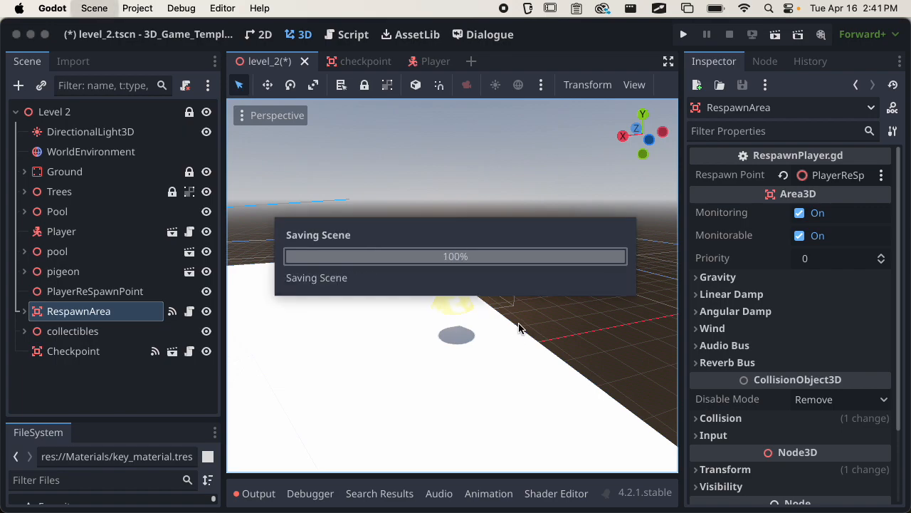
click(774, 35)
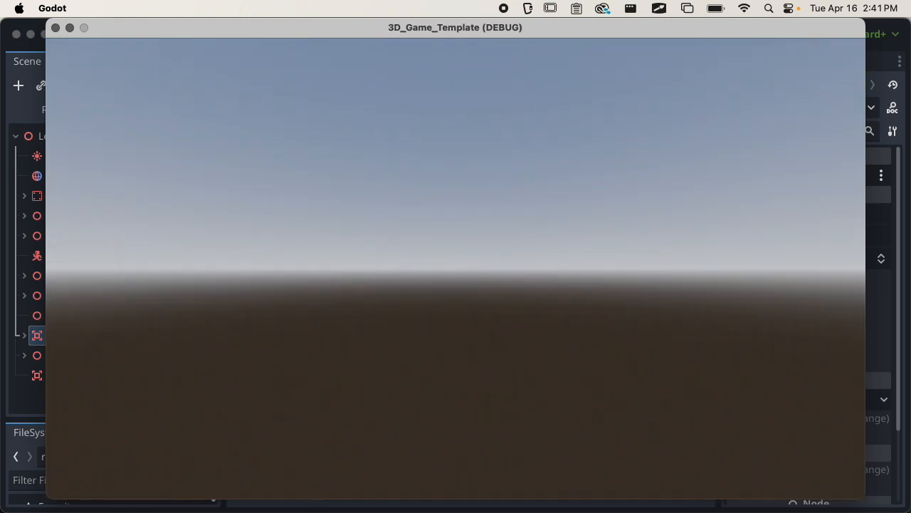
Stop the game, move the Ground from collision layer 1 to layer 2, and save.
key(Escape)
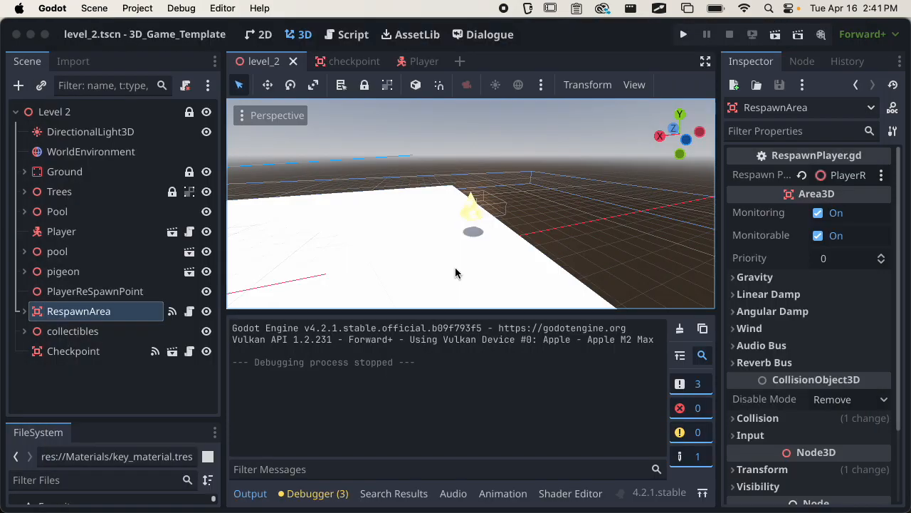
click(64, 173)
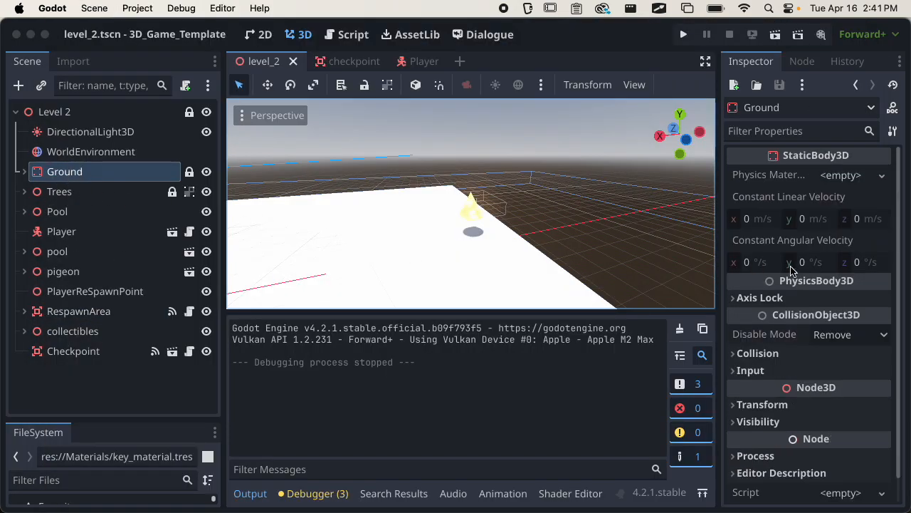
scroll(826, 334, down, 2)
click(787, 330)
scroll(797, 327, down, 5)
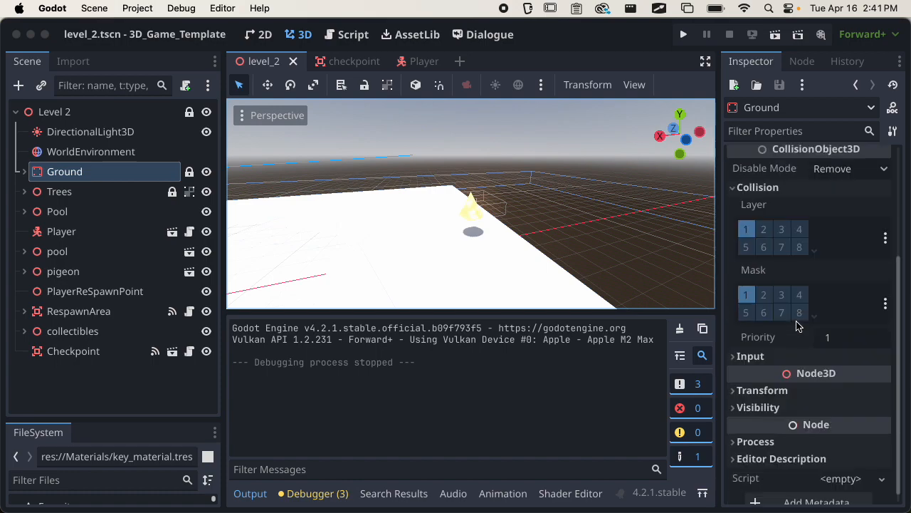
click(764, 223)
click(750, 222)
key(super+s)
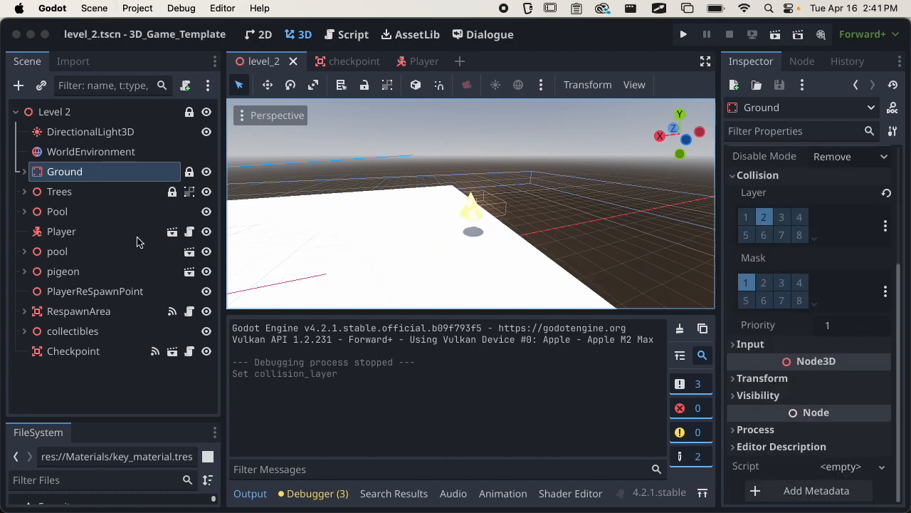
Put the pool Cube's StaticBody3D on collision layer 2 and save.
click(23, 252)
click(71, 289)
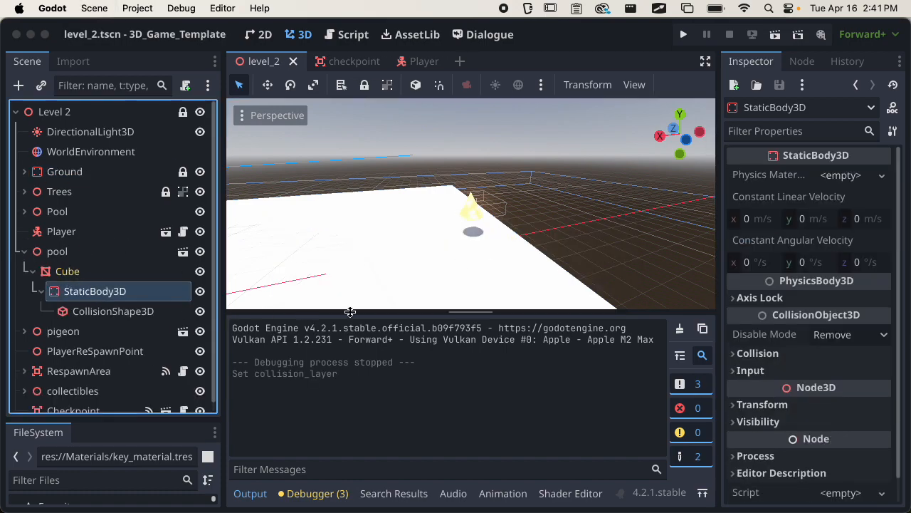
click(791, 354)
scroll(784, 321, down, 5)
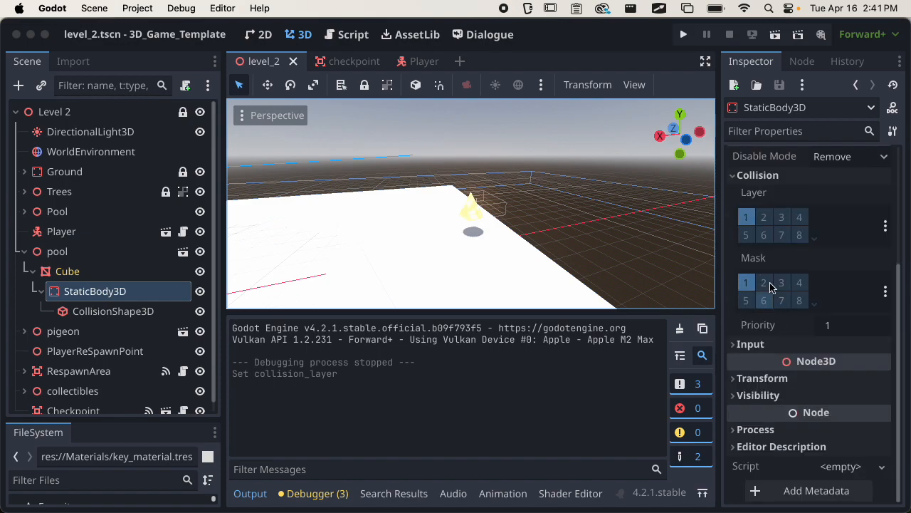
click(764, 218)
key(super+s)
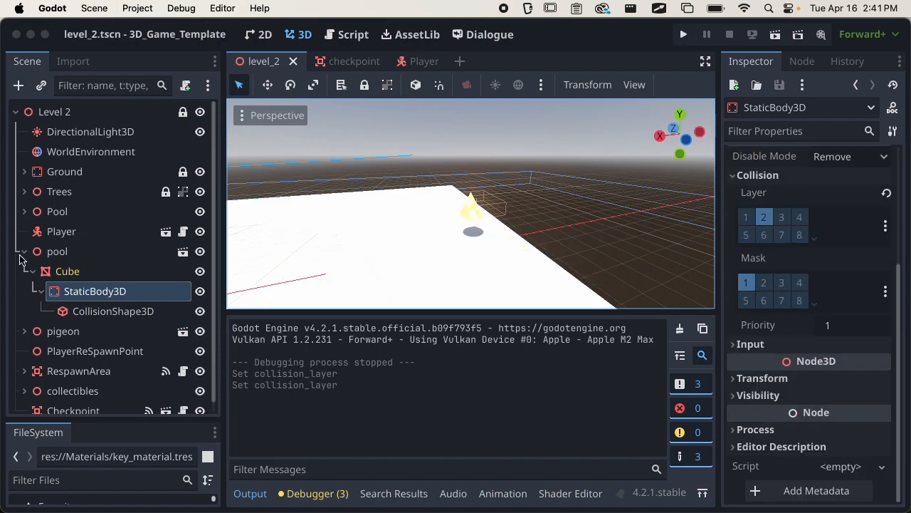
Put the StaticBody3D under Pool on collision layer 2, save, and run the scene again.
scroll(37, 292, down, 1)
click(24, 201)
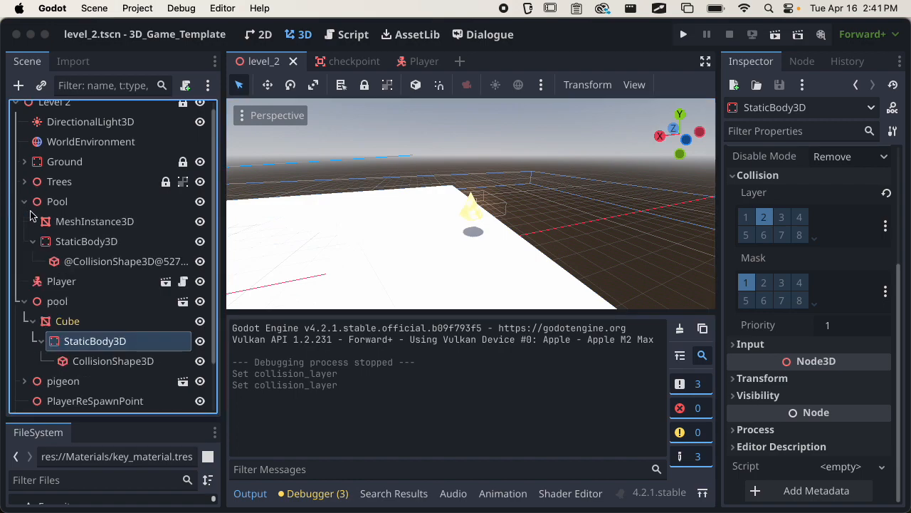
click(71, 240)
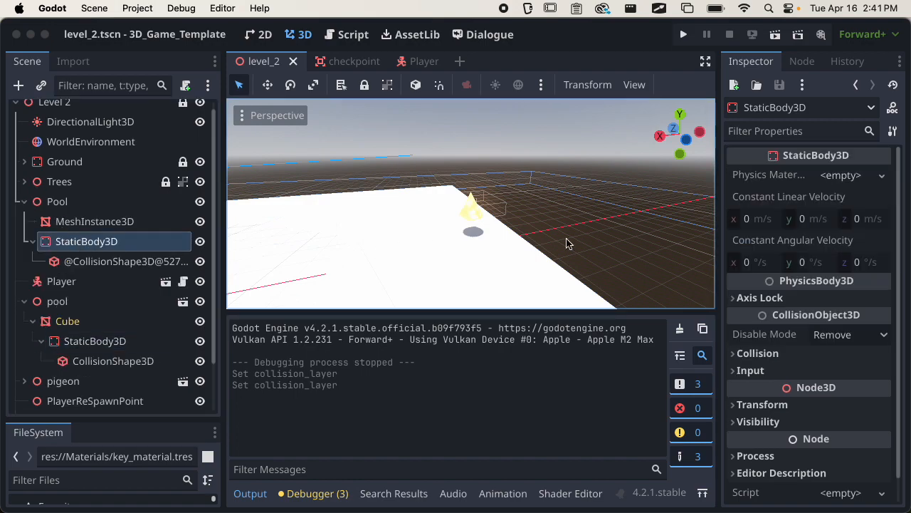
scroll(779, 314, down, 1)
click(756, 326)
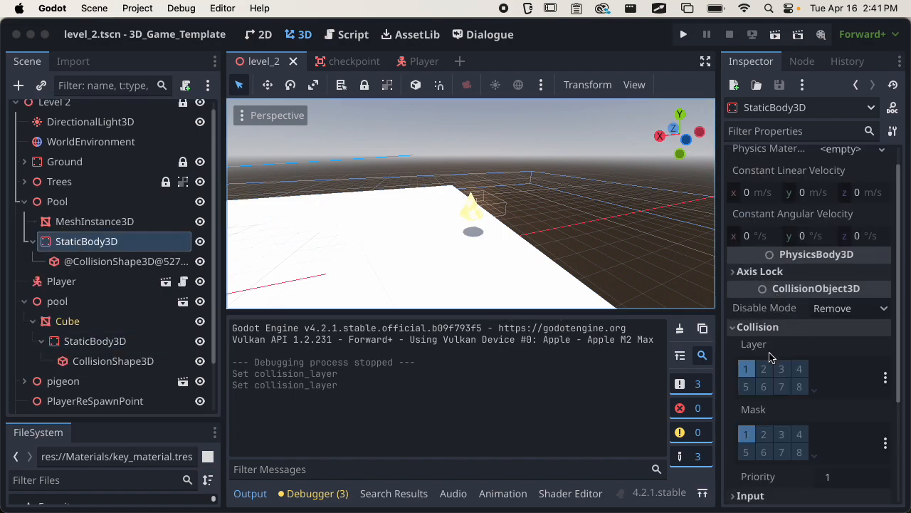
click(747, 369)
key(super+s)
click(25, 202)
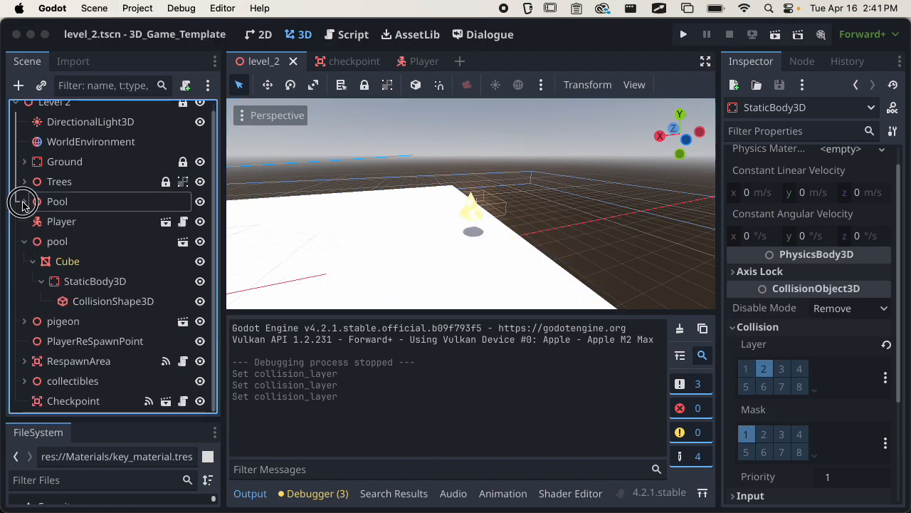
click(25, 241)
key(super+r)
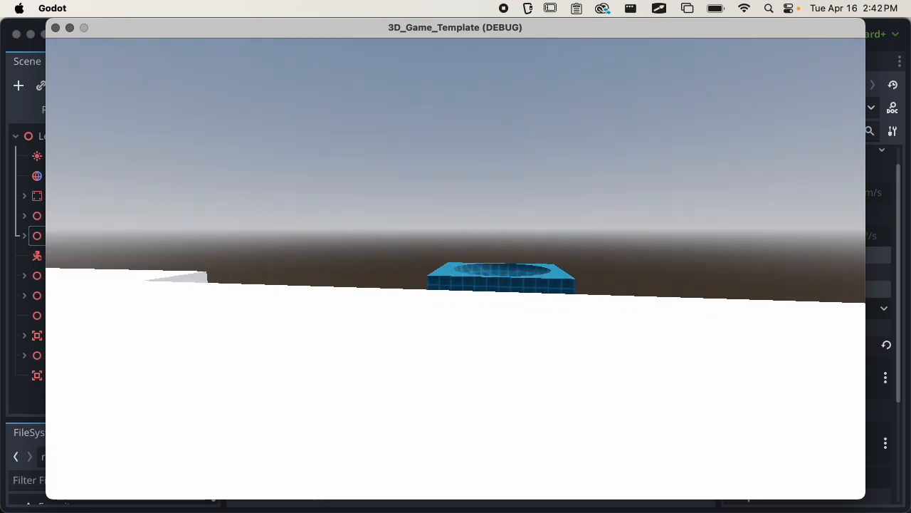
Walk the player past the apple row along the platform and into the yellow checkpoint cone.
key(w)
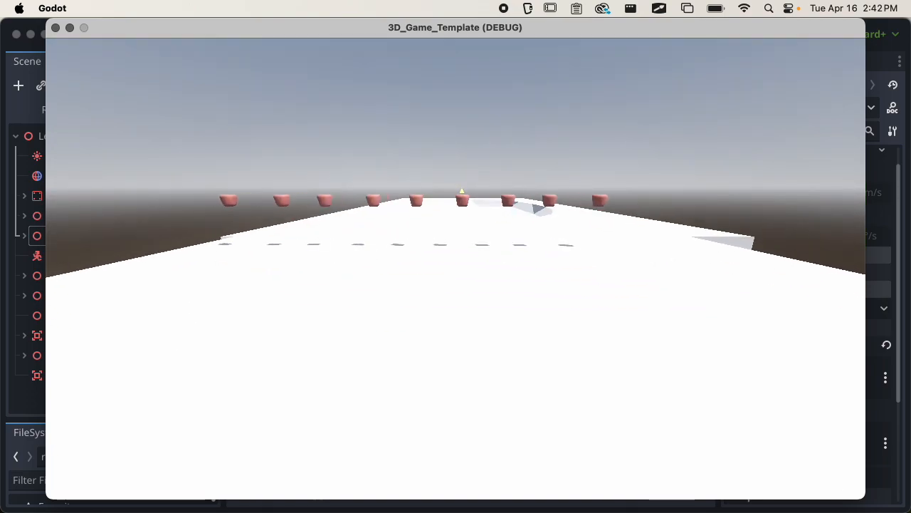
key(w)
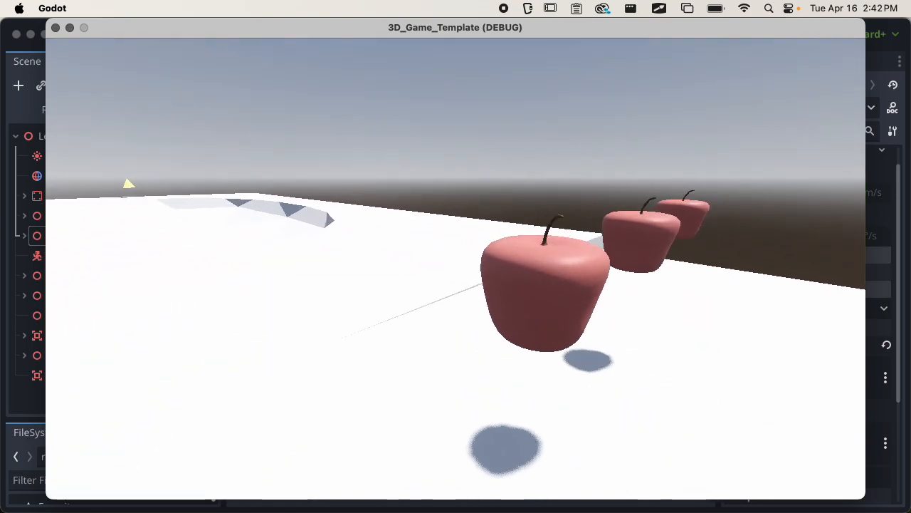
key(w)
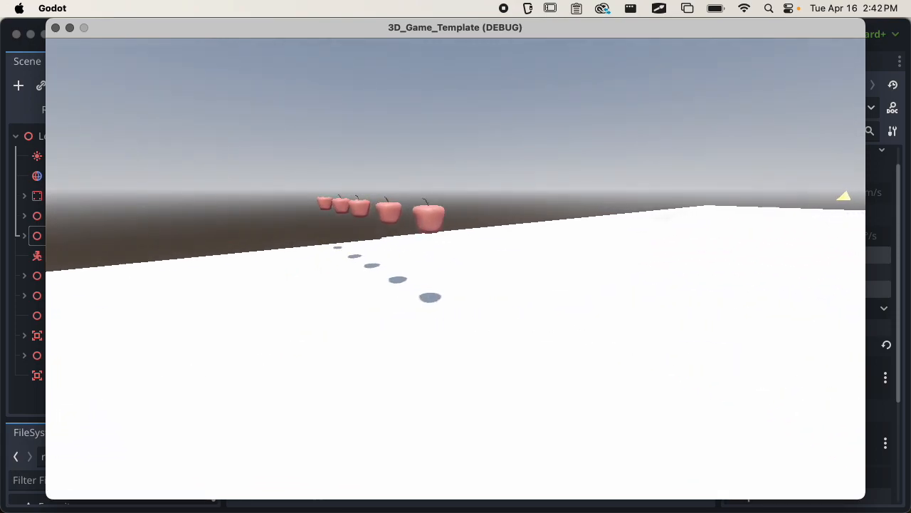
key(w)
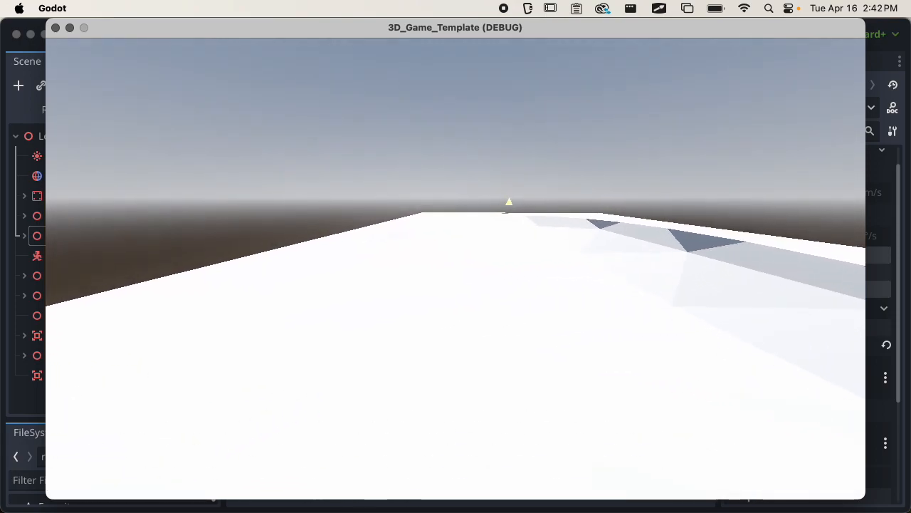
key(w)
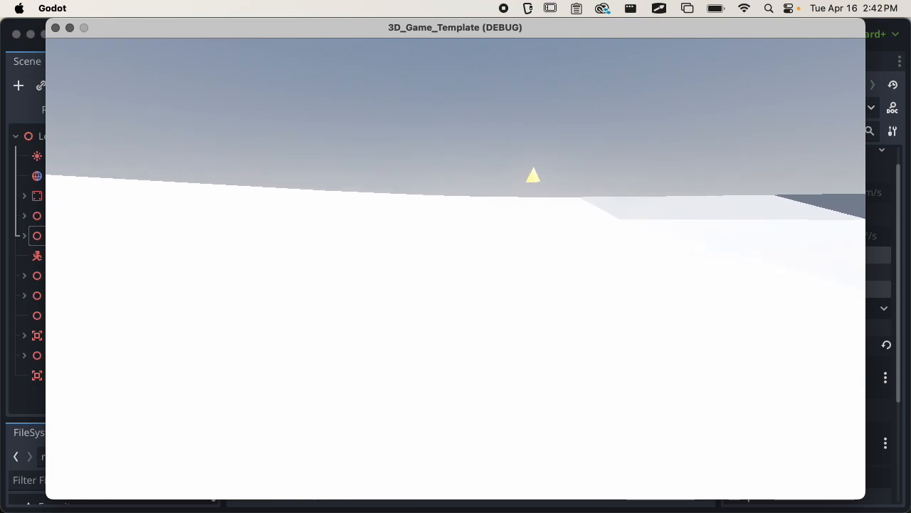
key(w)
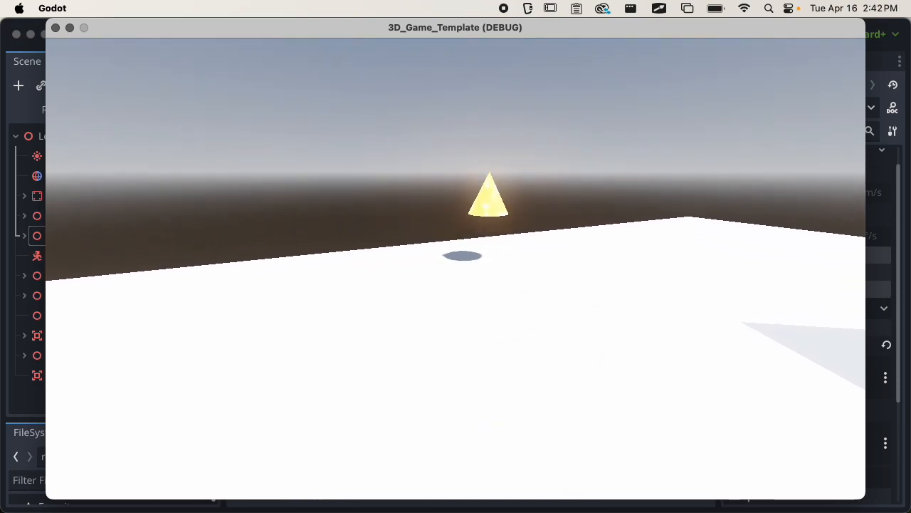
key(w)
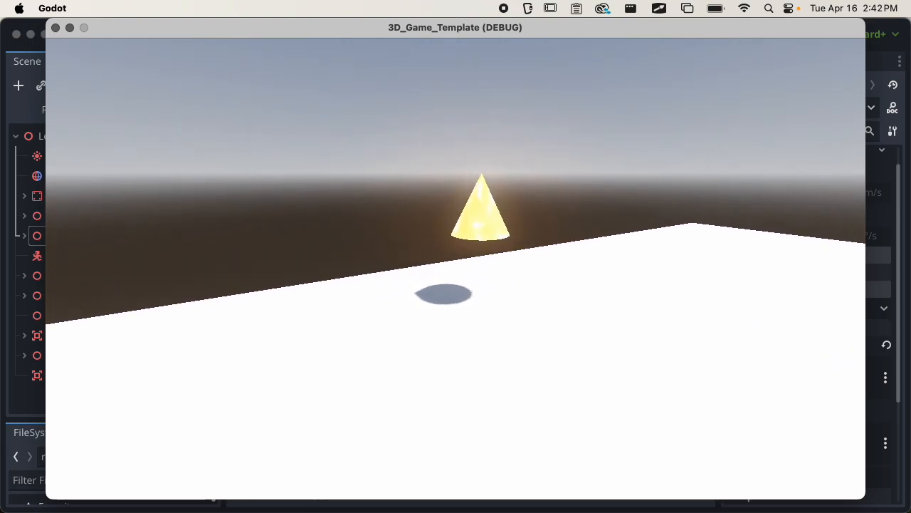
key(w)
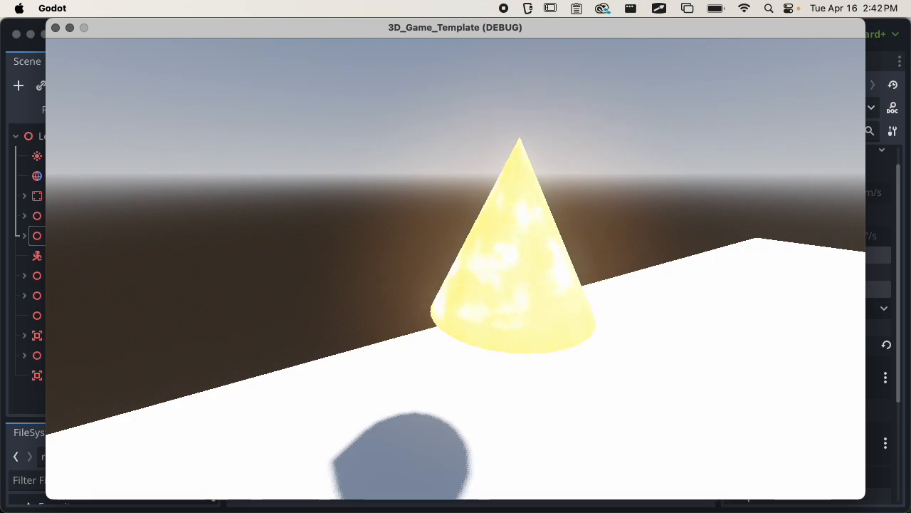
key(w)
Move around the cone, falling off the platform edge once, then walk through it again.
key(s)
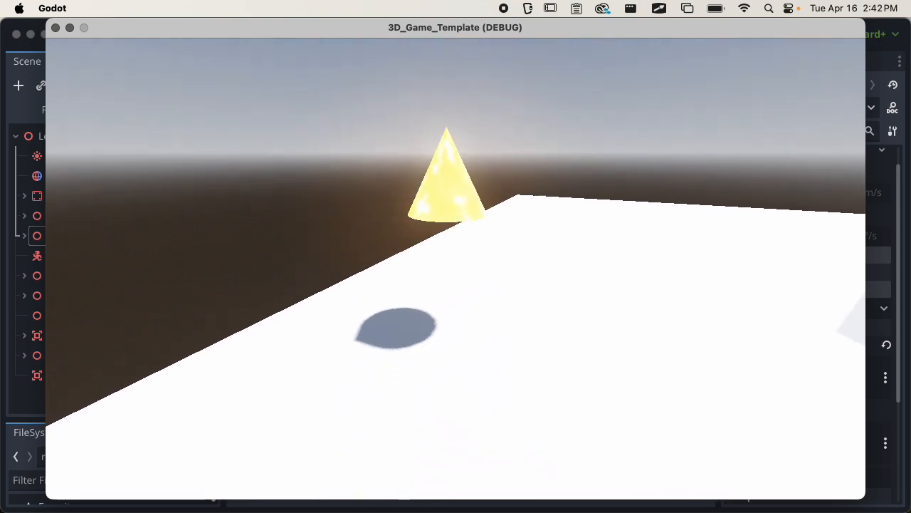
key(a)
key(w)
key(s)
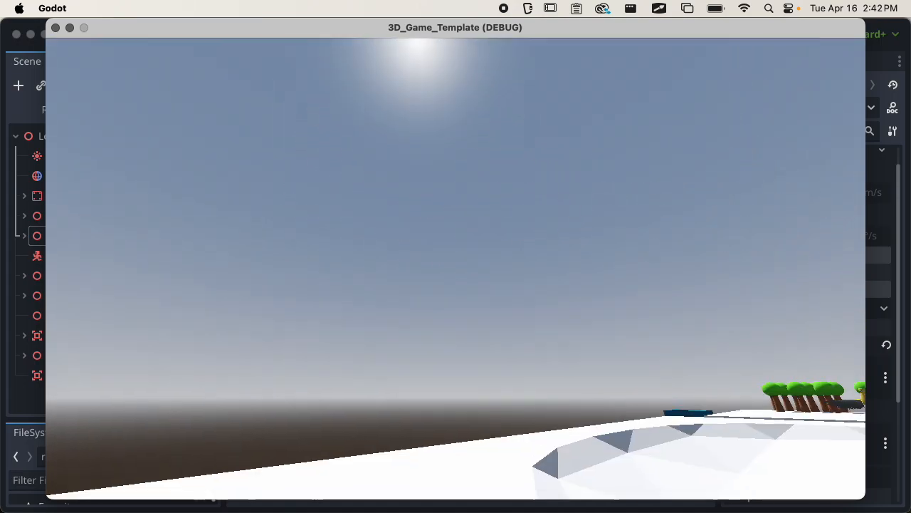
key(s)
key(w)
key(w)
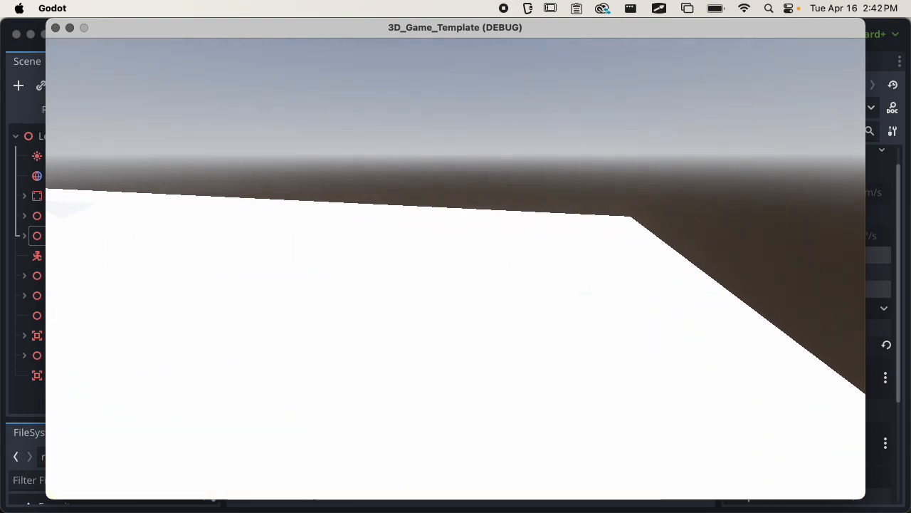
key(w)
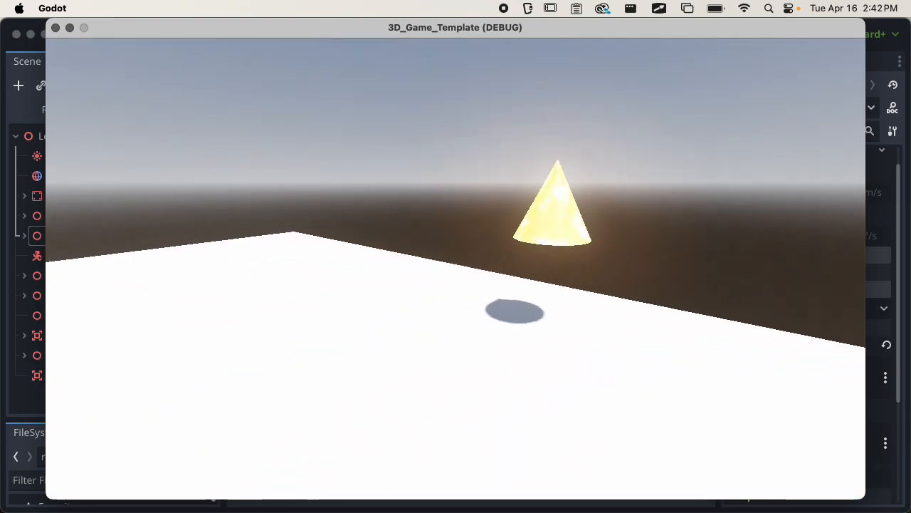
key(w)
key(s)
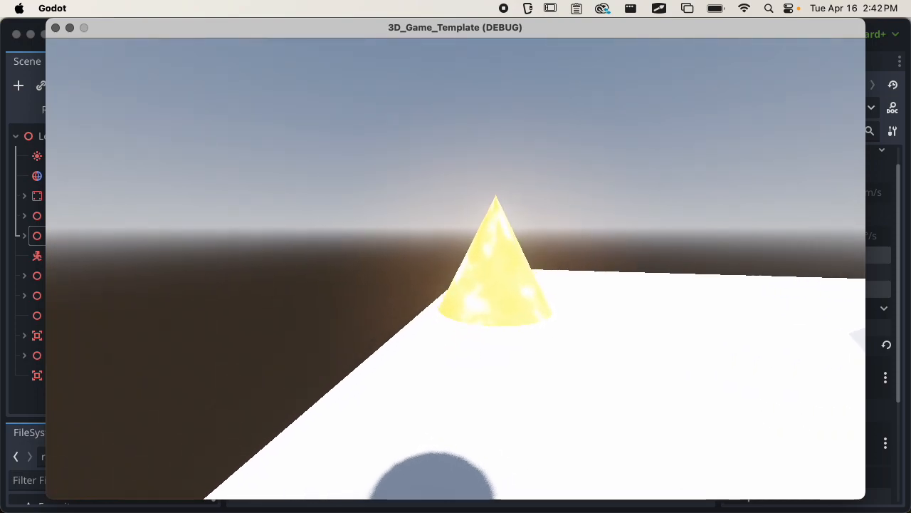
key(w)
key(d)
key(s)
Walk into and around the checkpoint cone a few more times, then stop the game.
key(a)
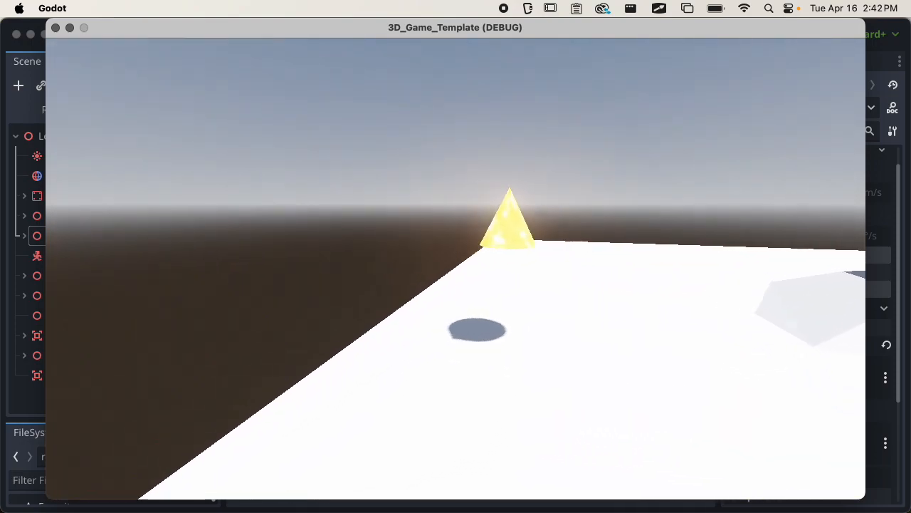
key(w)
key(d)
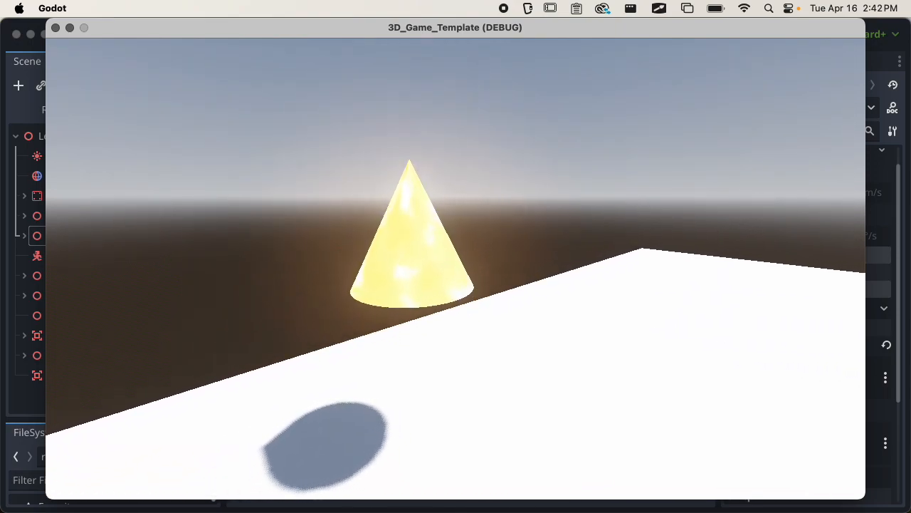
key(w)
key(s)
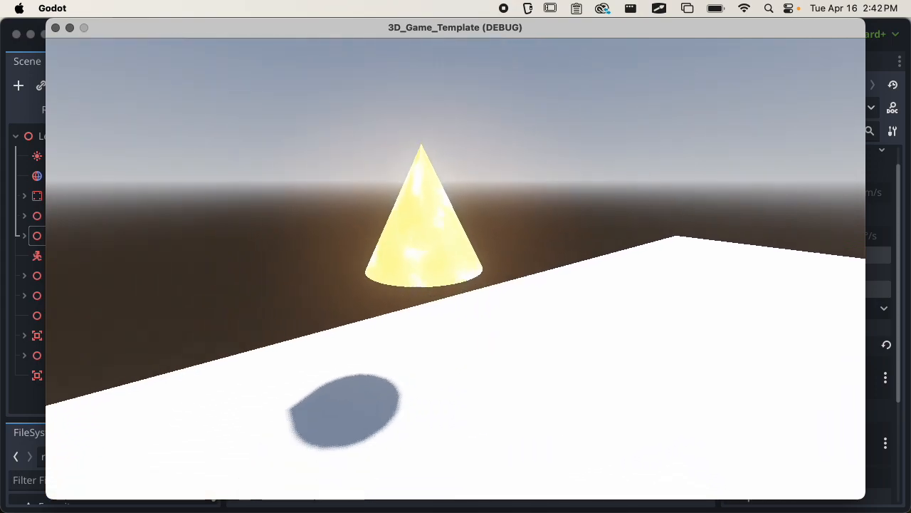
key(a)
key(w)
key(d)
key(w)
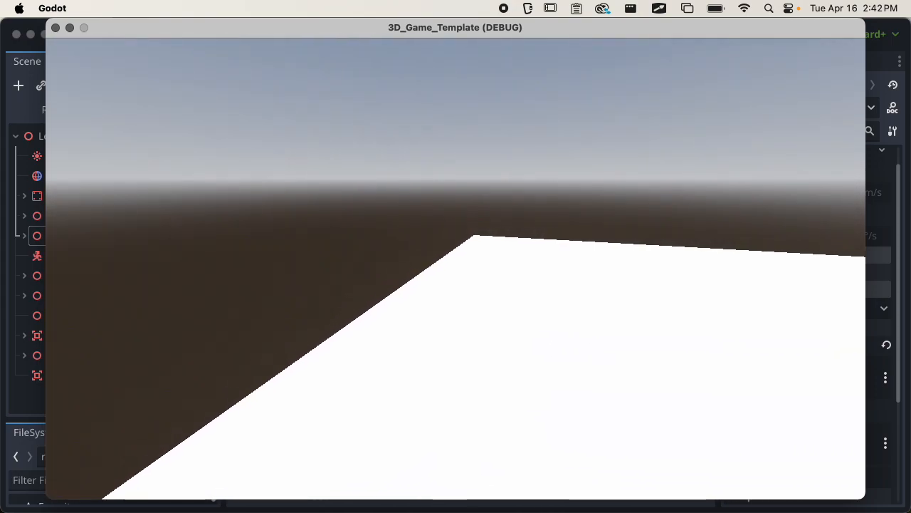
key(s)
key(a)
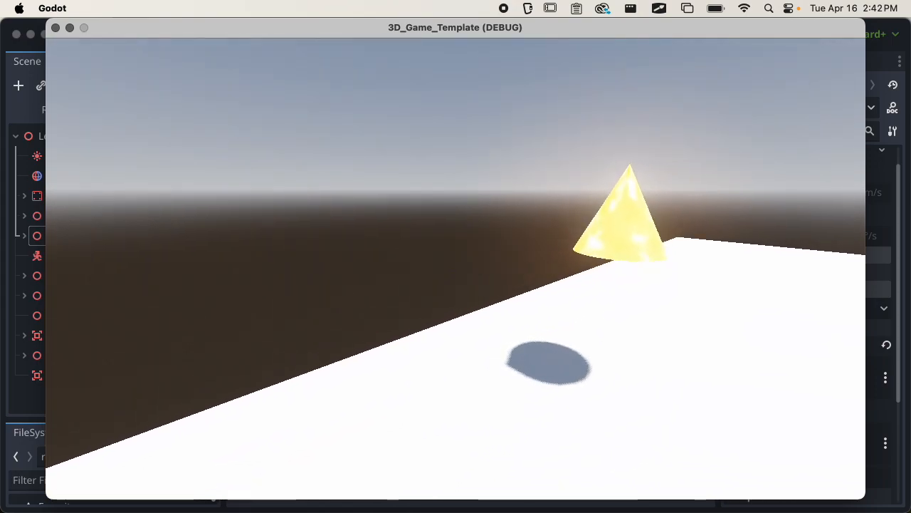
key(w)
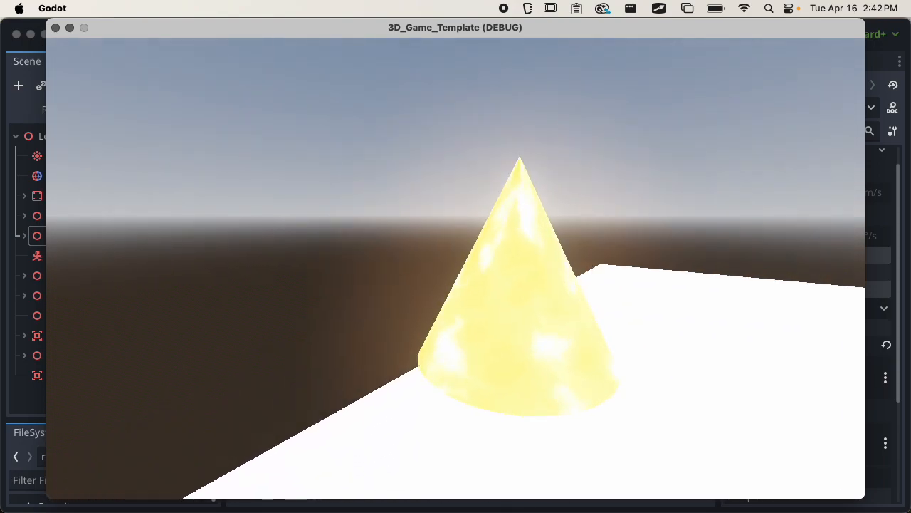
key(d)
key(d)
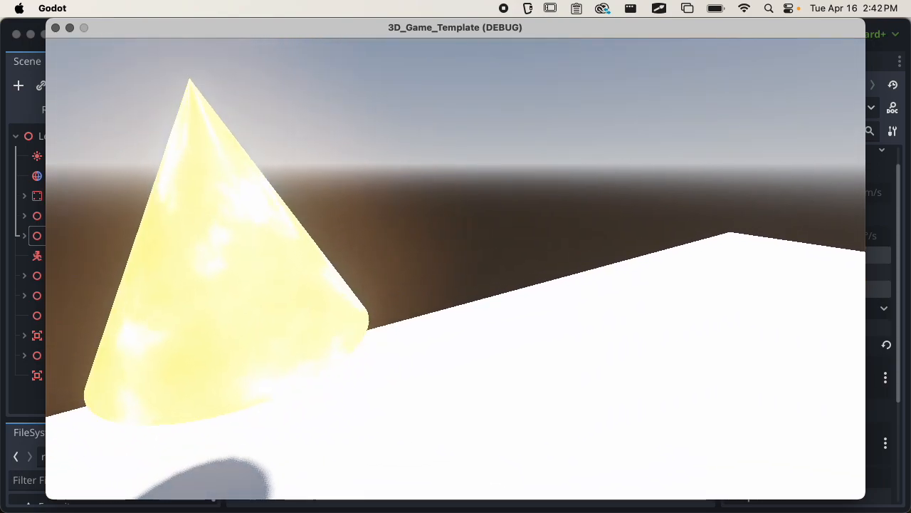
key(super+q)
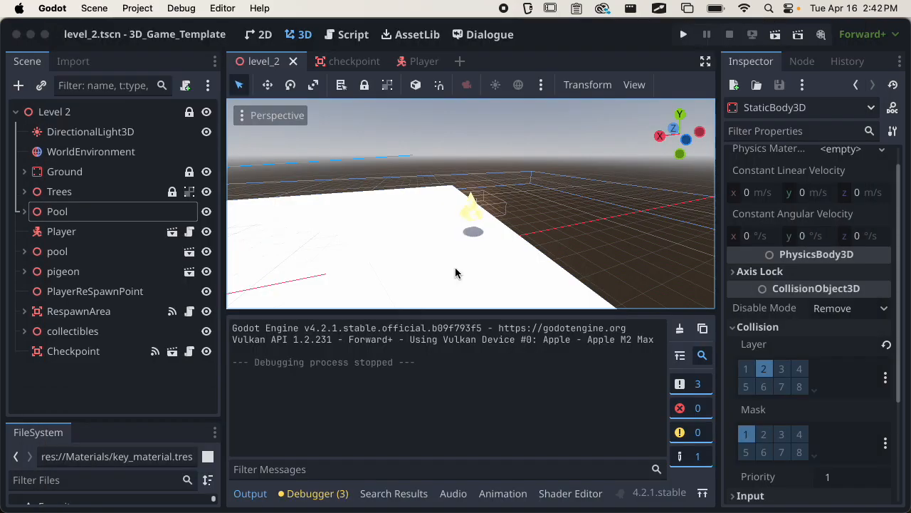
Give the checkpoint's AnimationPlayer a Default Blend of 0.5, save, and run the scene.
click(354, 62)
click(141, 172)
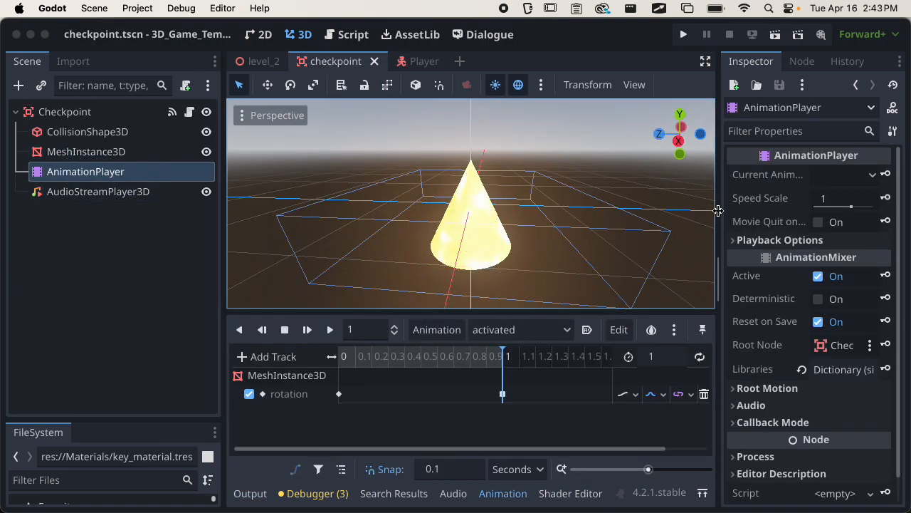
click(758, 242)
click(846, 259)
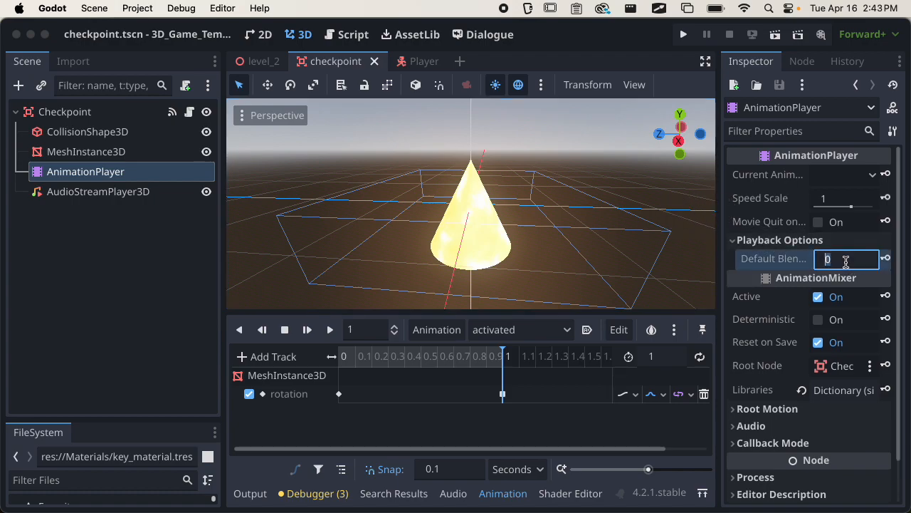
text(0.5)
key(Return)
key(super+s)
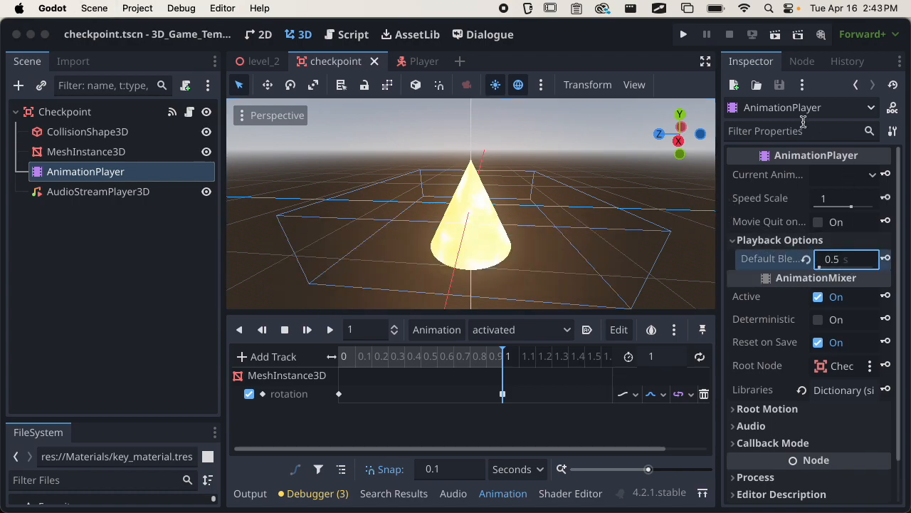
click(776, 35)
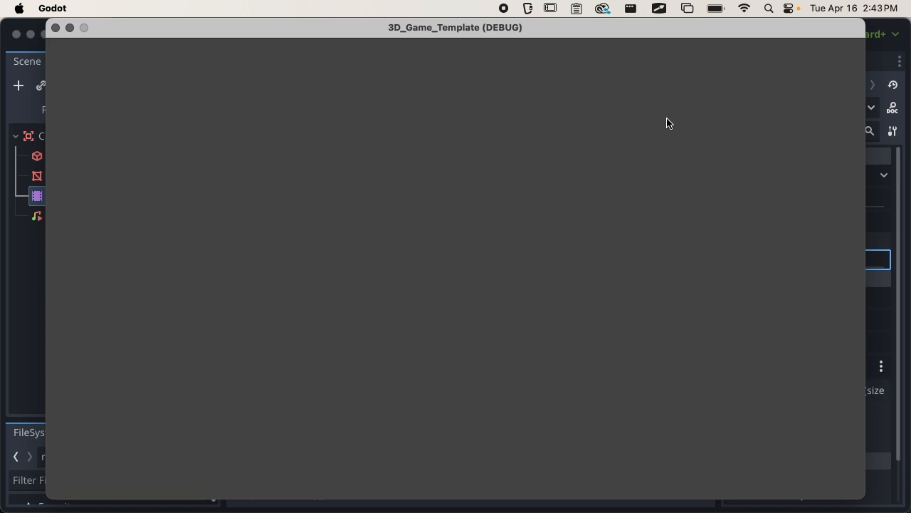
Stop the checkpoint scene and launch level_2 instead.
click(55, 28)
click(276, 62)
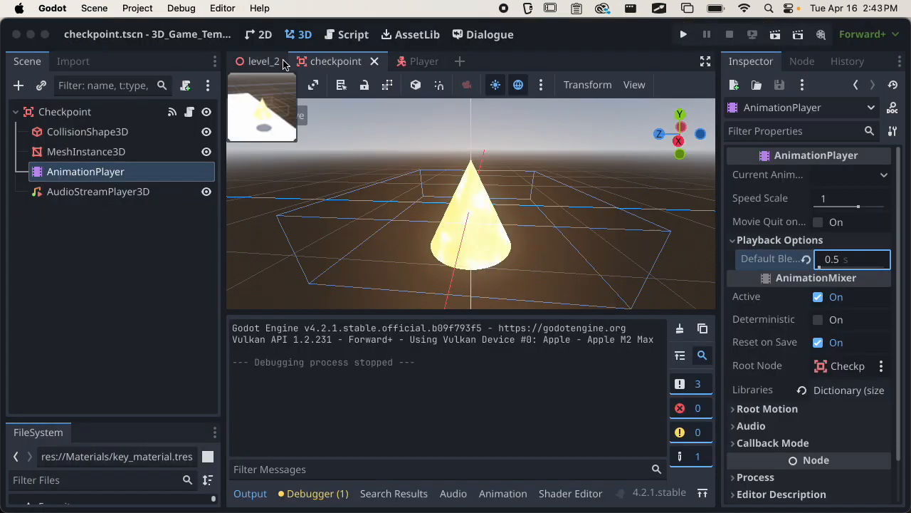
click(776, 35)
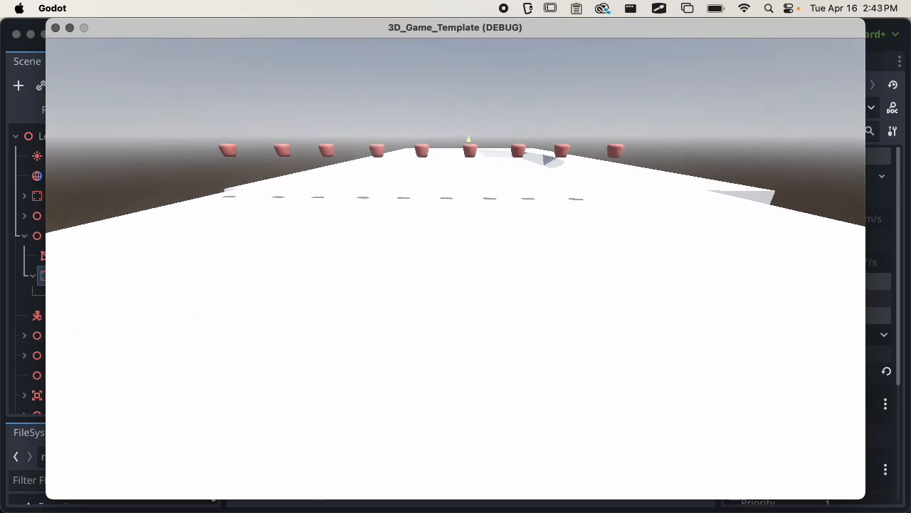
Walk into and around the checkpoint cone to watch it animate, then stop the game and save.
key(w)
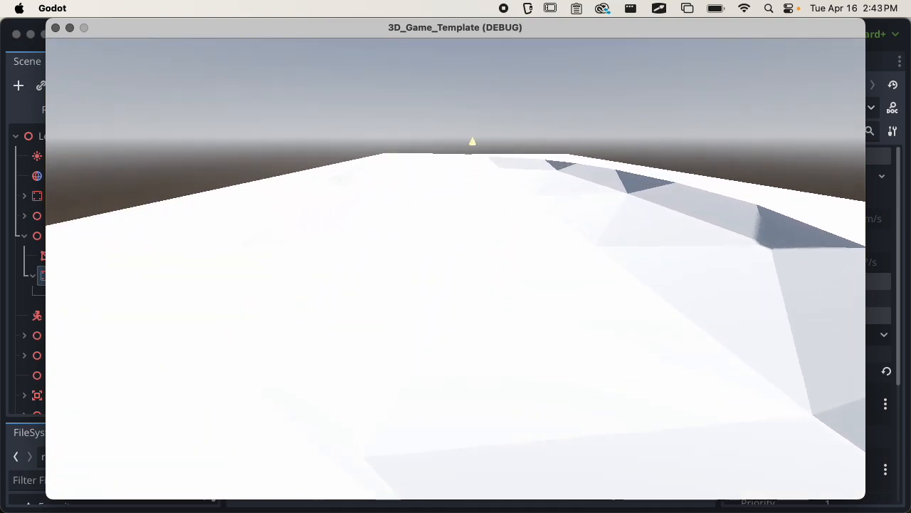
key(w)
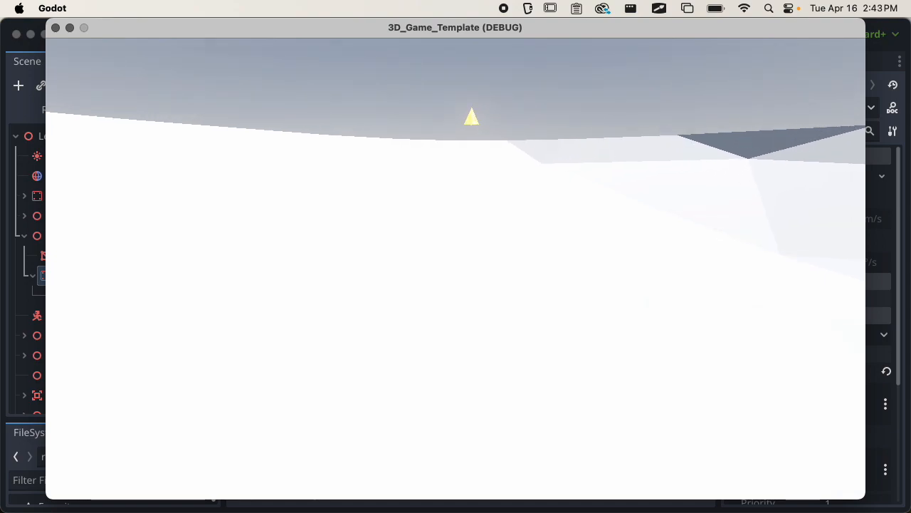
key(w)
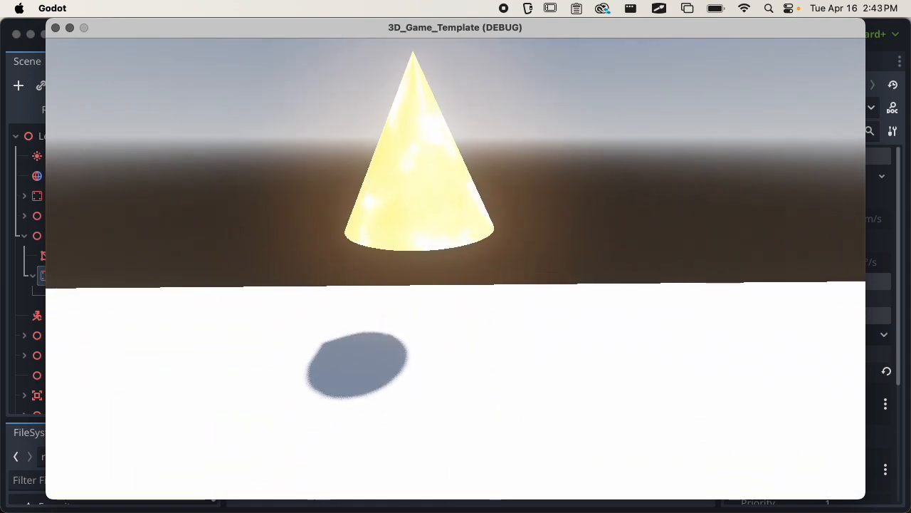
key(a)
key(w)
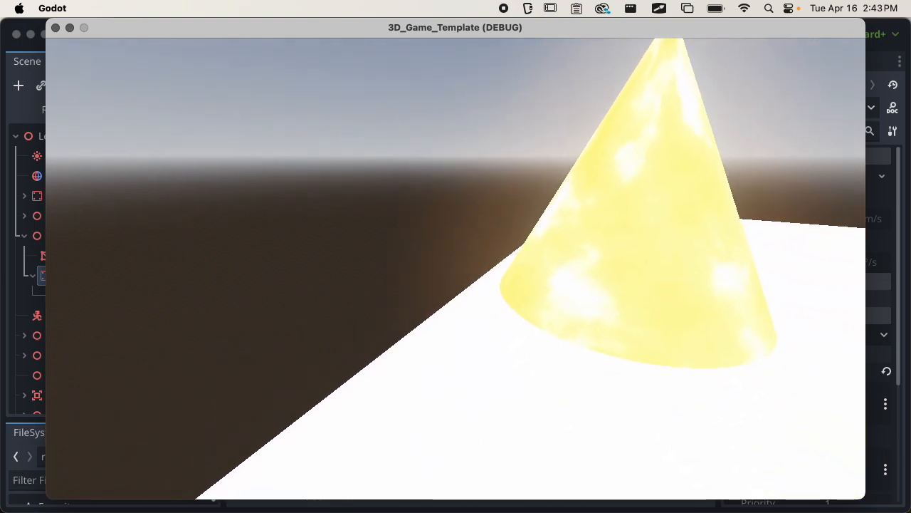
key(s)
key(w)
key(s)
key(w)
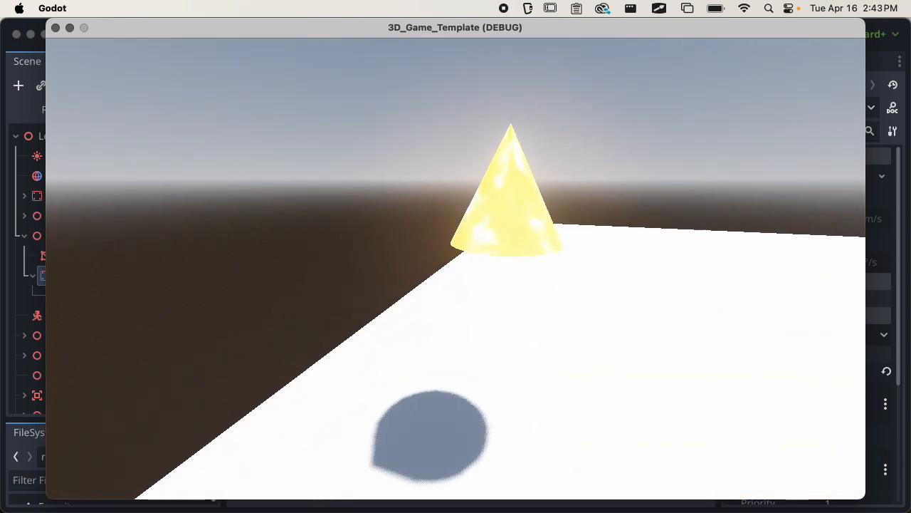
key(d)
key(w)
key(s)
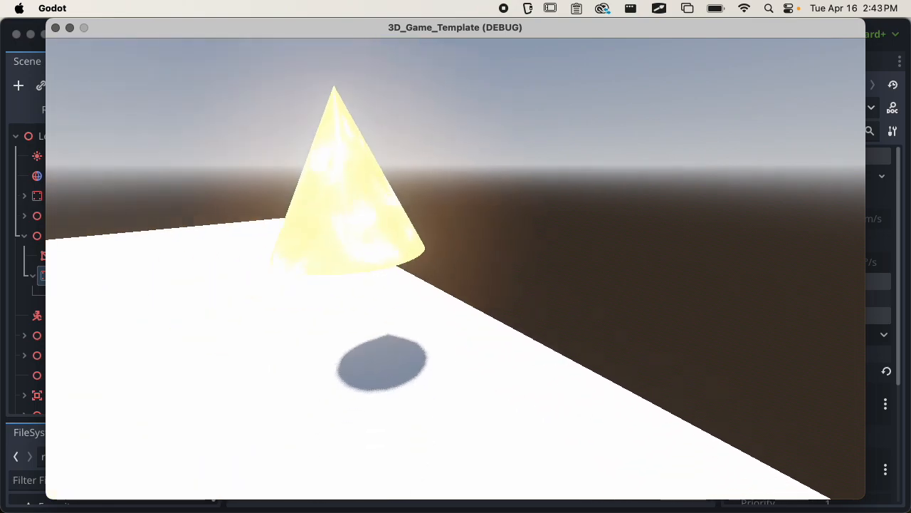
key(Escape)
key(super+s)
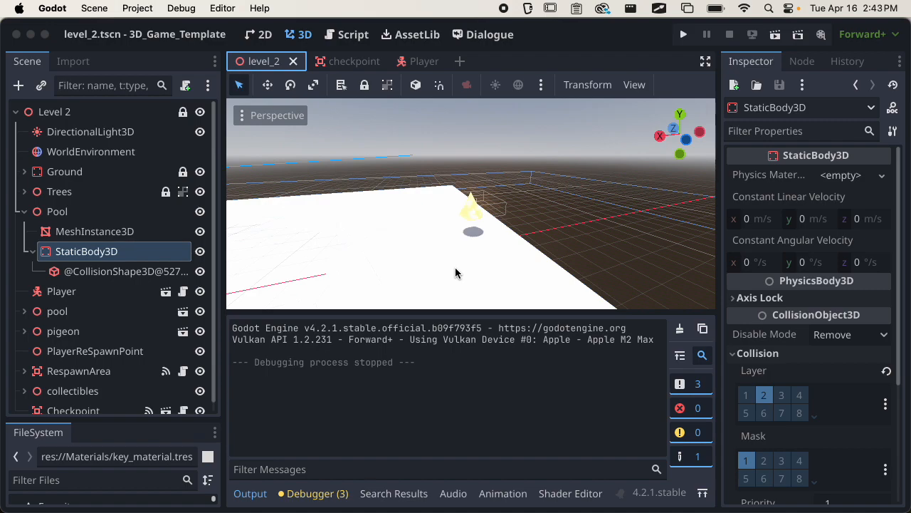
Collapse the Pool node, narrow the Scene dock, orbit the level view, and save level_2.
click(24, 212)
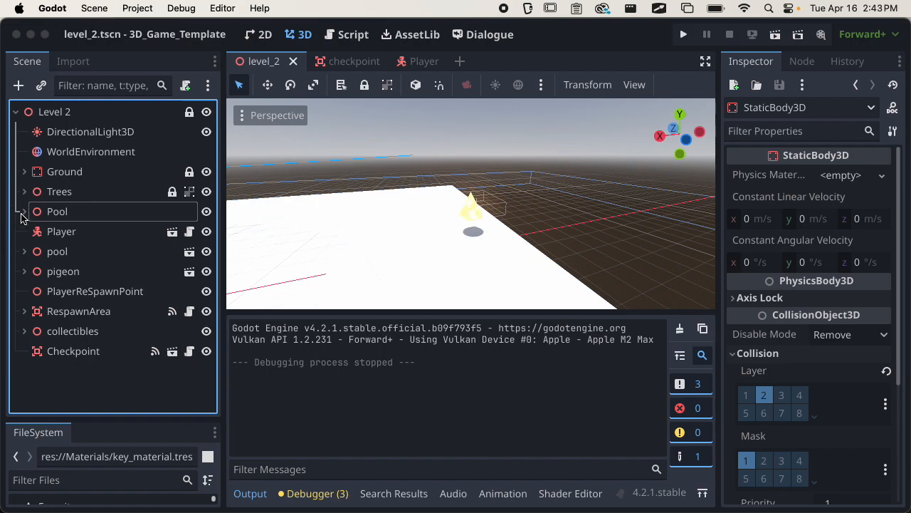
scroll(416, 212, down, 10)
middle_drag(368, 228, 317, 232)
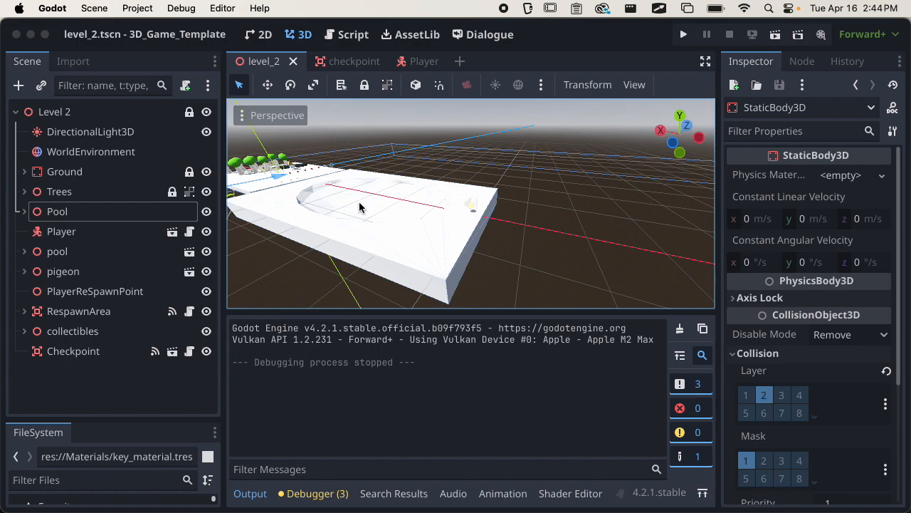
drag(222, 234, 193, 236)
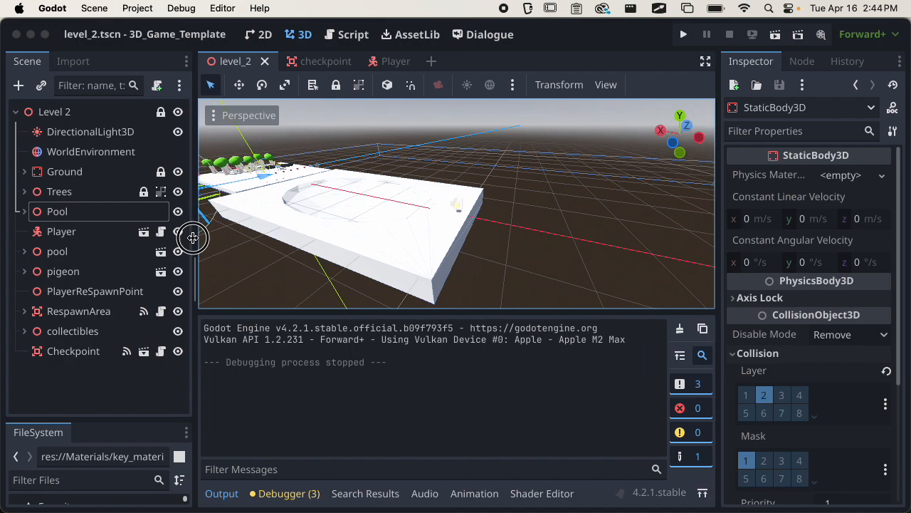
middle_drag(368, 248, 320, 258)
scroll(406, 247, up, 5)
middle_drag(405, 247, 300, 248)
key(super+s)
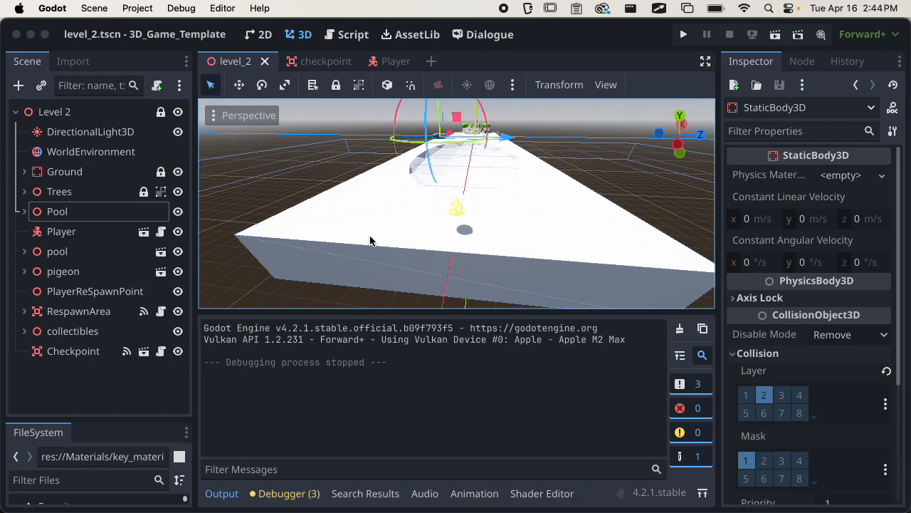
Show the checkpoint script full-height with the Output panel hidden, then switch to GitHub Desktop.
click(356, 34)
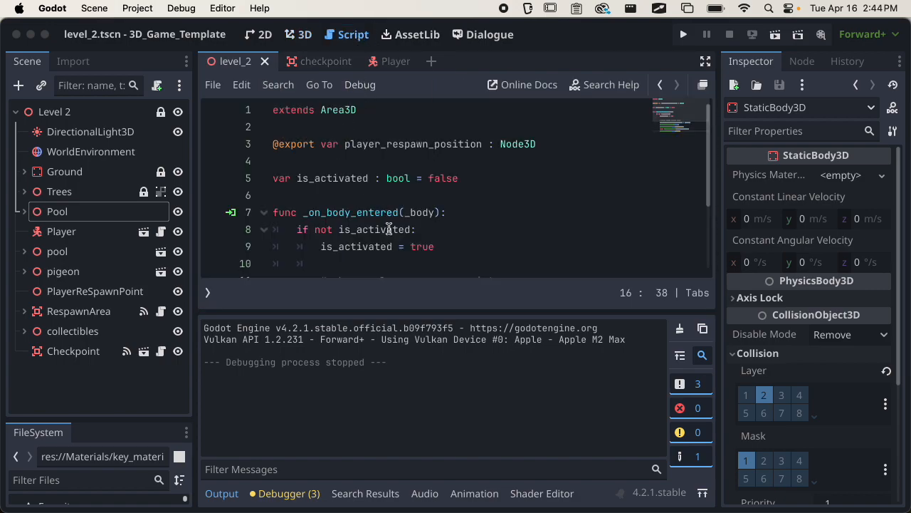
click(226, 495)
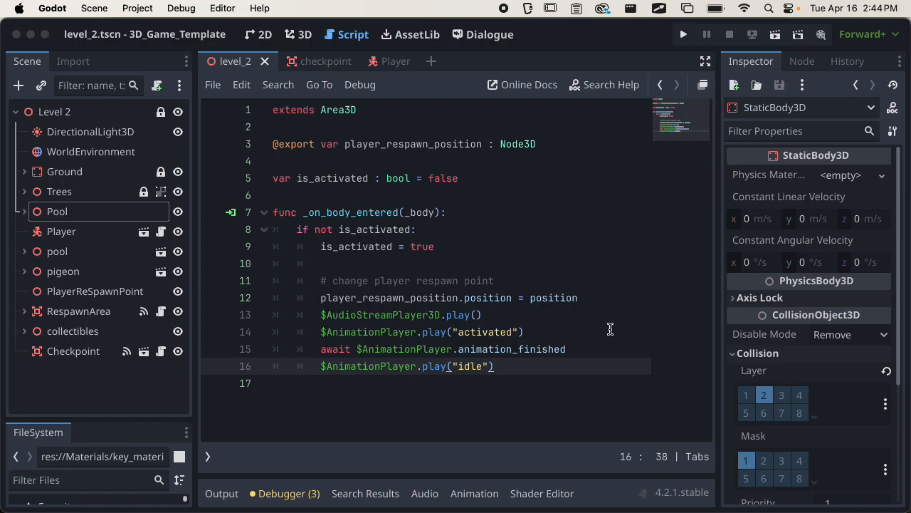
key(super+Tab)
key(super+Tab)
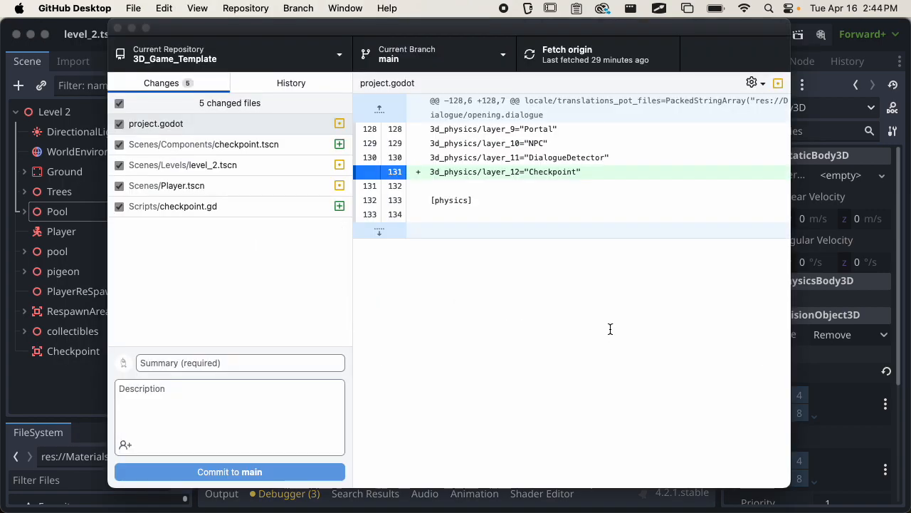
Commit the five changes to main with summary 'adds checkpoint' and push to origin.
click(261, 356)
text(adds)
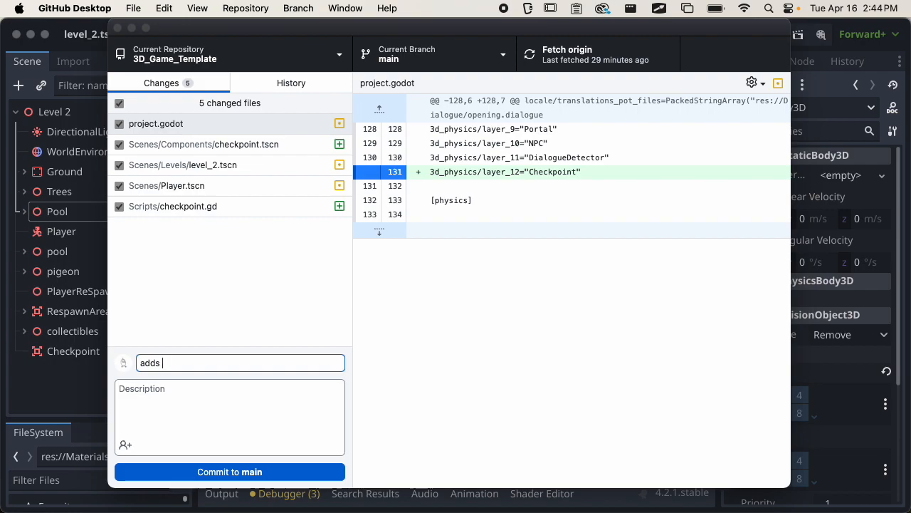
text( checkpoint)
click(309, 472)
click(717, 219)
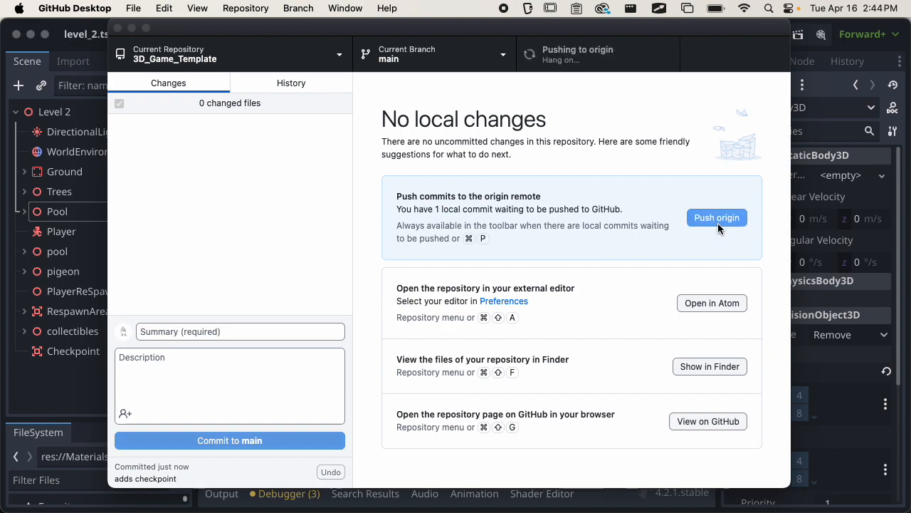